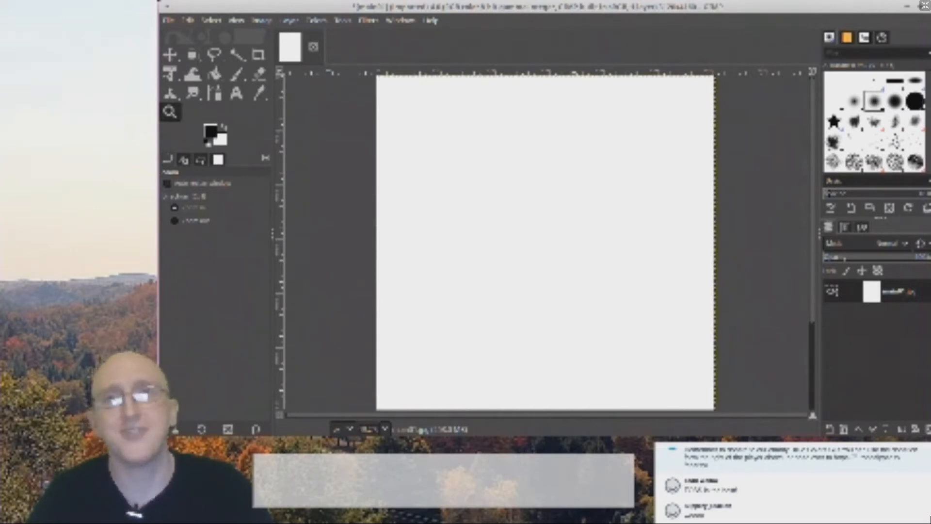
- Import the drawings photo main01.jpg from the file manager as a new layer above the white layer, and move the file manager away
key("alt+Tab")
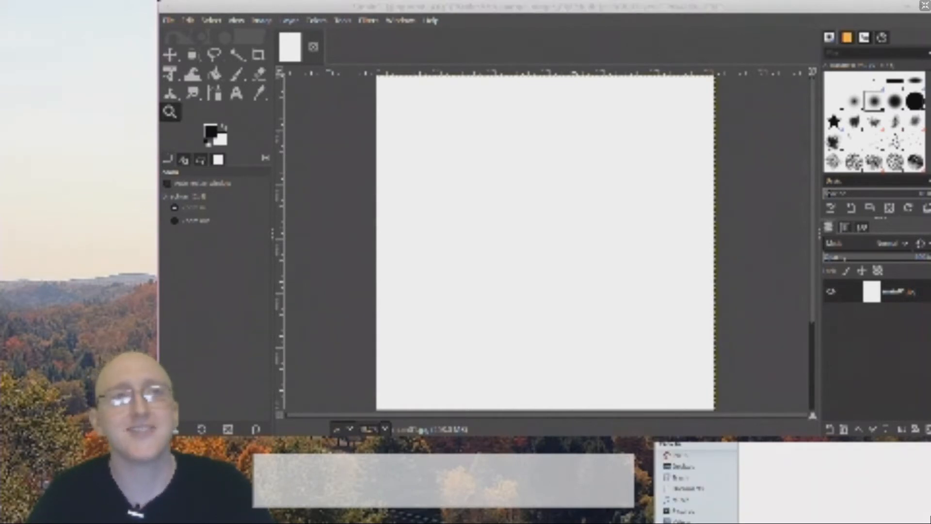
left_click_drag(831, 443, 226, 155)
left_click(180, 218)
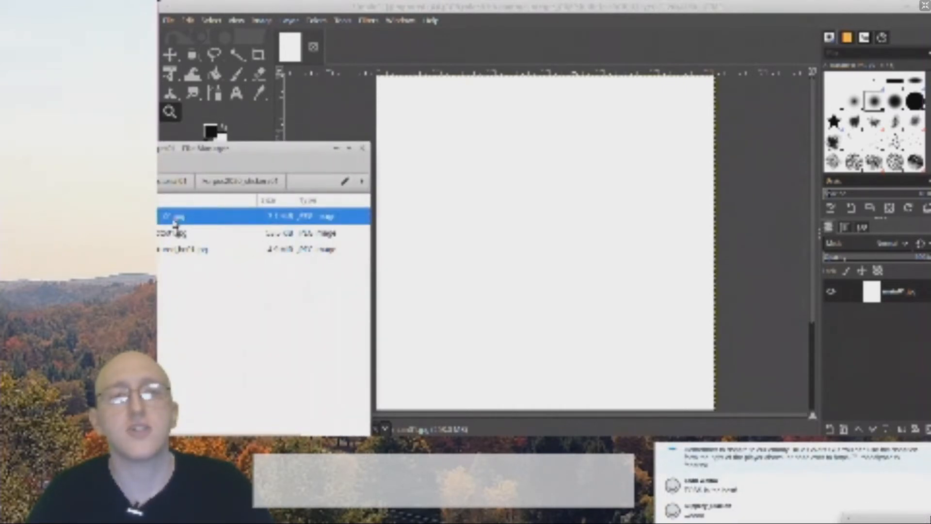
left_click_drag(176, 224, 504, 194)
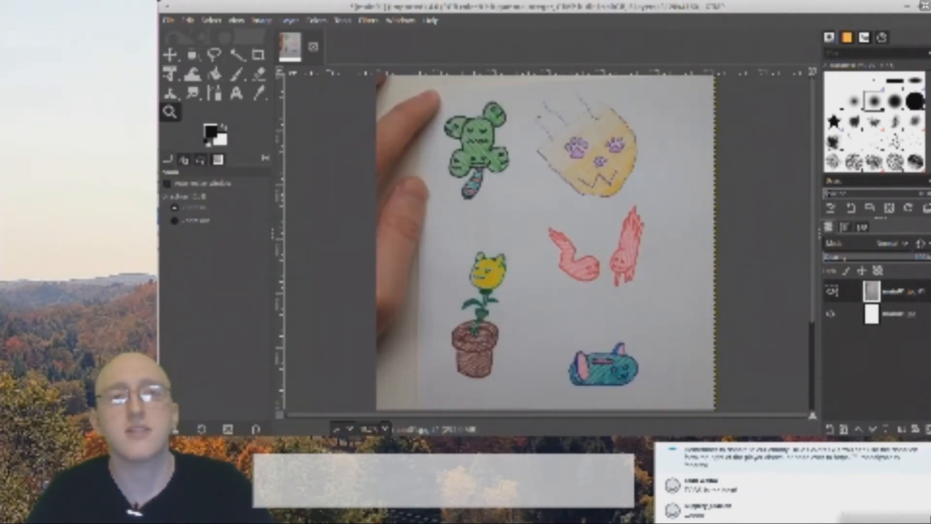
left_click_drag(160, 149, 748, 465)
left_click(905, 466)
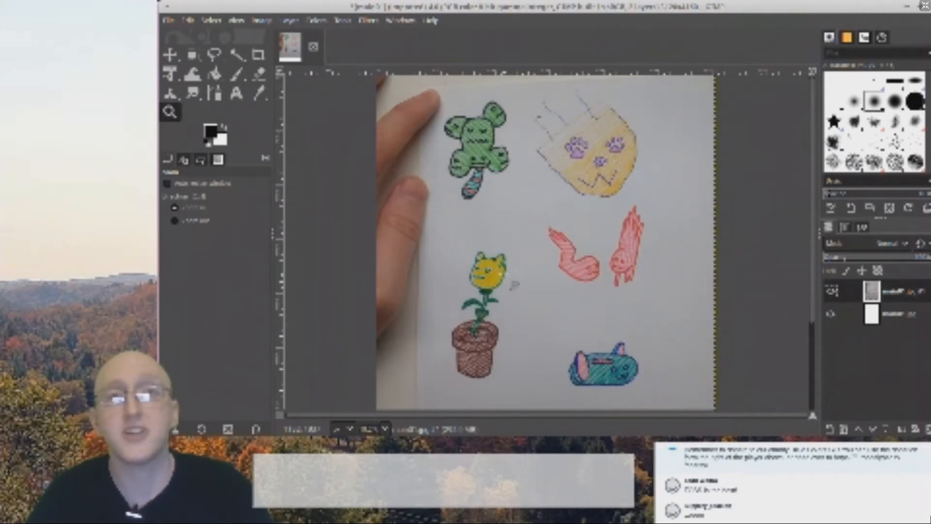
- Apply the automatic White Balance correction to the drawings photo layer
left_click(317, 20)
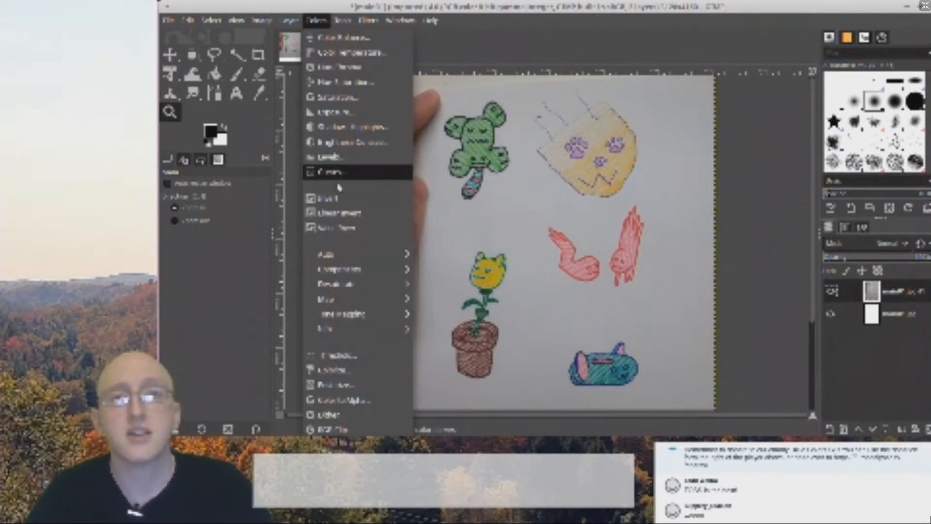
mouse_move(346, 254)
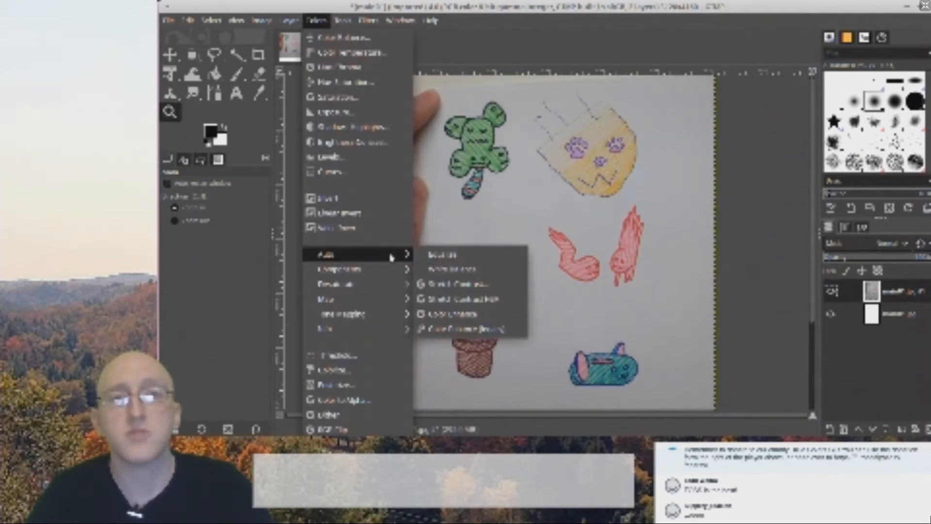
left_click(433, 269)
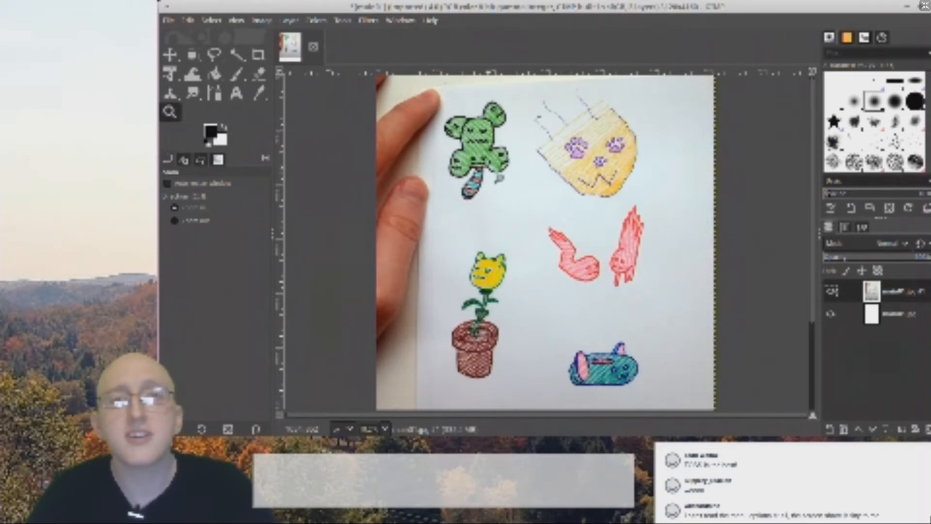
- Examine the white-balanced drawings and paper background up close, and view the whole page again
left_click(484, 119)
left_click(483, 119)
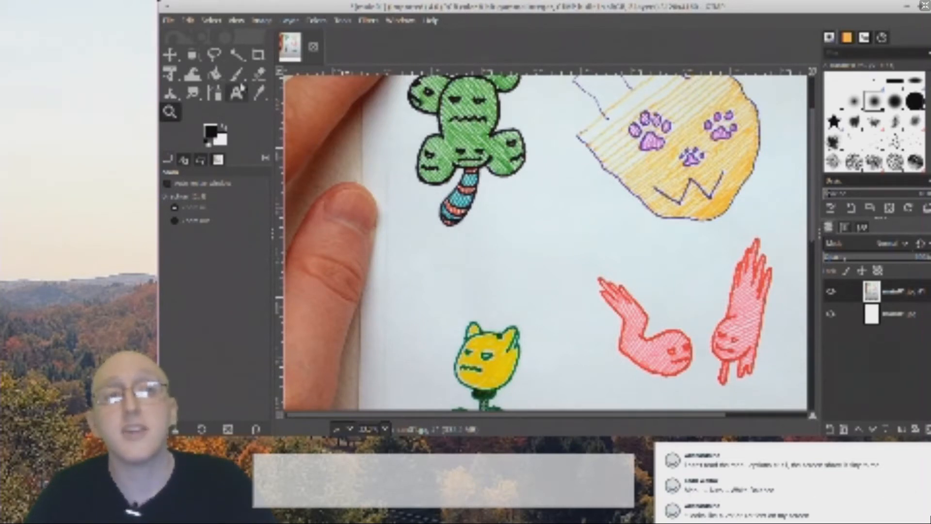
left_click(316, 20)
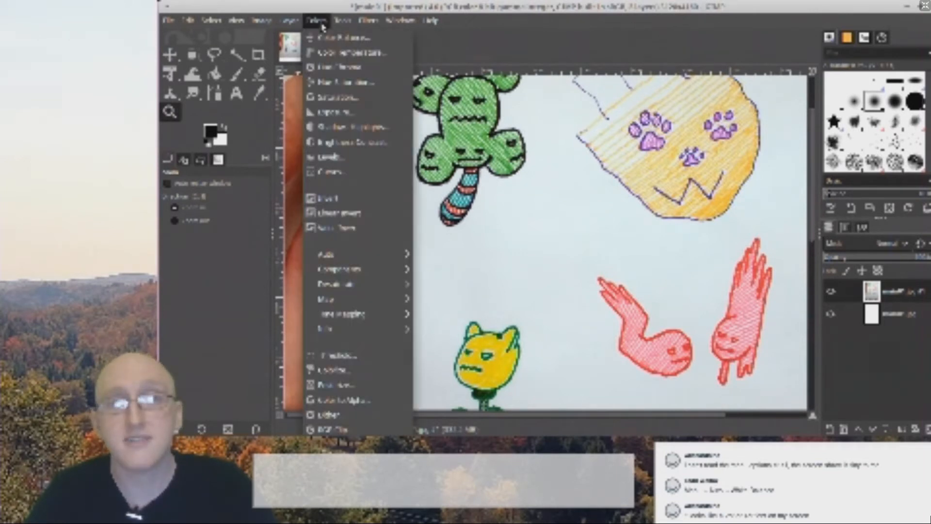
mouse_move(353, 258)
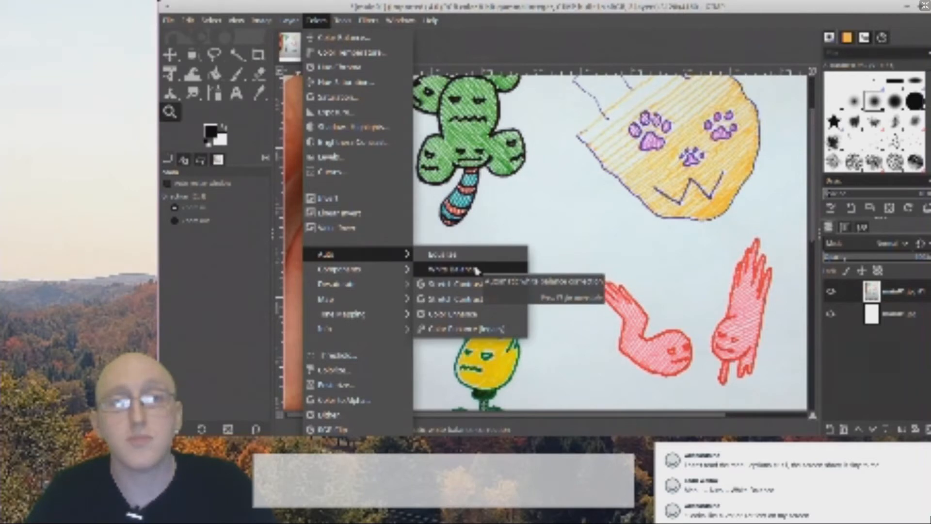
left_click(514, 36)
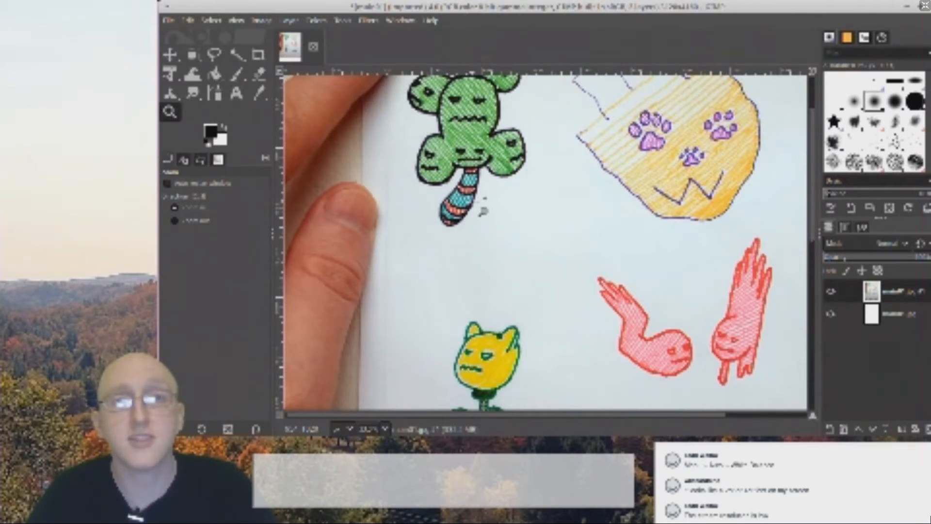
left_click(483, 211)
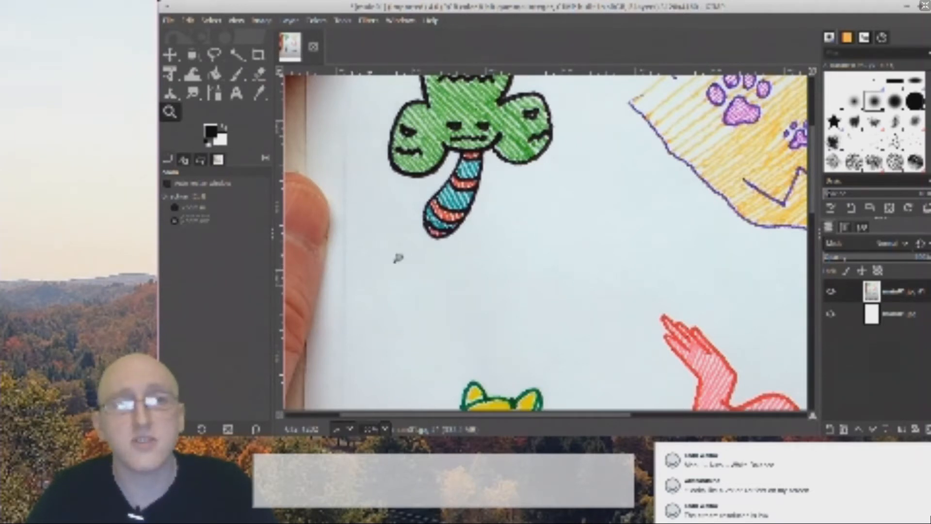
scroll(391, 247, "down", 4)
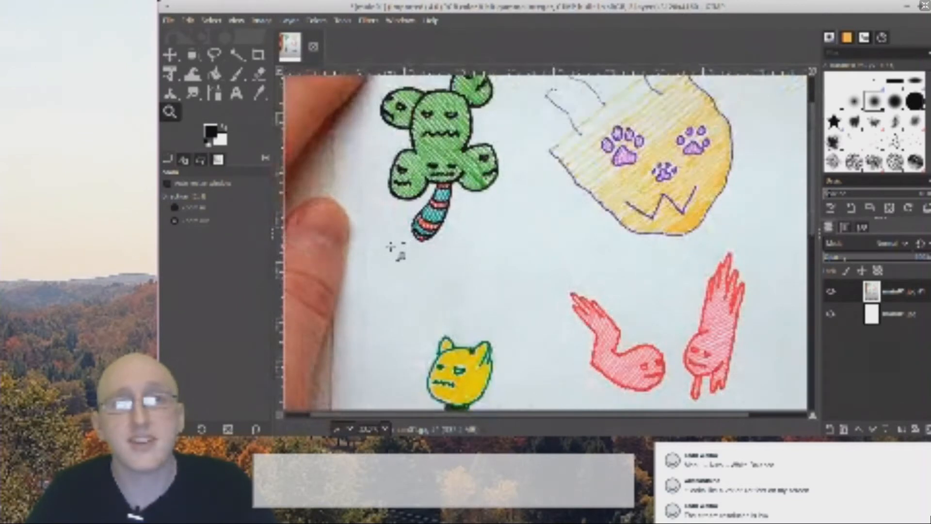
scroll(390, 247, "down", 1)
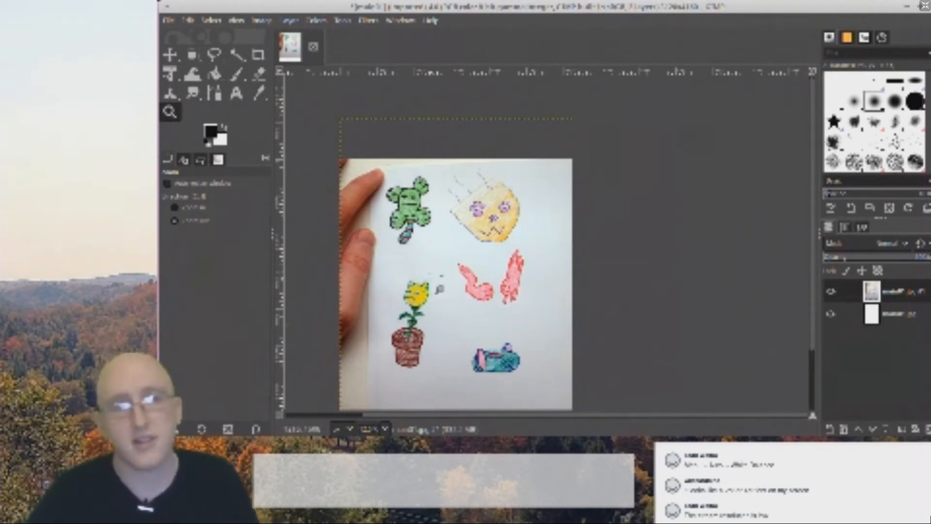
scroll(441, 267, "left", 1)
left_click_drag(441, 266, 471, 228)
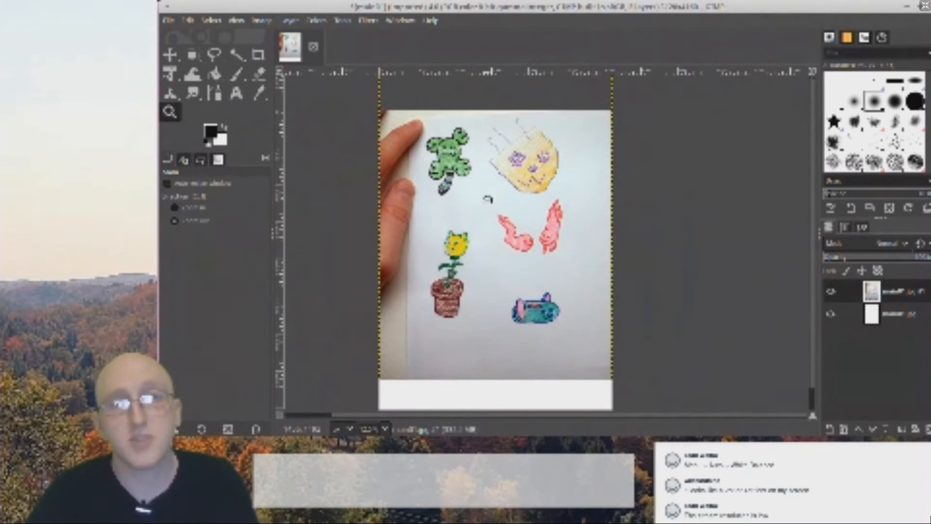
left_click_drag(487, 199, 503, 181)
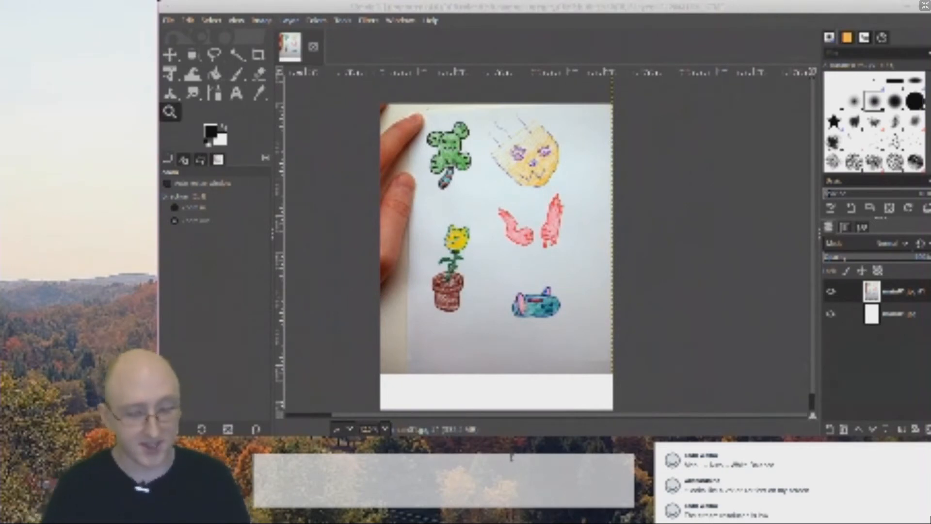
- Write the note "Pan = Spacebar" in the on-screen text box and start a new line
type("Pan ")
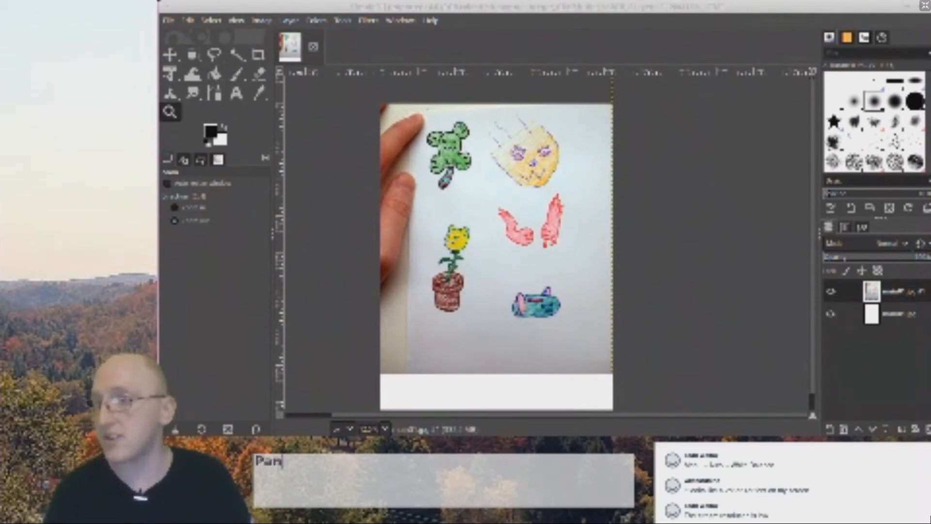
type("=")
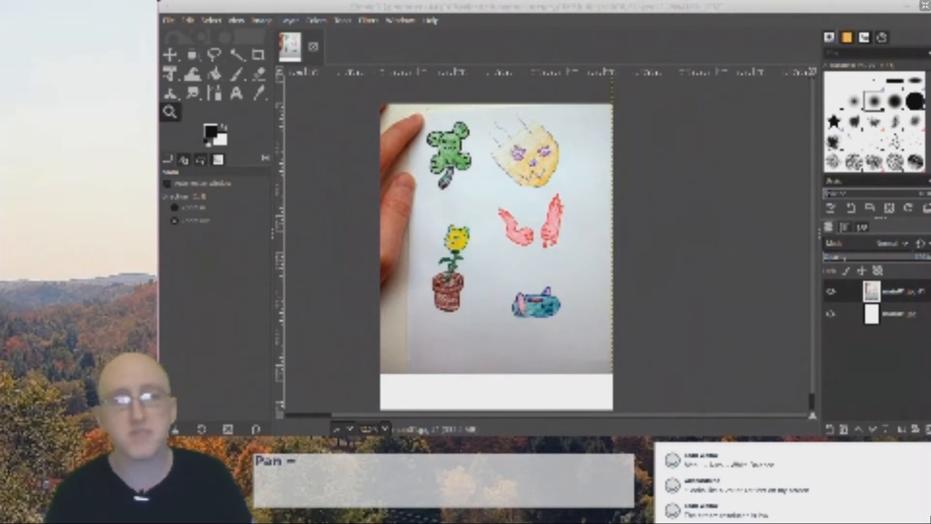
type(" Space")
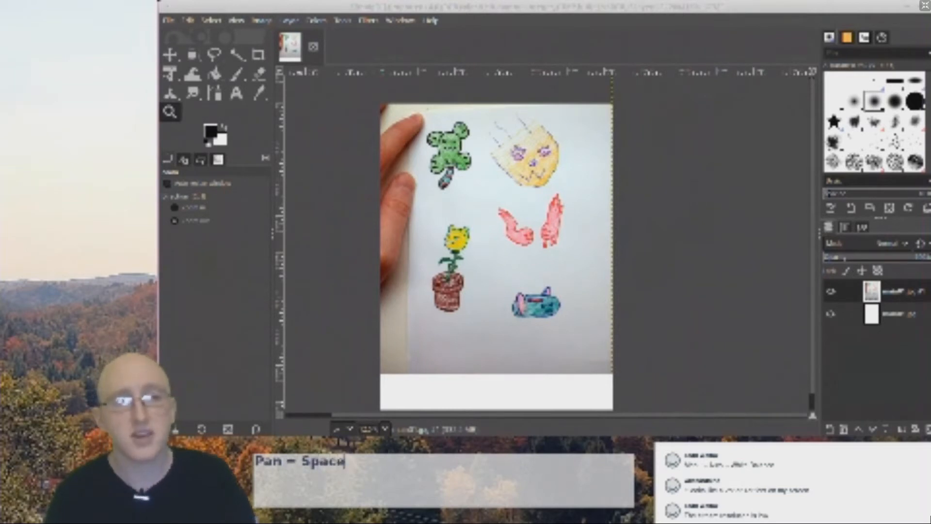
type("bar")
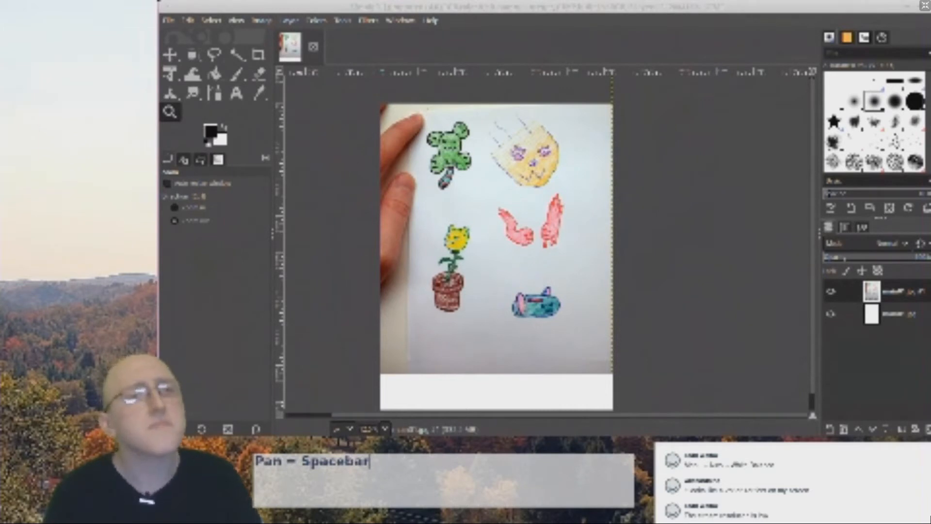
key("Return")
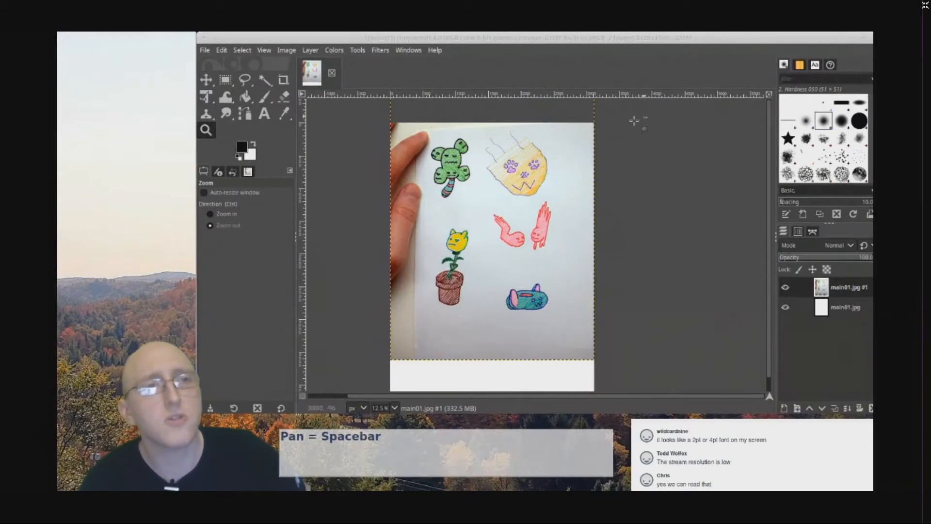
- Scribble long black strokes across the whole drawings photo with the Paintbrush, using the 2. Hardness 050 brush at size 51
key("alt+Tab")
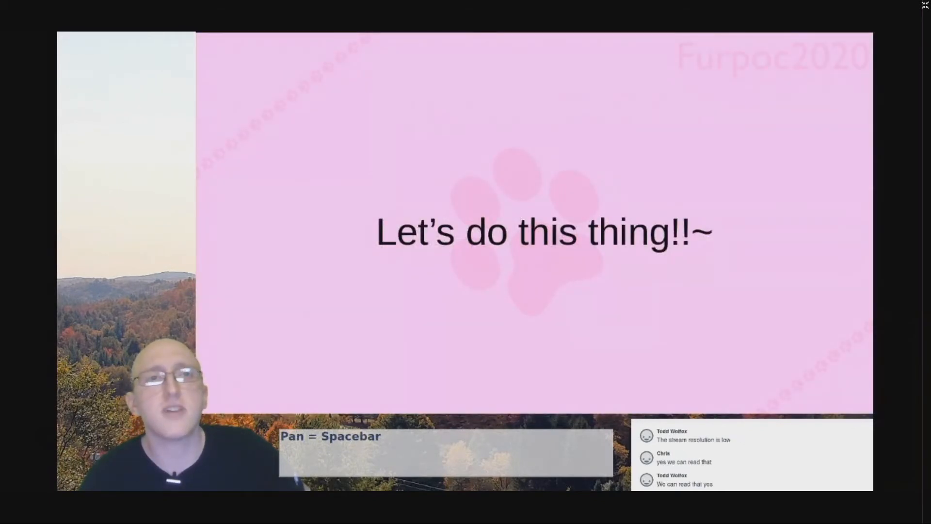
key("alt+Tab")
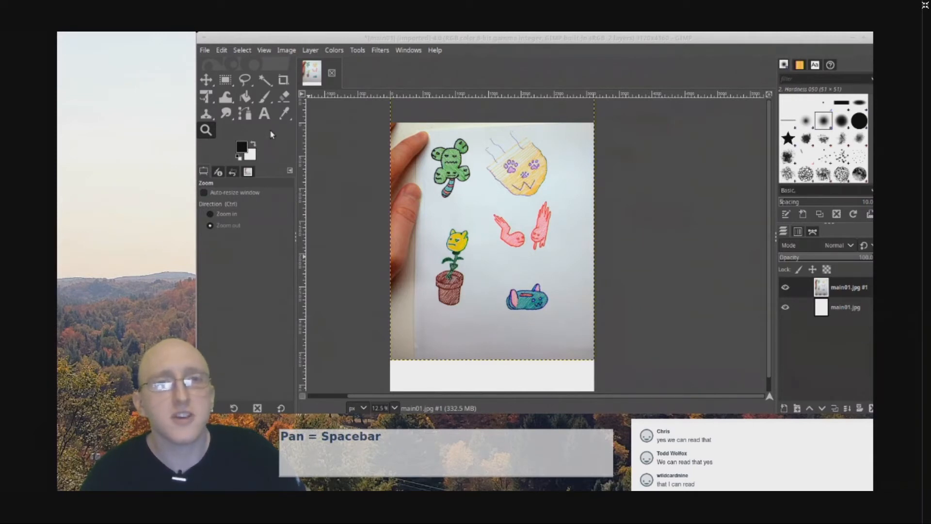
left_click(265, 98)
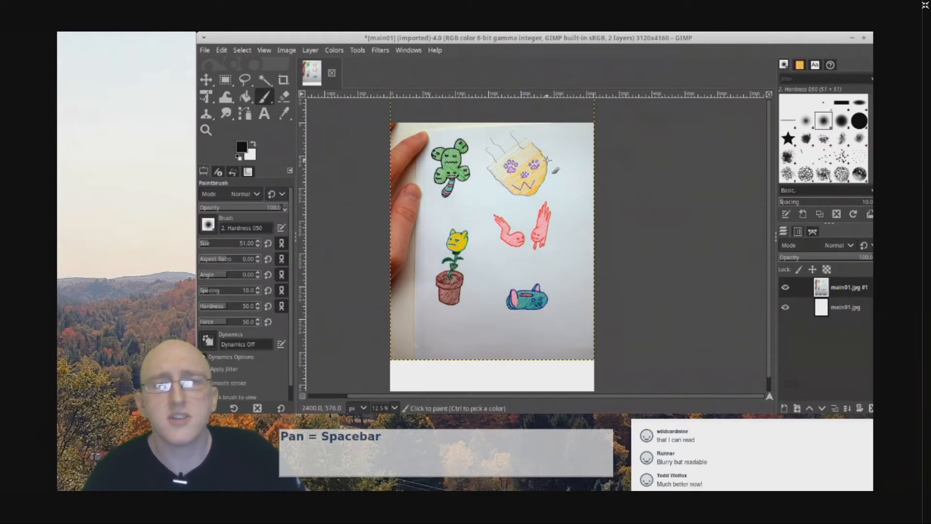
mouse_move(553, 142)
left_mouse_down()
mouse_move(333, 280)
mouse_move(519, 263)
mouse_move(667, 277)
mouse_move(419, 343)
mouse_move(333, 256)
mouse_move(346, 165)
mouse_move(383, 145)
mouse_move(370, 181)
mouse_move(529, 220)
mouse_move(480, 254)
left_mouse_up()
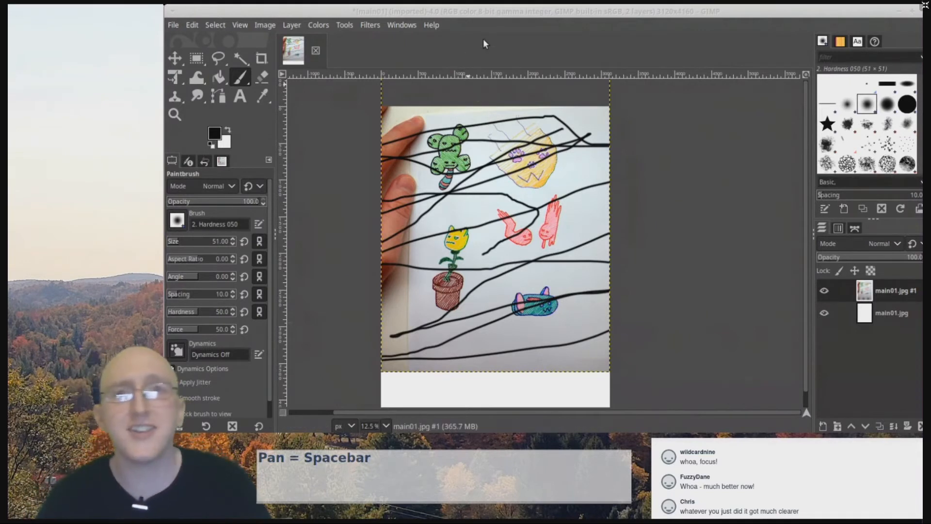
- Use the Zoom tool to inspect the scribbled drawings up close, from farther out, and at 12.5%
left_click(495, 11)
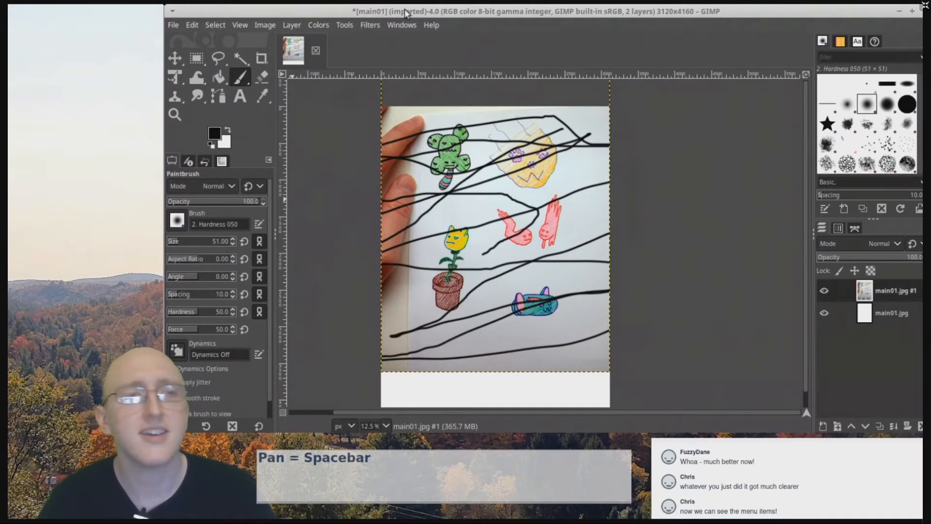
left_click(171, 120)
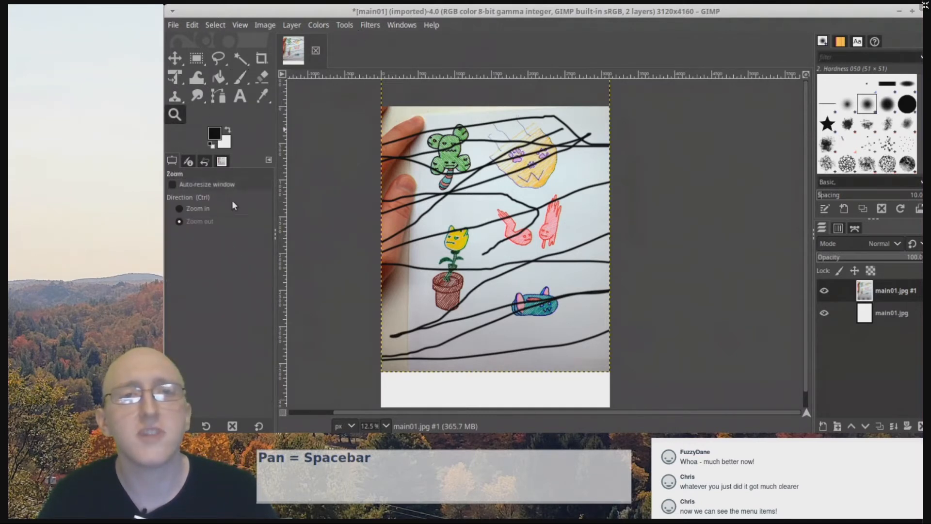
left_click(202, 223)
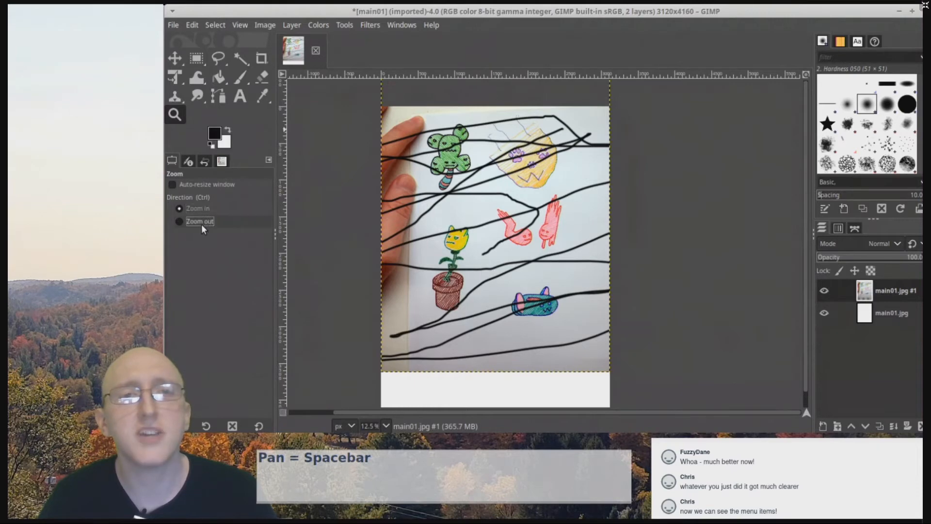
left_click(199, 210)
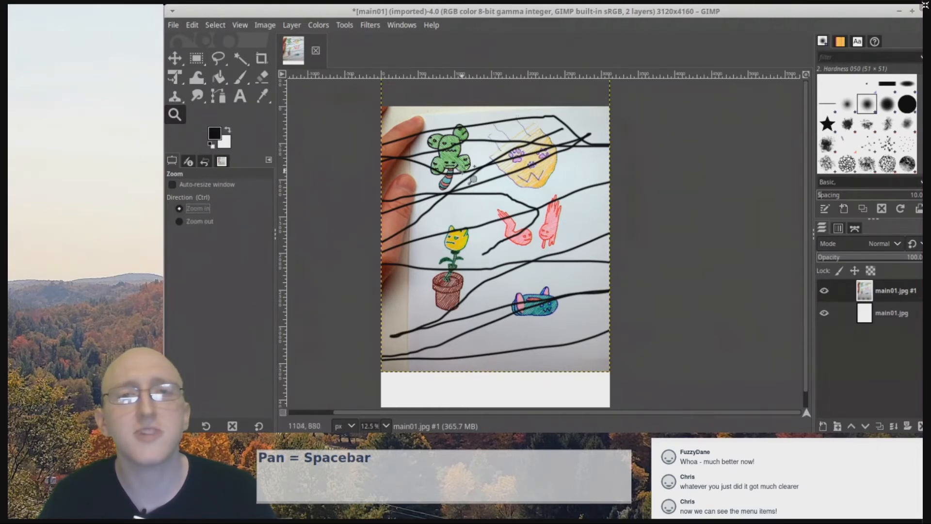
left_click(455, 158)
left_click(454, 158)
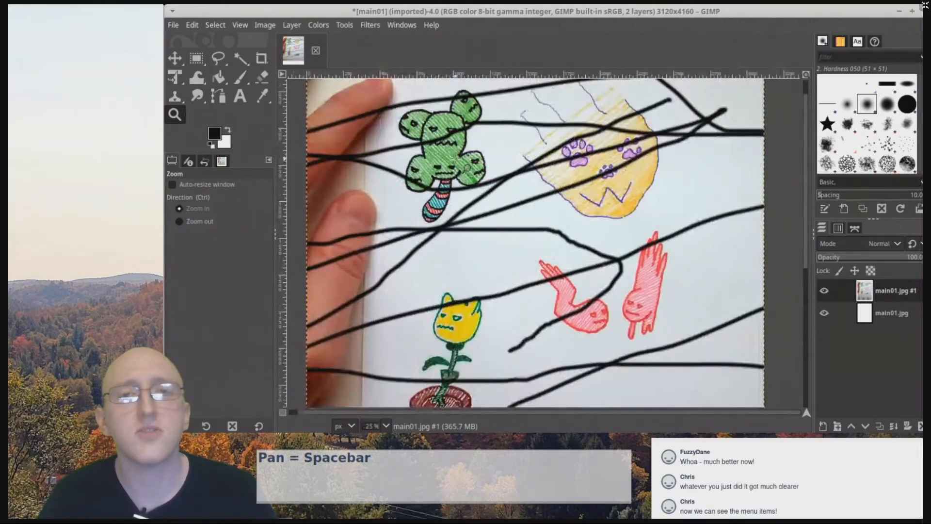
left_click(197, 222)
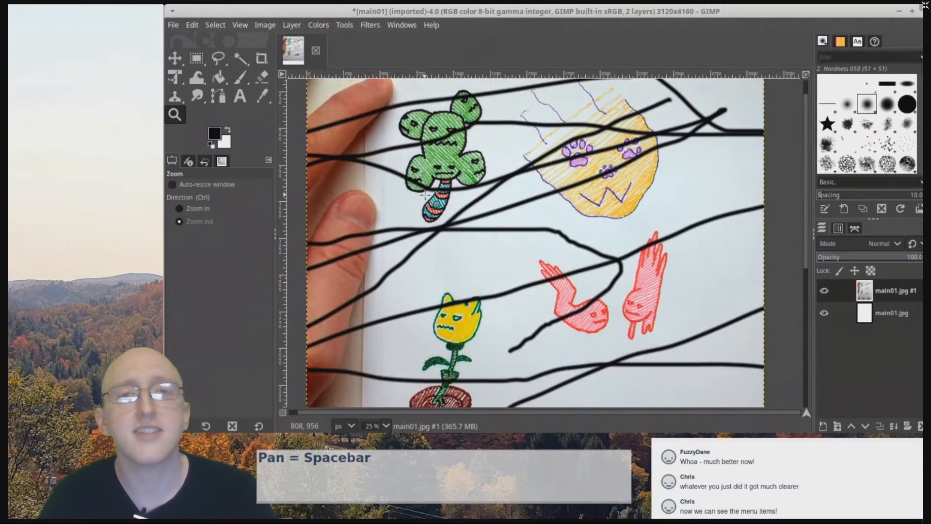
left_click(304, 207)
left_click(303, 207)
left_click(304, 206)
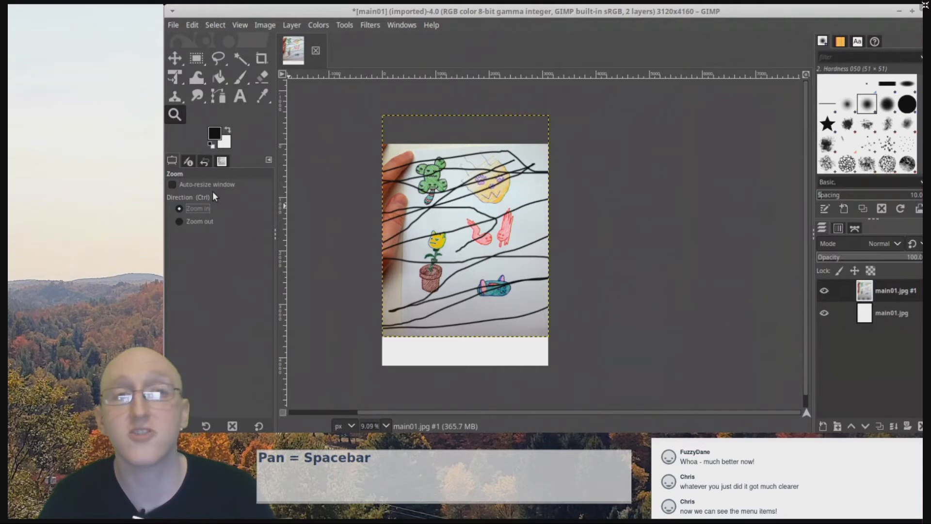
left_click(438, 187)
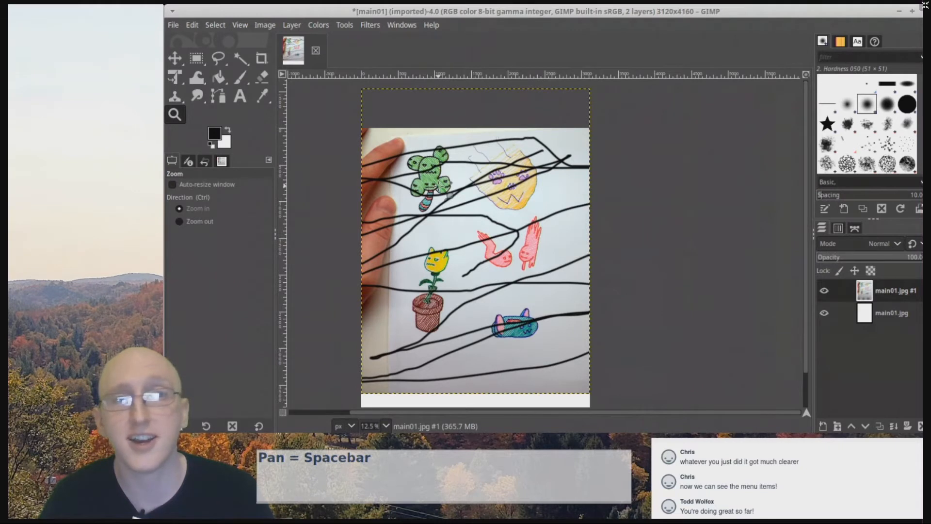
- Add the note "Undo = ctrl/cmd Z" on a new line below the pan note in the on-screen text box
left_click(402, 456)
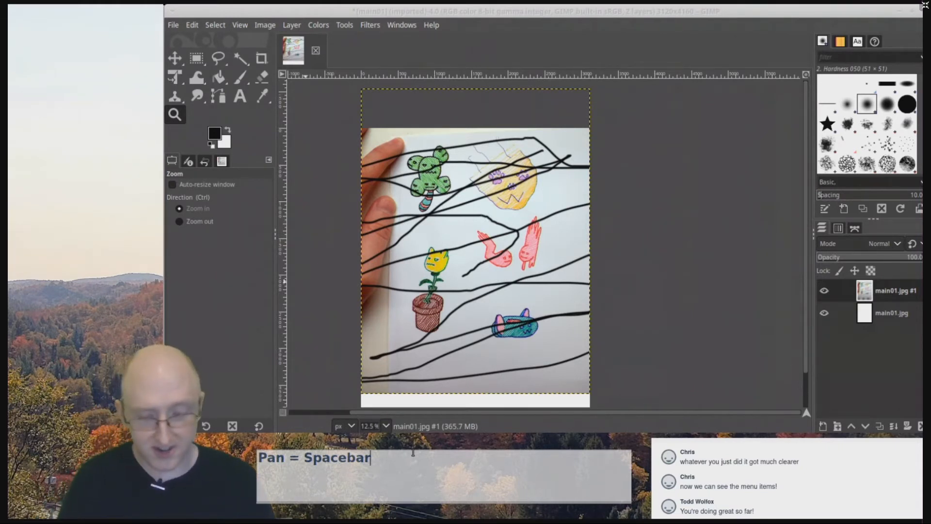
key("Return")
type("U")
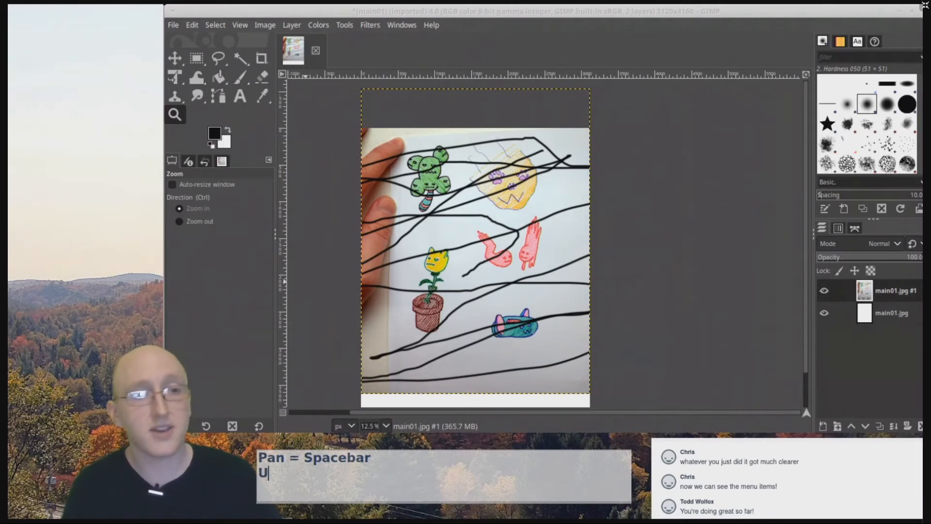
type("ndo = ctrl/")
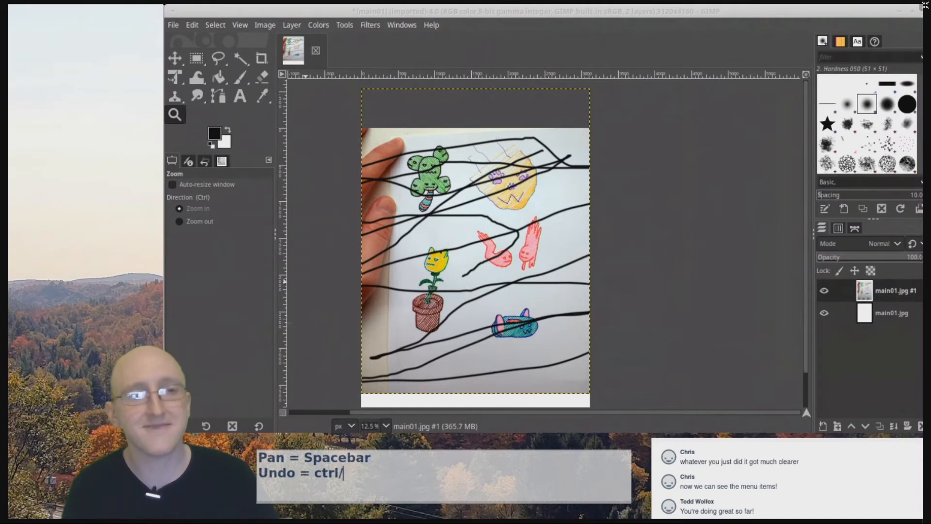
type("cmd")
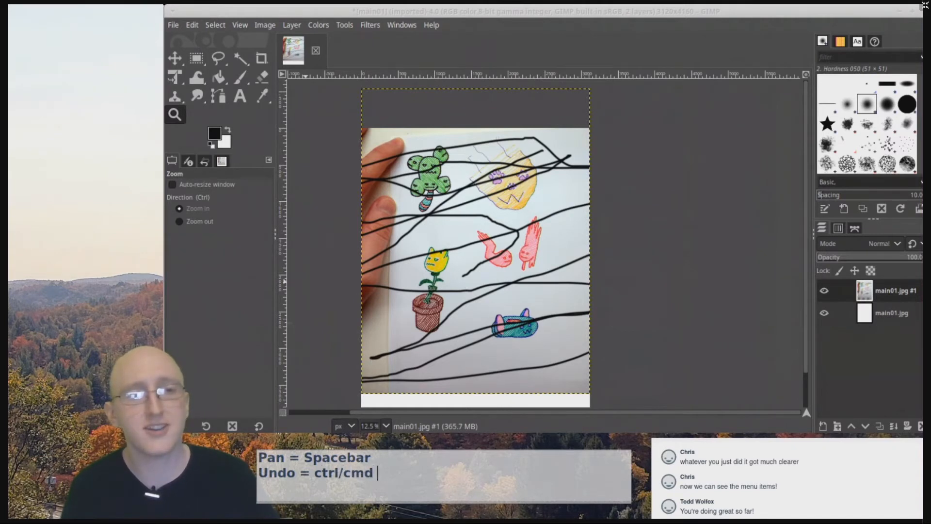
type(" z")
key("BackSpace")
type("Z")
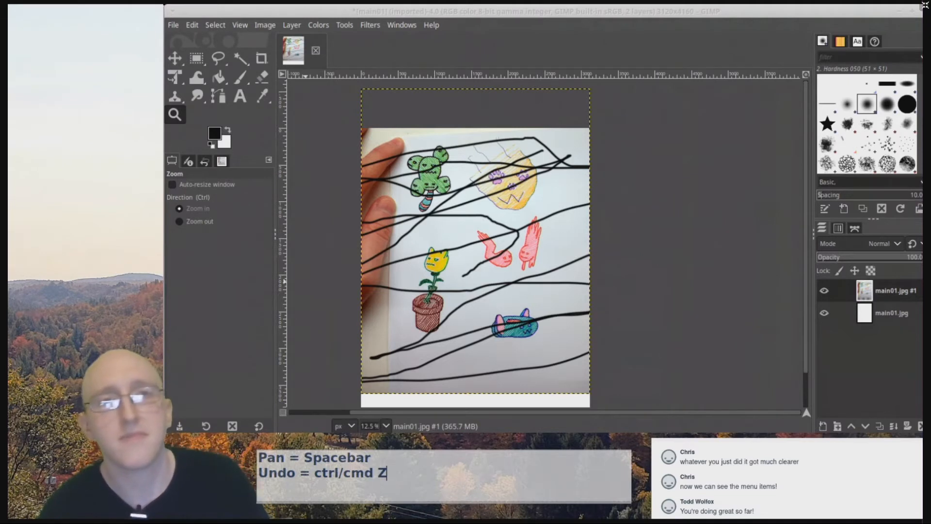
- Undo the black Paintbrush strokes scribbled across the drawings photo
left_click(358, 13)
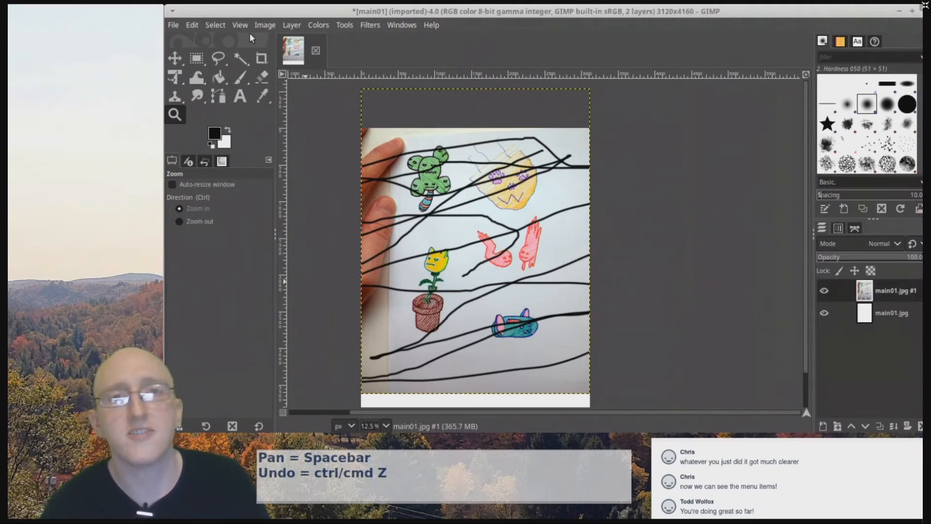
left_click(193, 25)
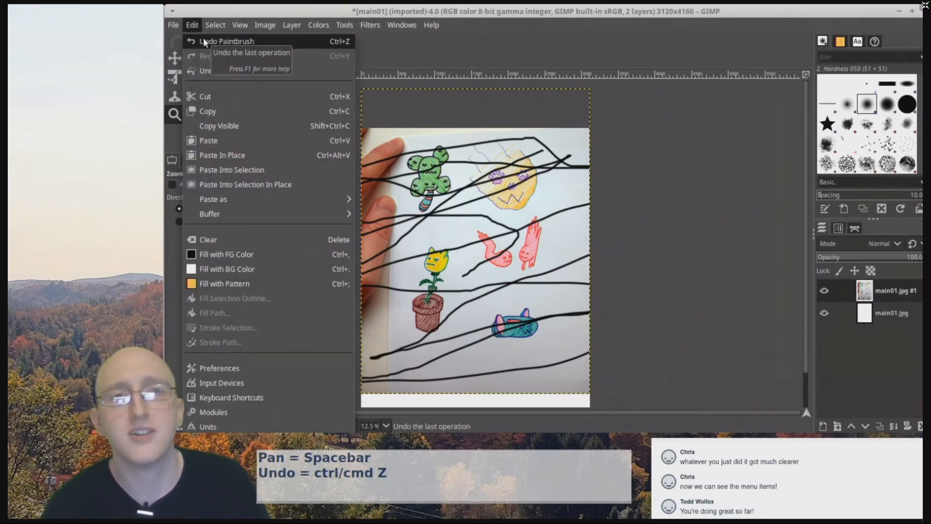
left_click(204, 41)
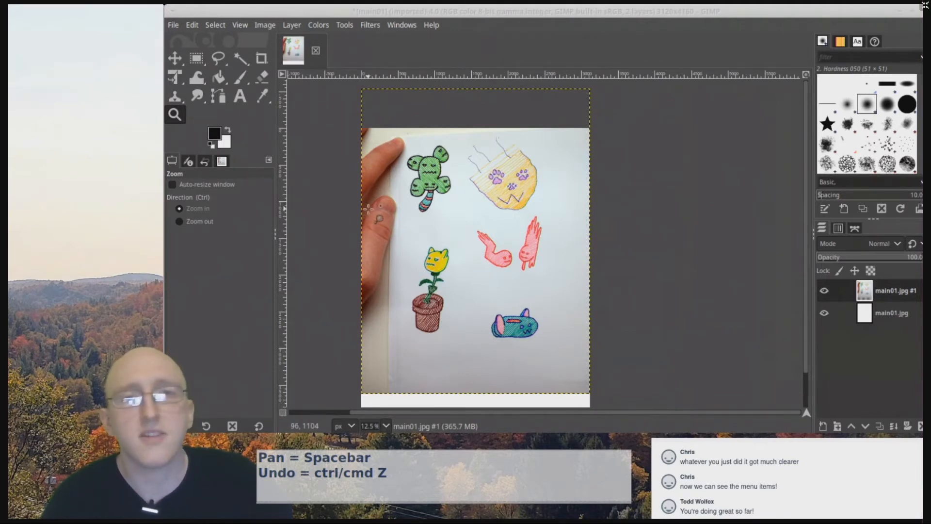
- Crop the image to a 928 × 1104 px rectangle around the green clover creature, positioned at 440, 128
left_click(262, 59)
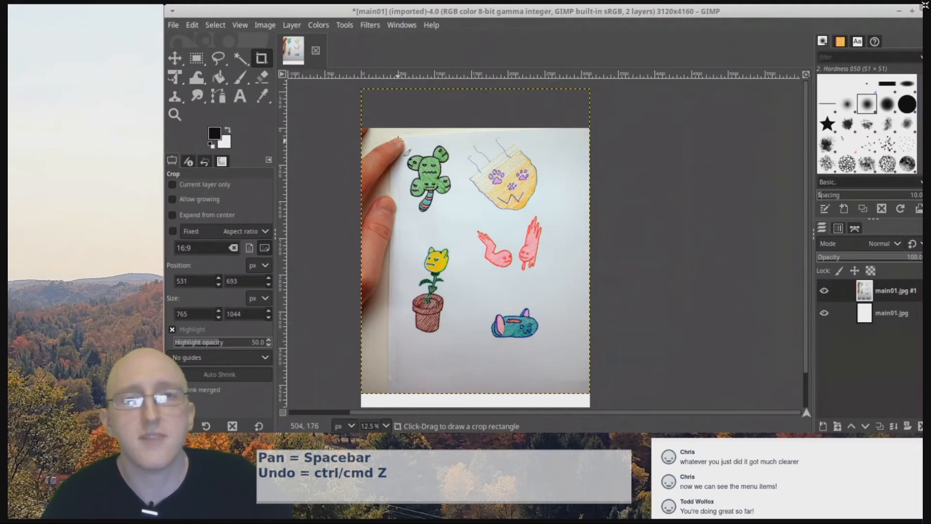
mouse_move(393, 138)
left_mouse_down()
mouse_move(436, 202)
mouse_move(462, 218)
left_mouse_up()
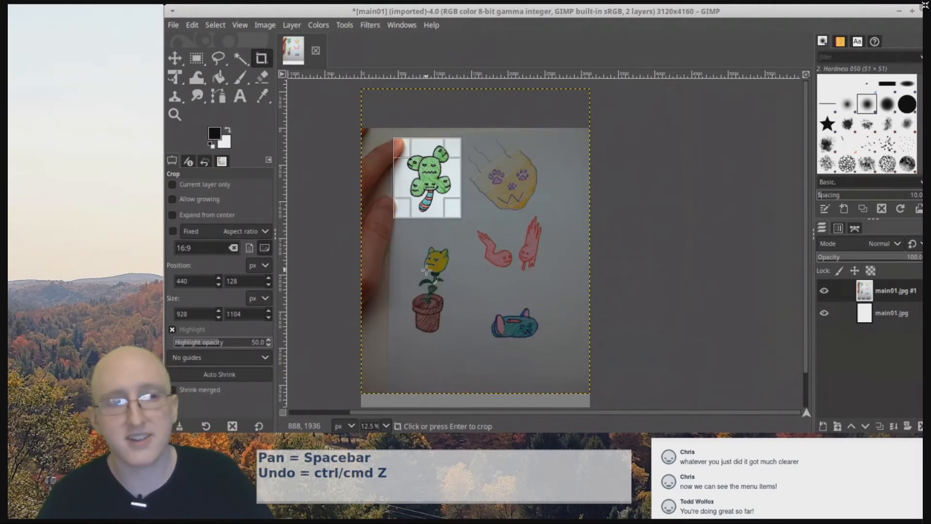
key("Return")
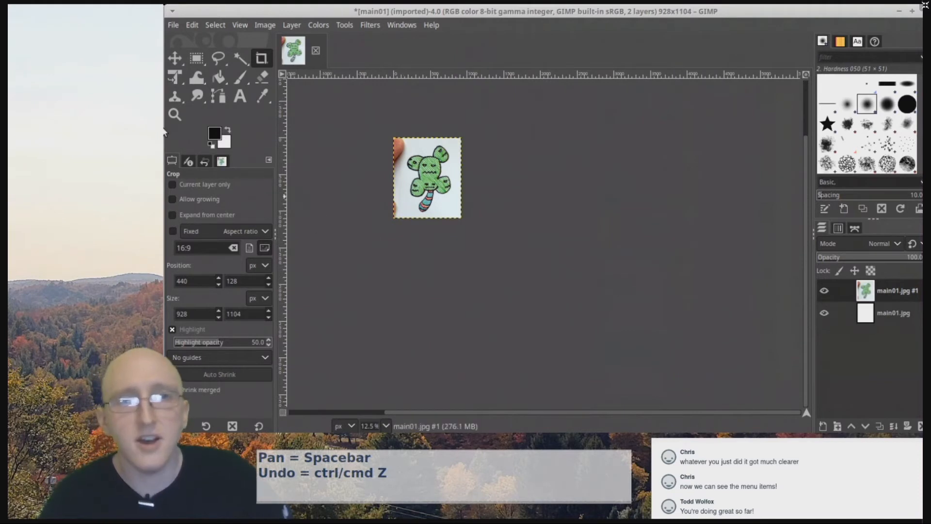
- Outline the green clover creature with a closed Free Select polygon, leaving a loose margin of paper and excluding the fingers
left_click(175, 115)
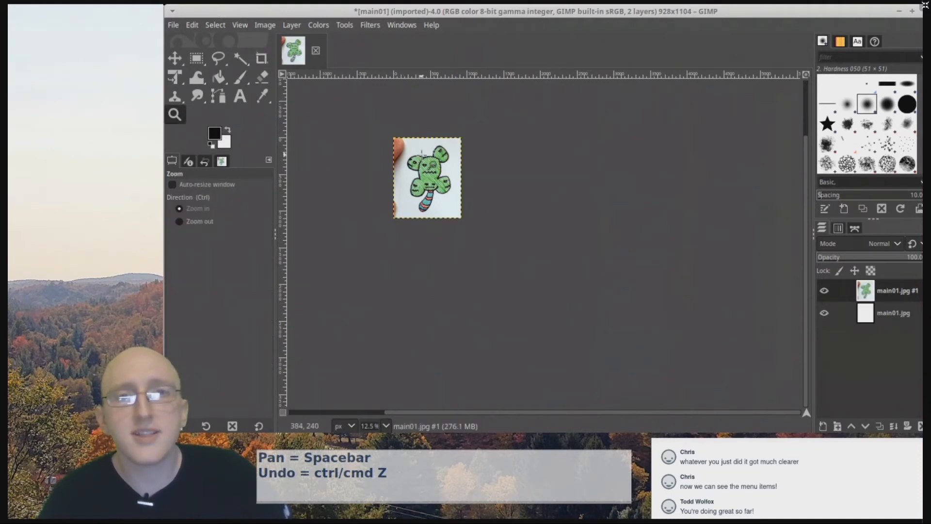
left_click(422, 153)
left_click(422, 153)
left_click(422, 153)
left_click(422, 154)
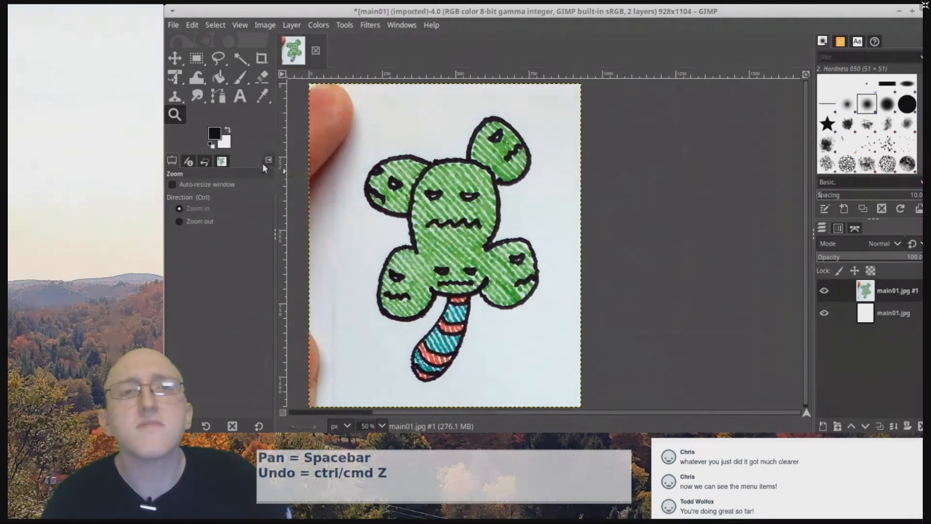
left_click(220, 62)
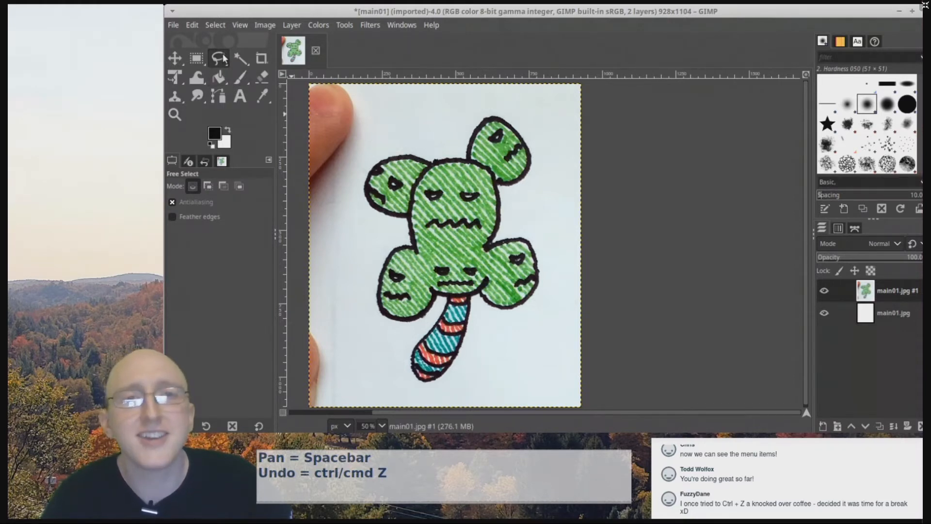
left_click(374, 137)
left_click(427, 111)
left_click(501, 104)
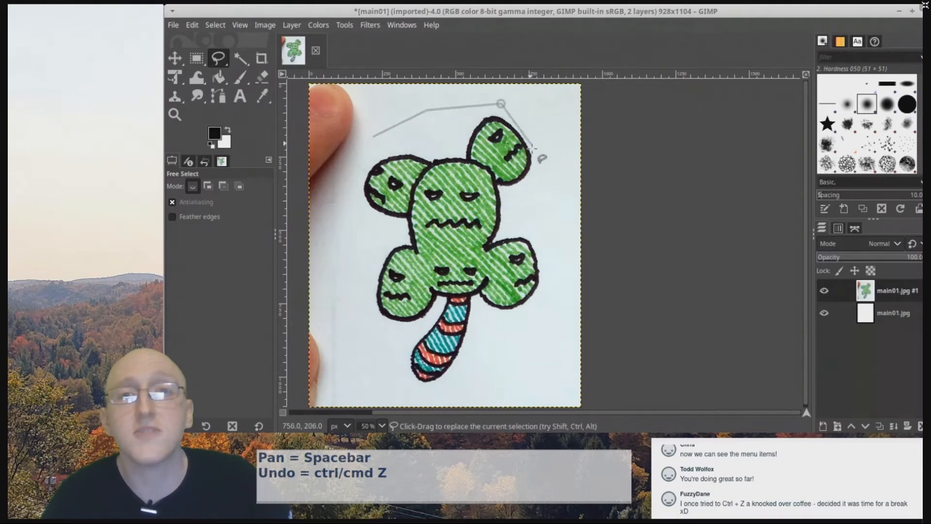
left_click(549, 161)
left_click(557, 293)
left_click(503, 353)
left_click(440, 400)
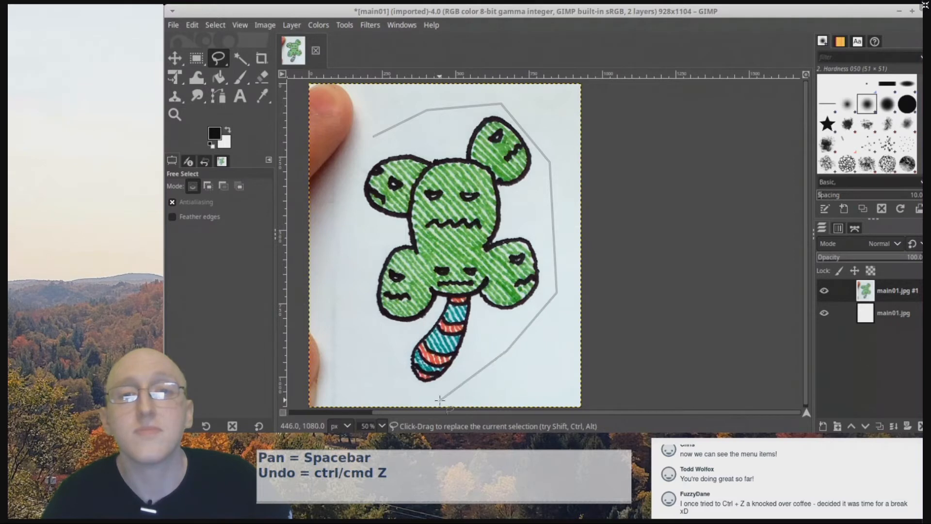
left_click(382, 386)
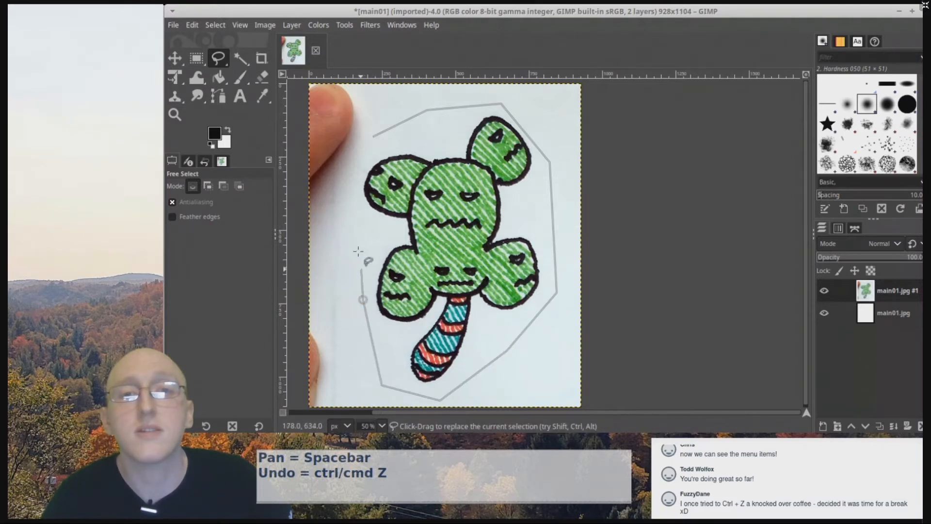
left_click(358, 163)
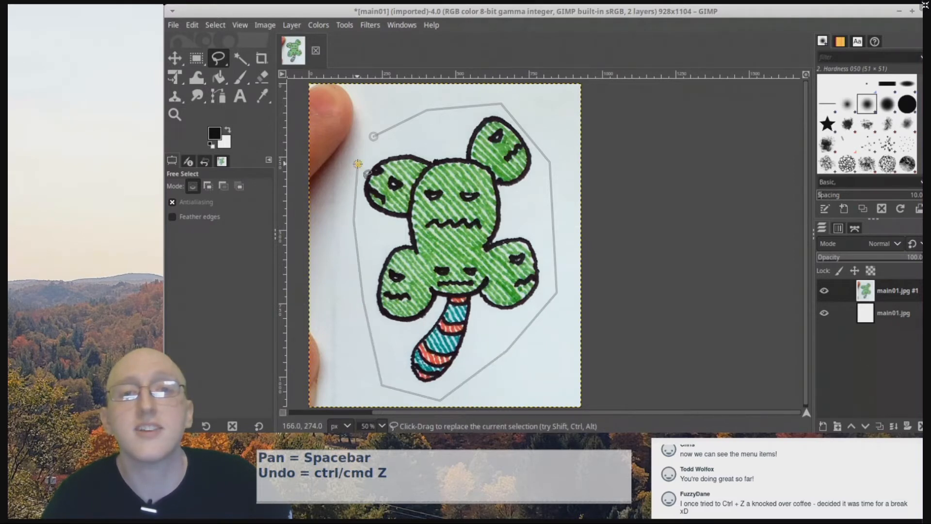
left_click(374, 136)
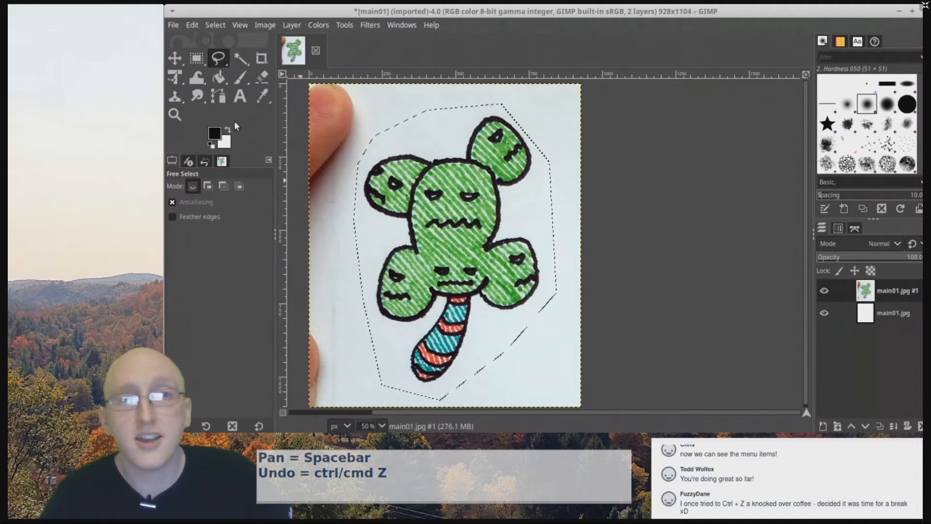
- Scribble black strokes across the selected creature with the Paintbrush at size 51, running past the selection edges
left_click(235, 79)
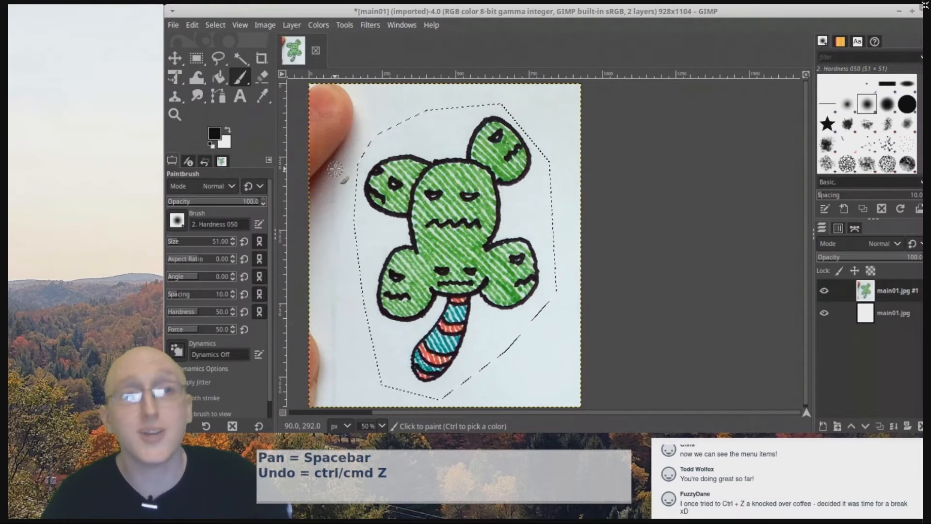
mouse_move(335, 169)
left_mouse_down()
mouse_move(485, 109)
mouse_move(549, 99)
mouse_move(270, 283)
mouse_move(287, 320)
mouse_move(616, 198)
mouse_move(397, 369)
mouse_move(569, 335)
mouse_move(330, 387)
mouse_move(337, 393)
mouse_move(389, 234)
left_mouse_up()
left_click_drag(577, 163, 467, 117)
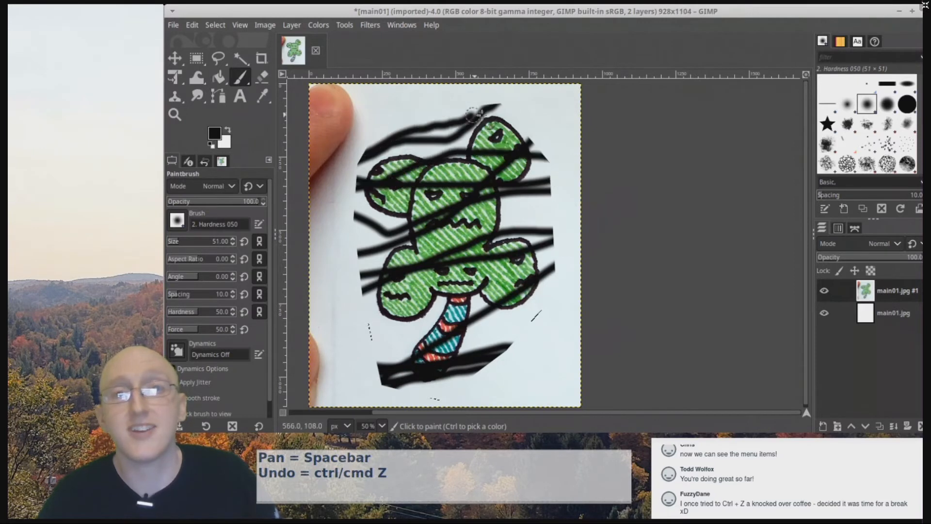
left_click_drag(323, 147, 400, 357)
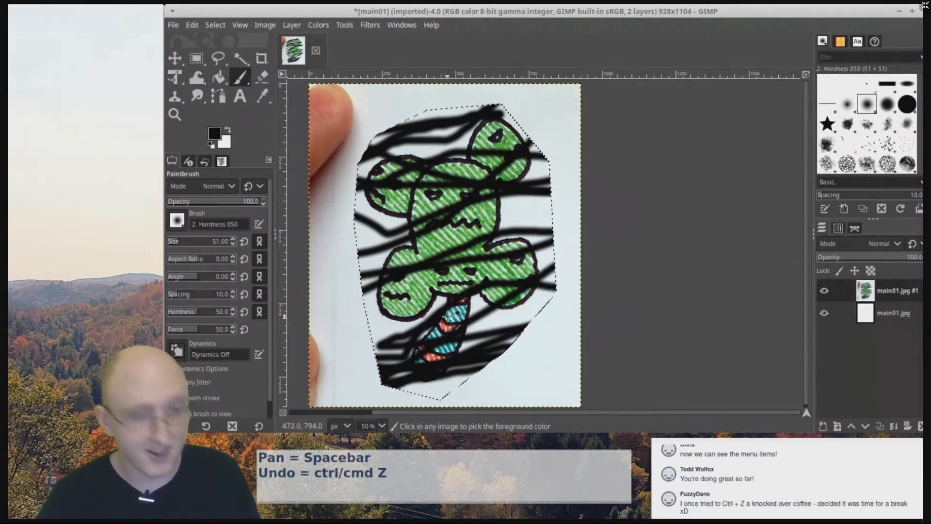
- Undo the black strokes painted inside the selection, keeping the polygon selection around the creature
key("ctrl+z")
key("ctrl+z")
key("ctrl+z")
key("ctrl+z")
key("ctrl+z")
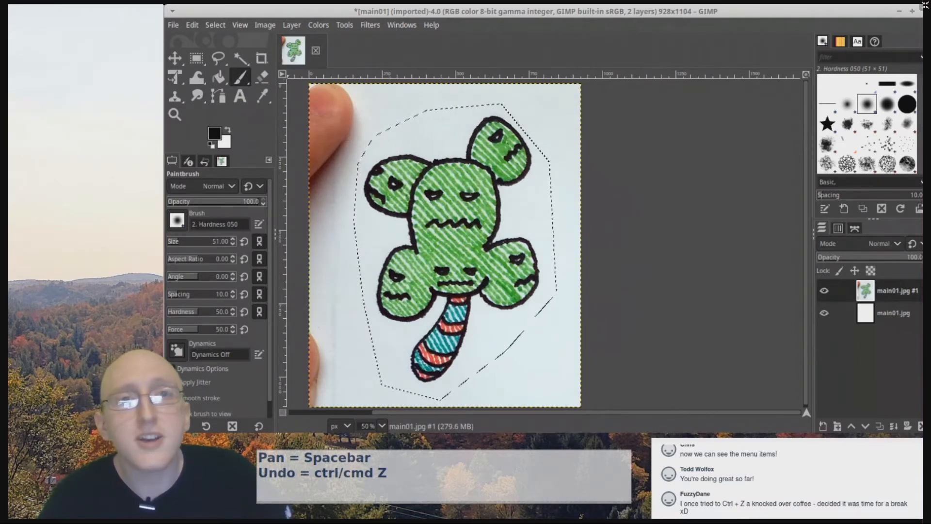
- Invert the selection and scribble black Paintbrush strokes over the area surrounding the creature
left_click(214, 25)
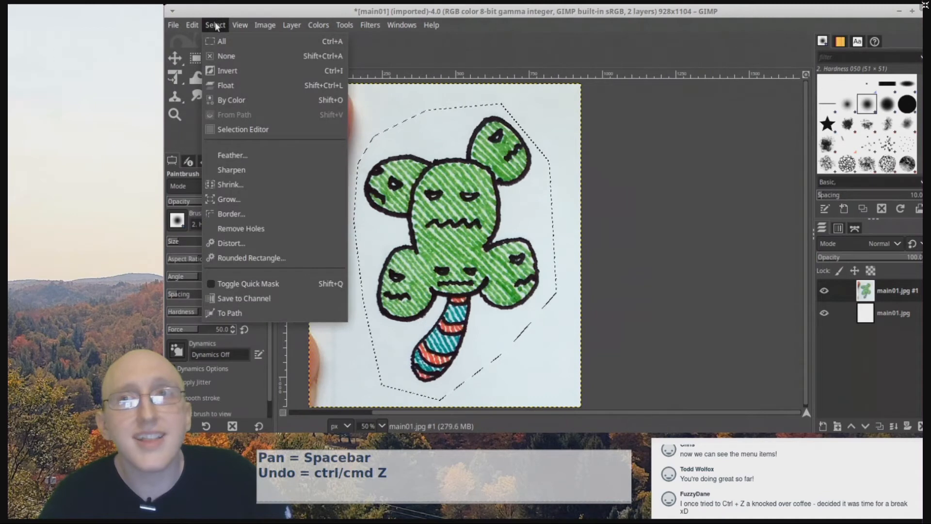
left_click(223, 72)
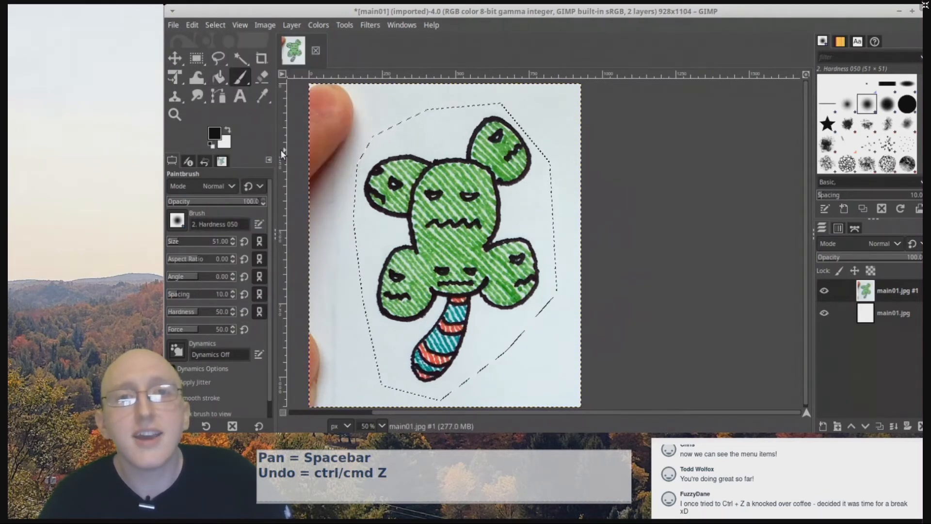
mouse_move(293, 146)
left_mouse_down()
mouse_move(547, 88)
mouse_move(320, 209)
mouse_move(592, 194)
mouse_move(296, 314)
mouse_move(243, 354)
mouse_move(538, 425)
mouse_move(554, 405)
mouse_move(532, 386)
left_mouse_up()
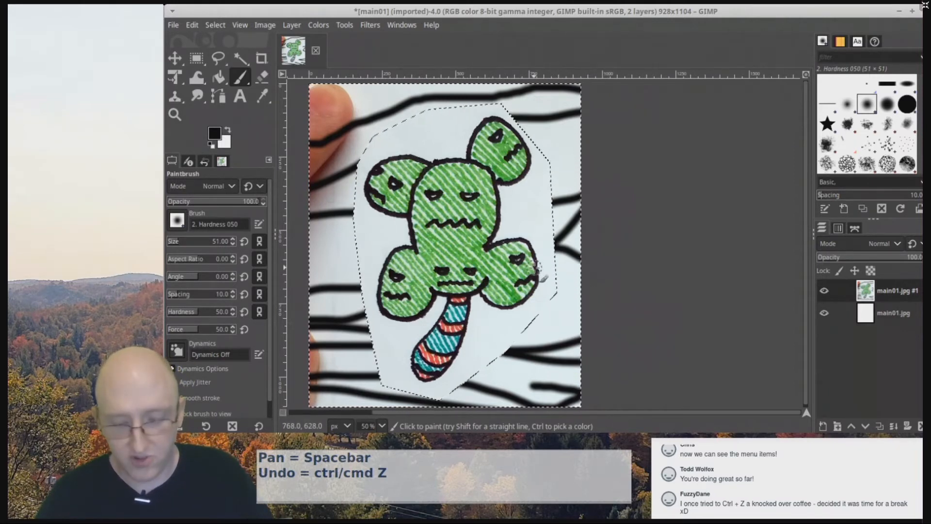
- Clear the selected area around the creature and add an alpha channel to the main01.jpg #1 layer
key("Delete")
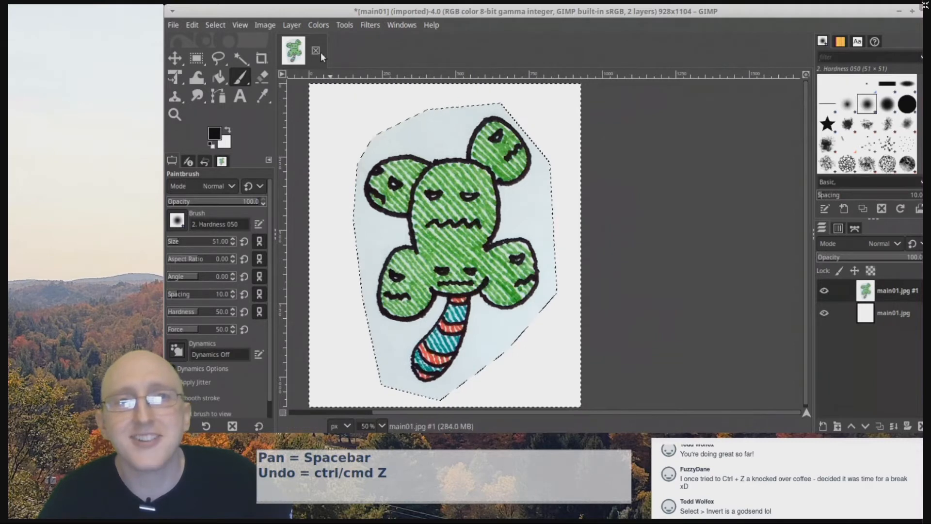
left_click(296, 25)
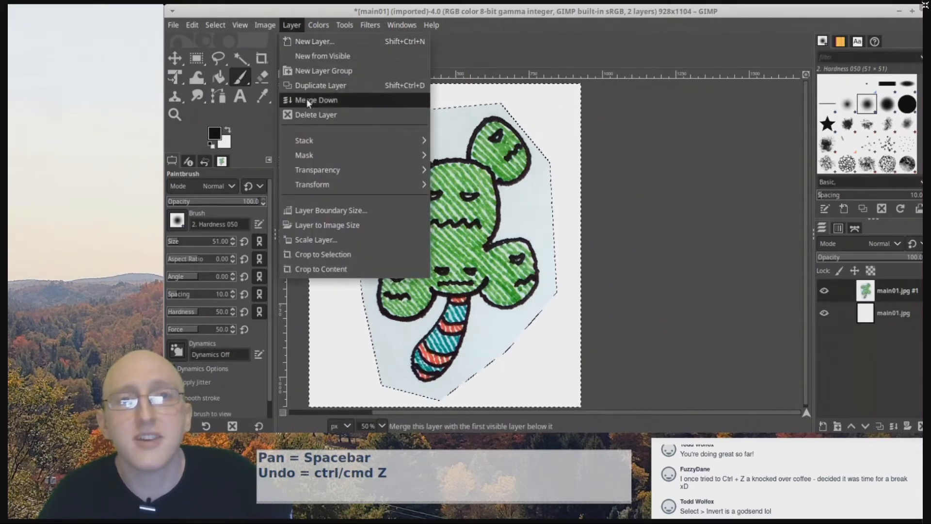
mouse_move(321, 171)
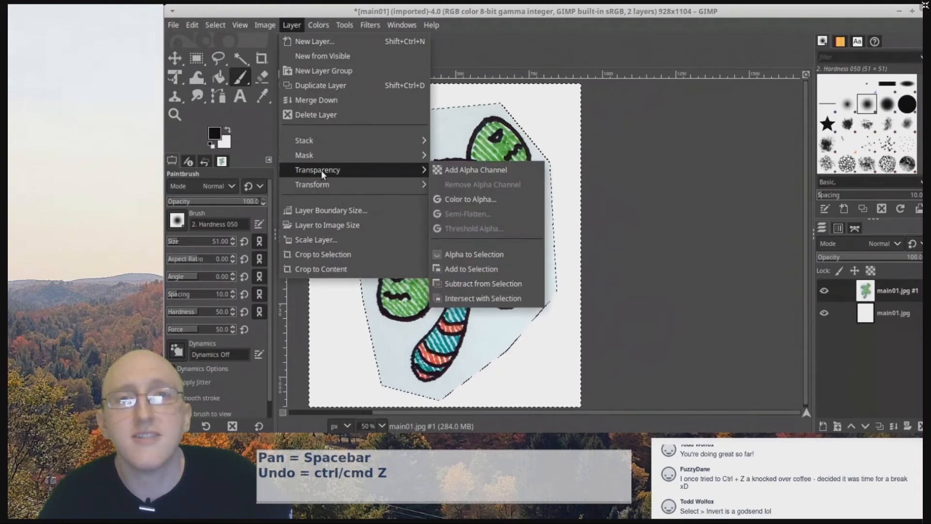
left_click(458, 173)
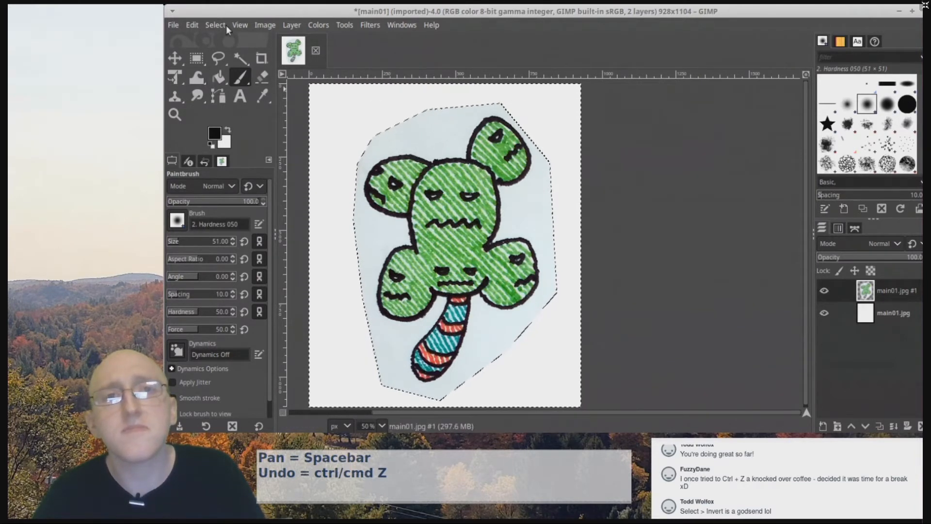
- Delete the white main01.jpg layer beneath the creature's layer
left_click(292, 24)
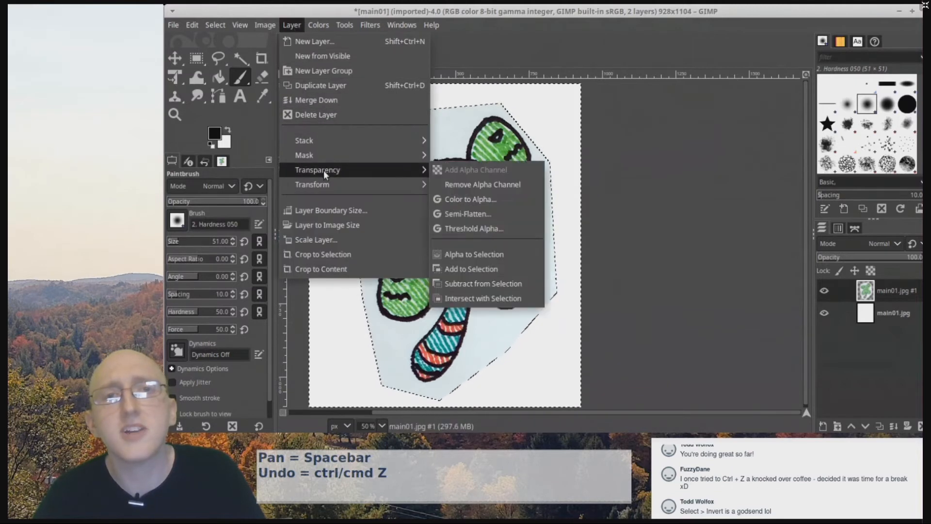
left_click(868, 287)
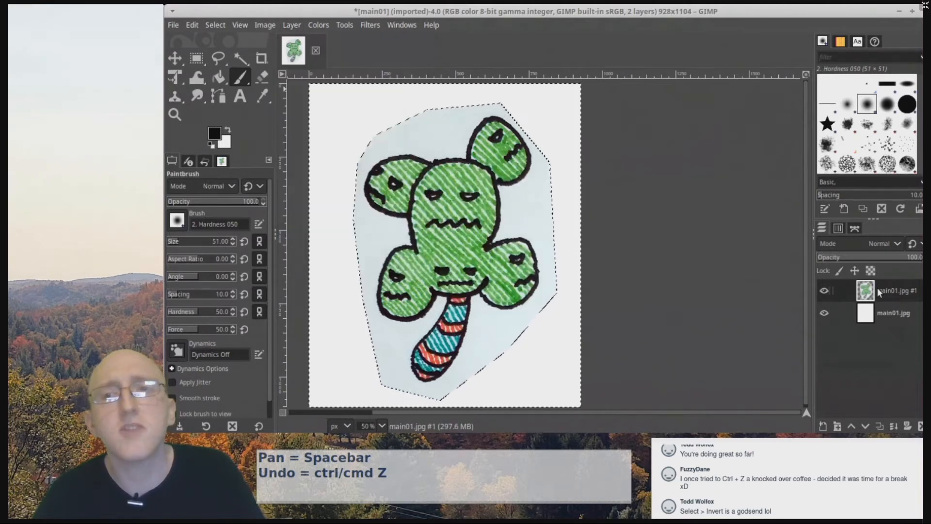
left_click(903, 311)
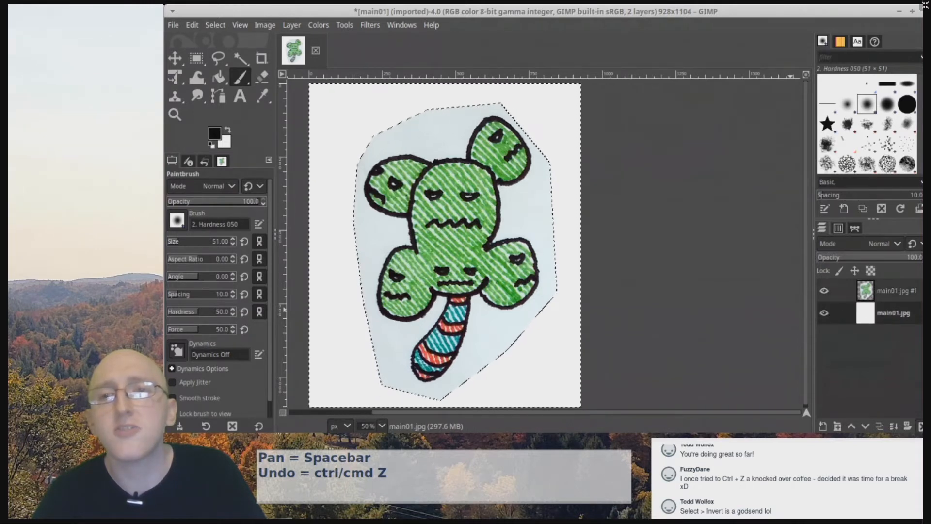
left_click(920, 425)
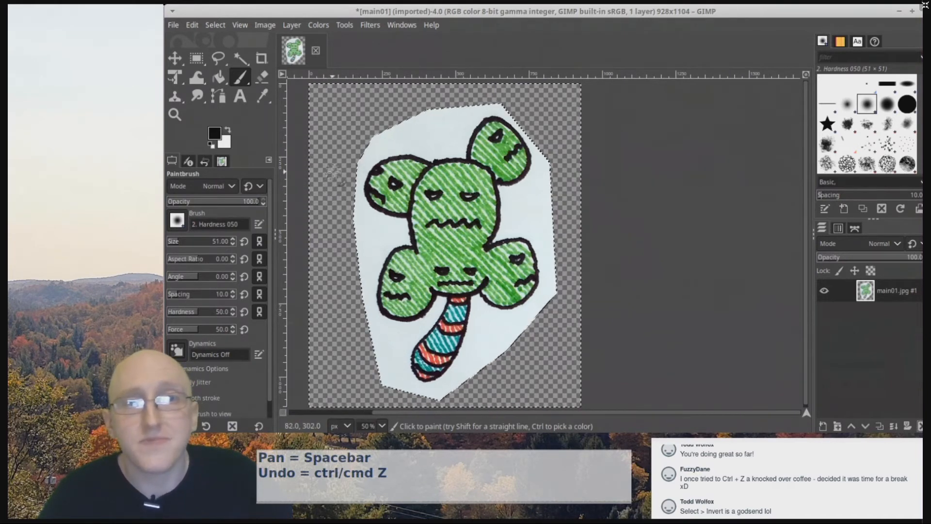
- Clear the current selection and use Fuzzy Select to select the white paper area around the creature
left_click(223, 22)
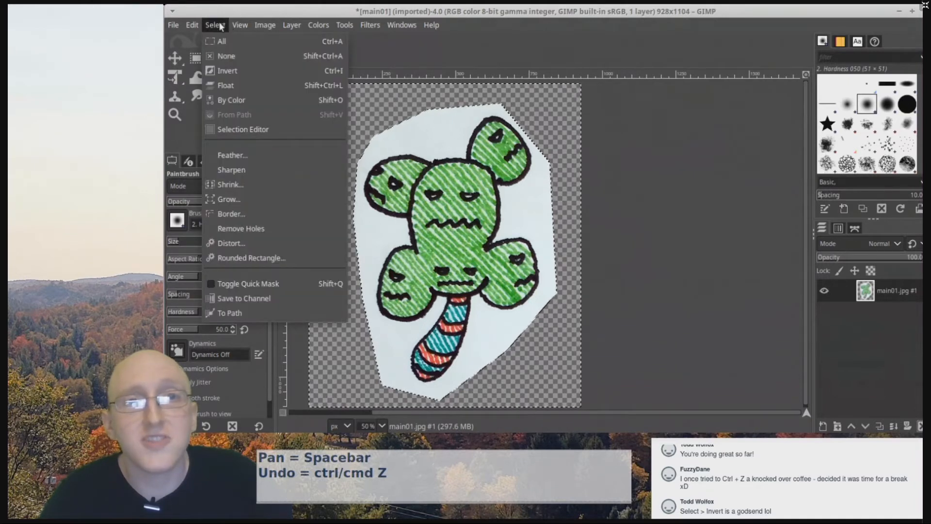
left_click(221, 58)
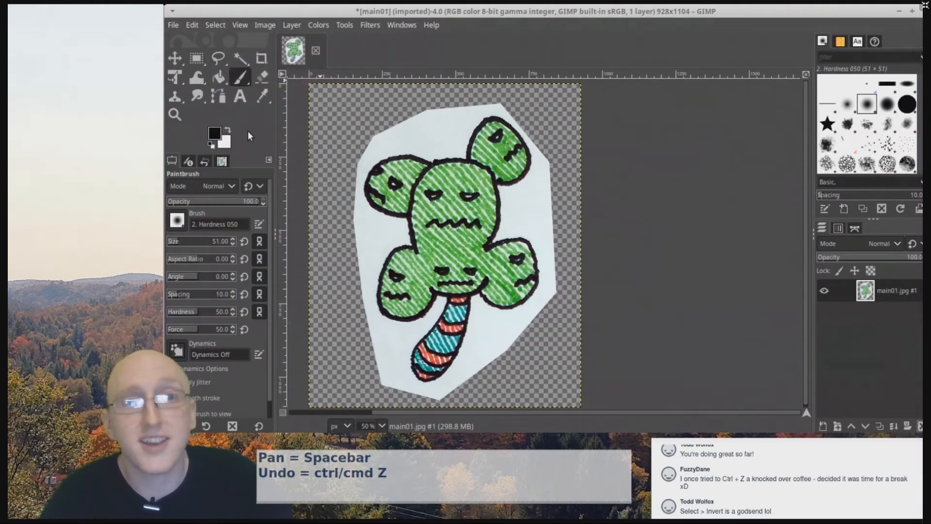
left_click(245, 57)
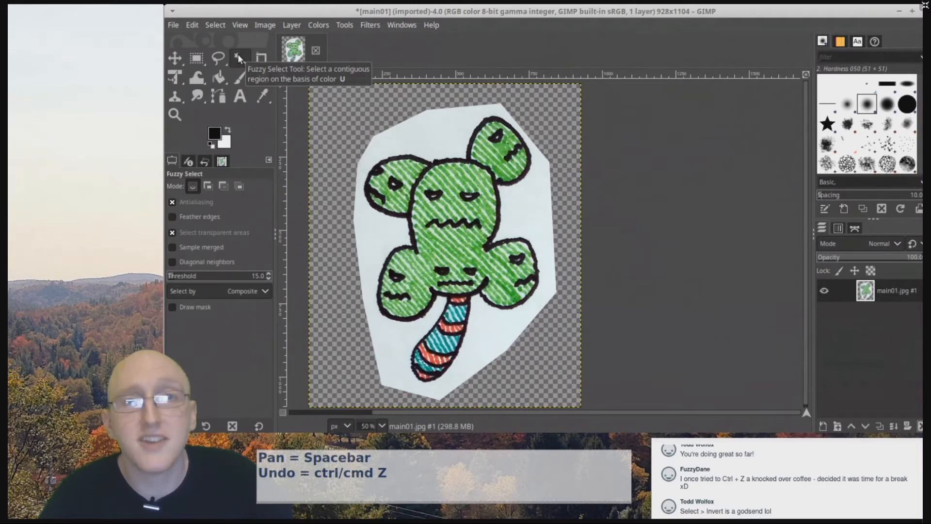
left_click(447, 139)
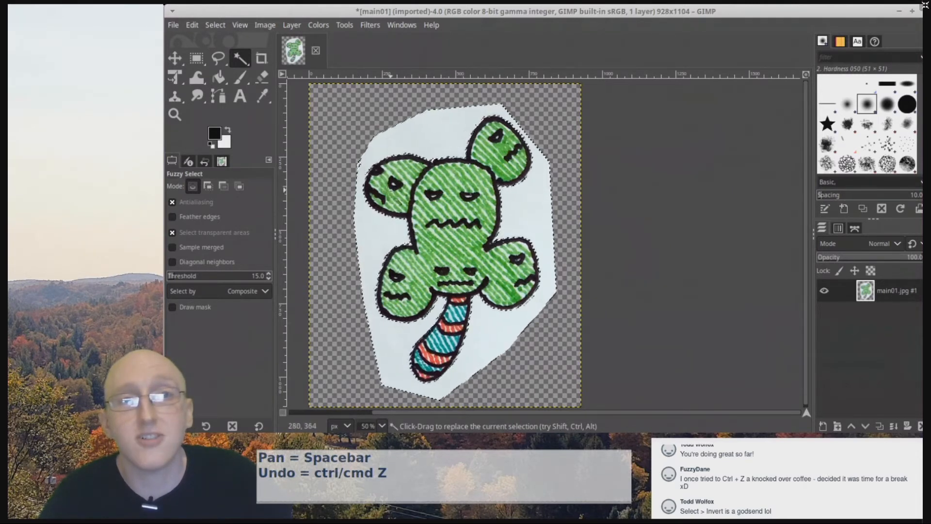
- Add the unselected specks near the creature's upper-left head to the selection using Fuzzy Select in add mode
left_click(176, 113)
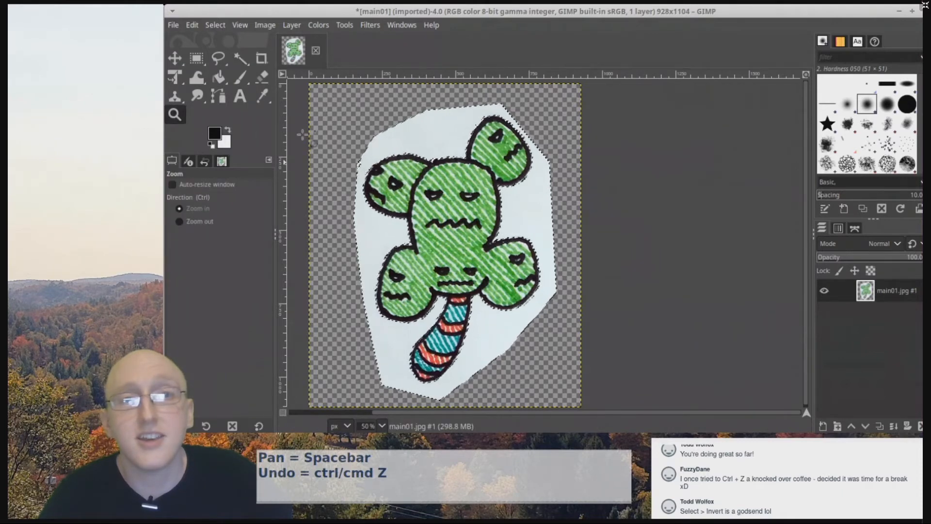
left_click(392, 145)
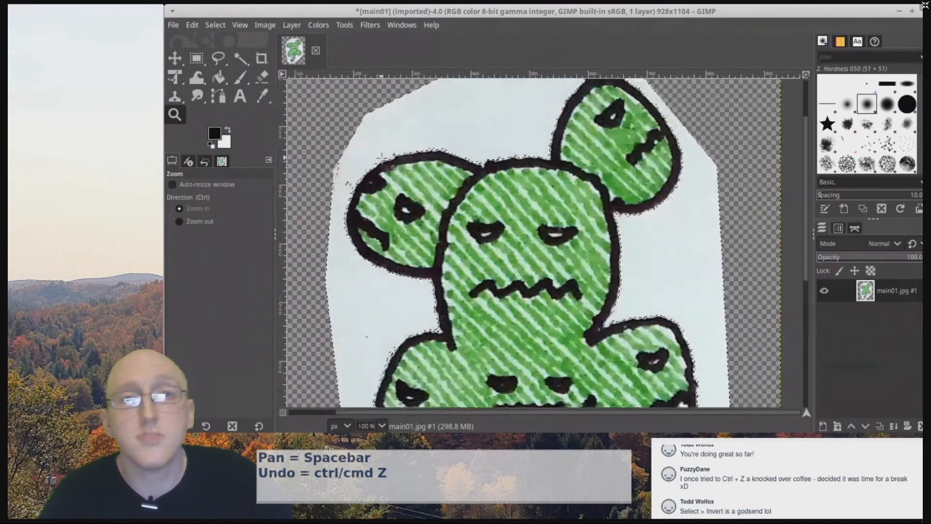
left_click(381, 156)
left_click(380, 156)
left_click(380, 156)
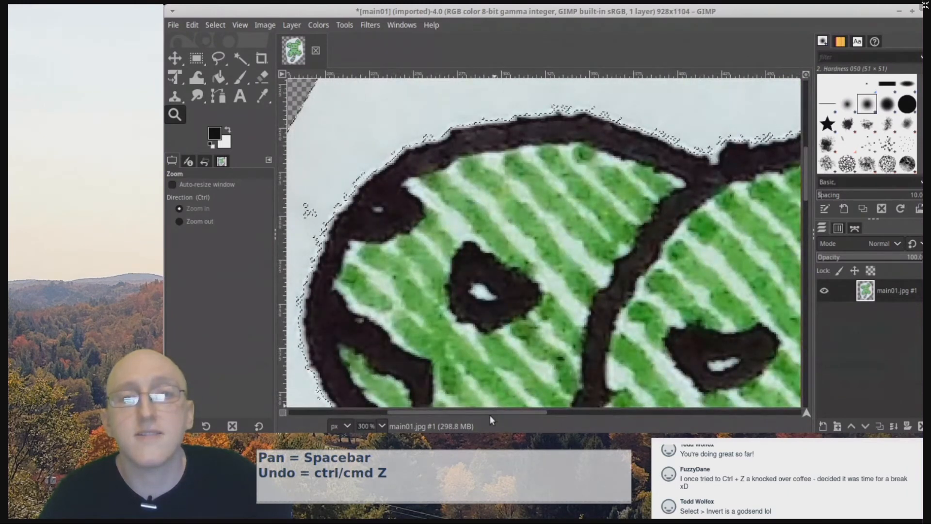
left_click_drag(490, 413, 459, 413)
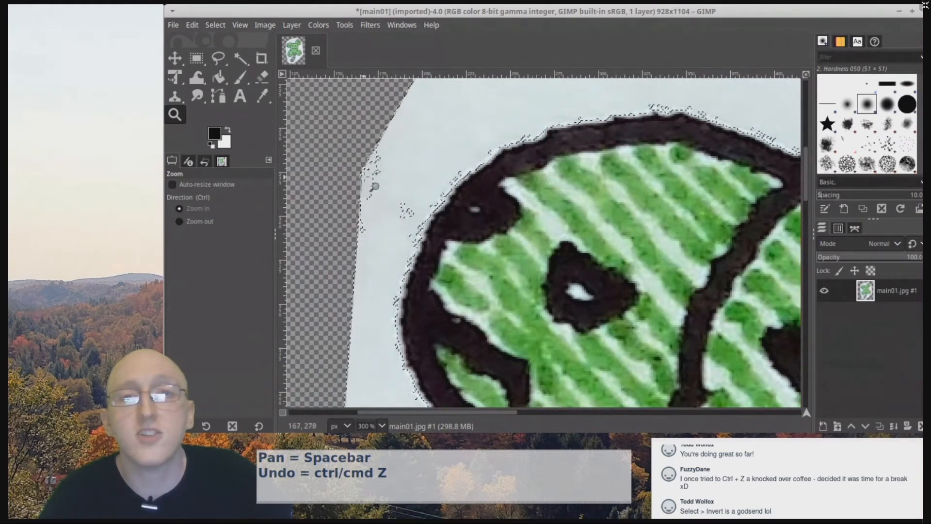
left_click(243, 57)
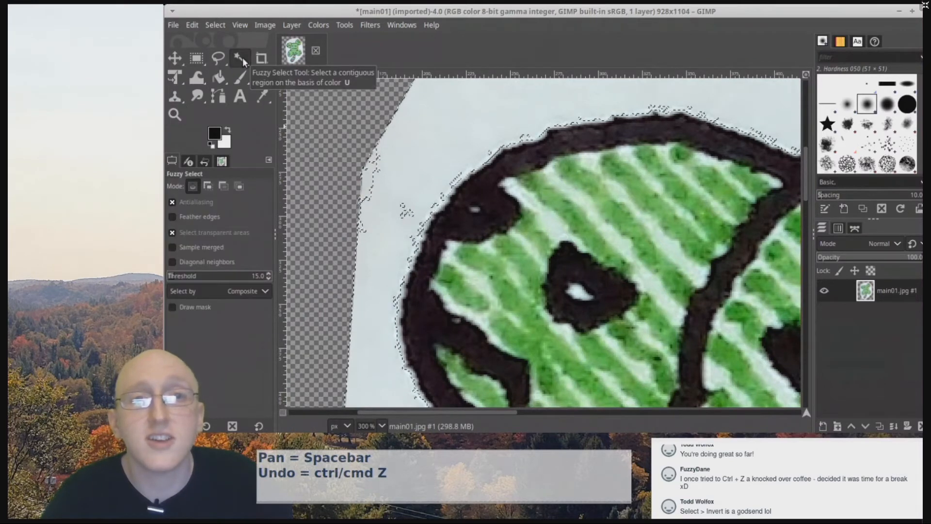
left_click(210, 184)
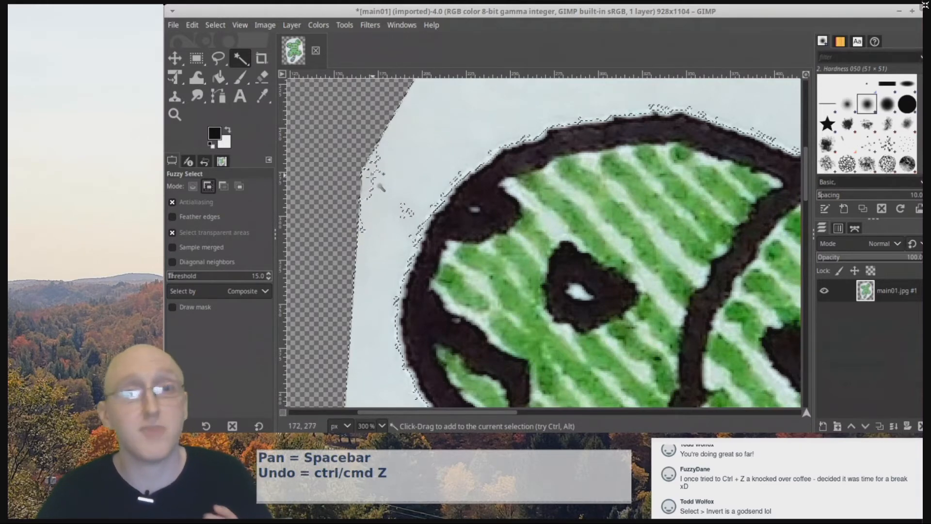
left_click_drag(380, 187, 376, 185)
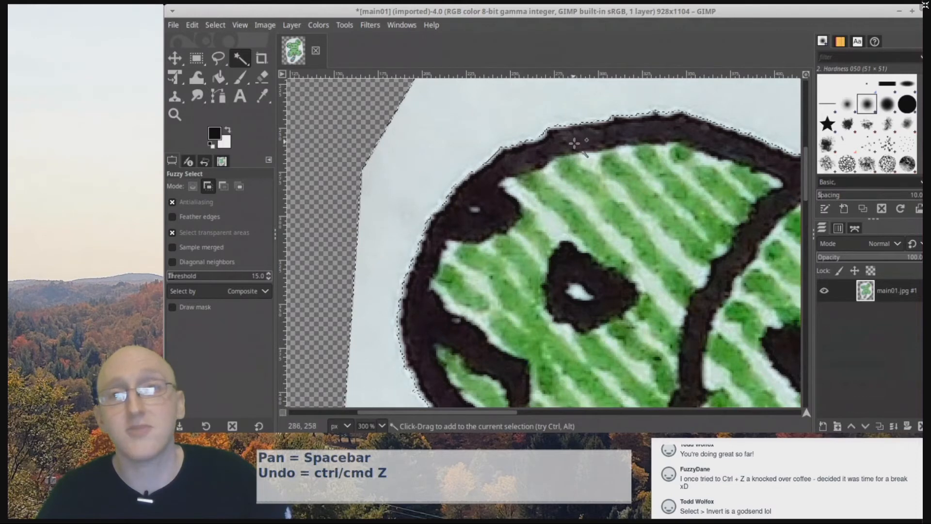
- Grow the selection of the white paper area by 2 px into the creature's black outline
left_click(508, 154)
left_click(506, 152)
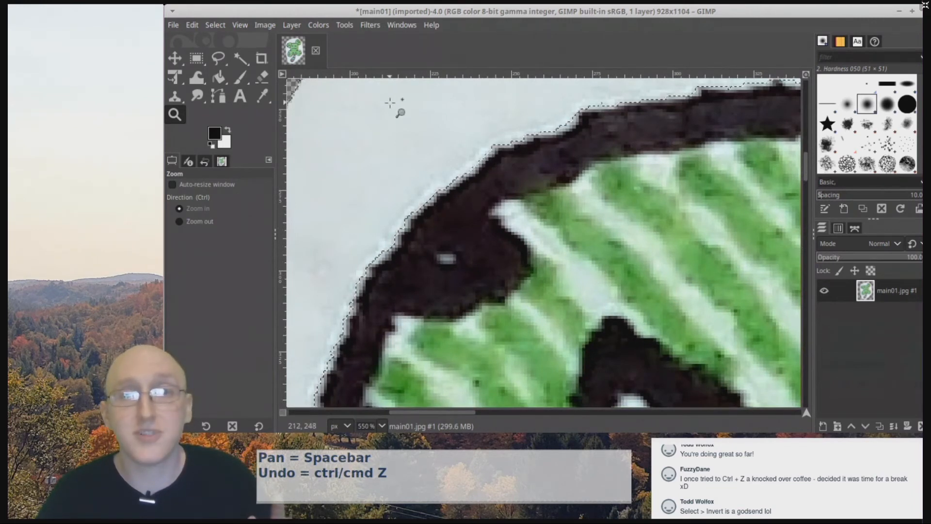
left_click(219, 24)
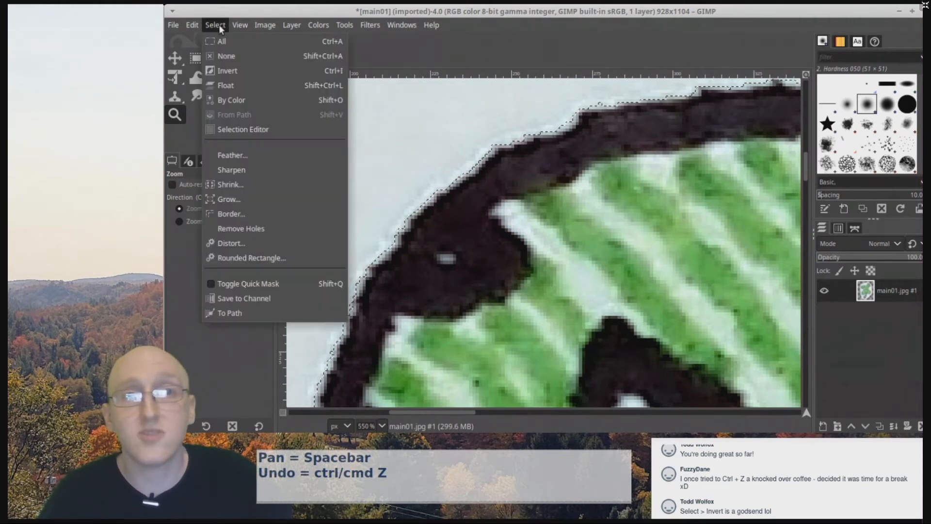
left_click(235, 198)
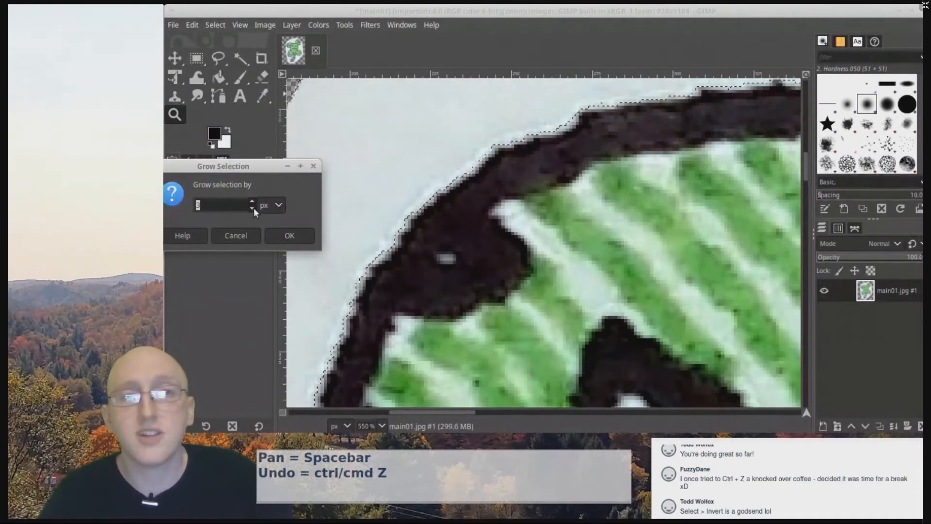
left_click(252, 208)
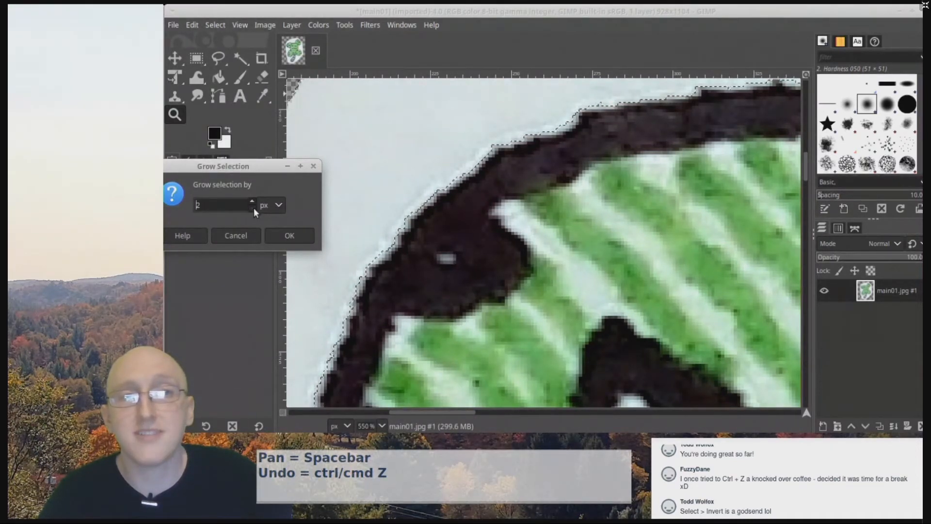
left_click(253, 208)
left_click(253, 201)
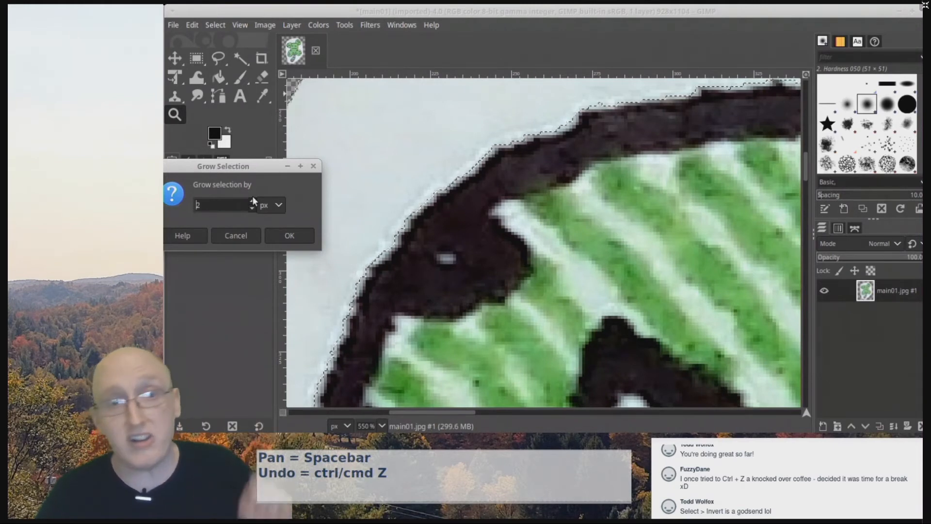
left_click(252, 197)
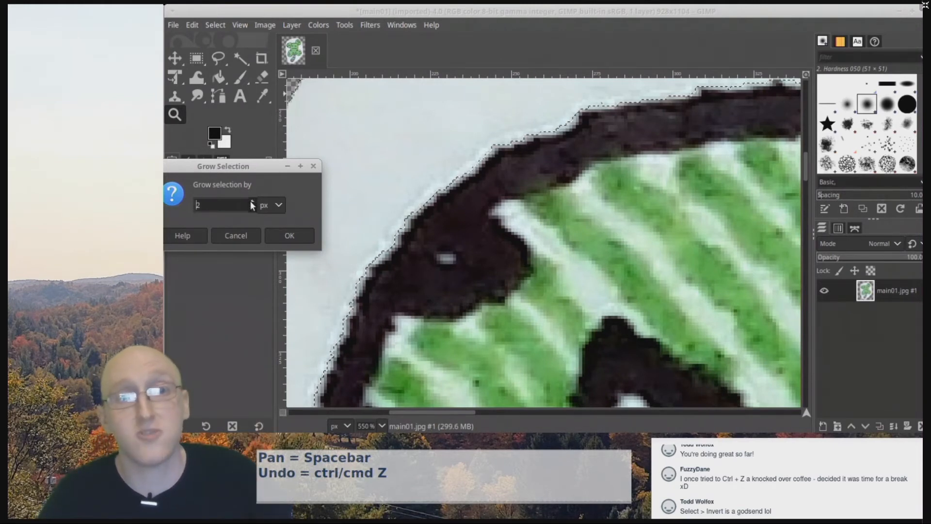
left_click(292, 240)
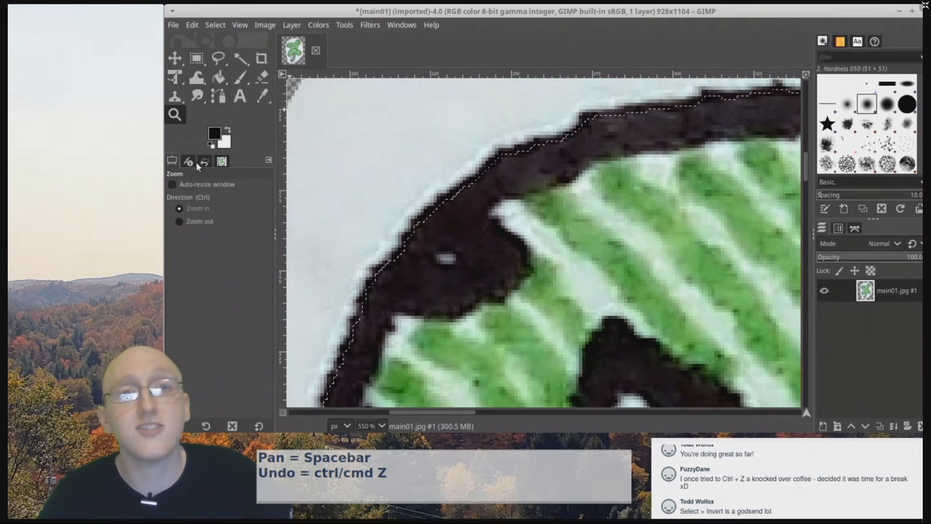
- Delete the selected white paper around the creature and clear the selection
left_click(216, 222)
left_click(570, 197)
left_click(570, 196)
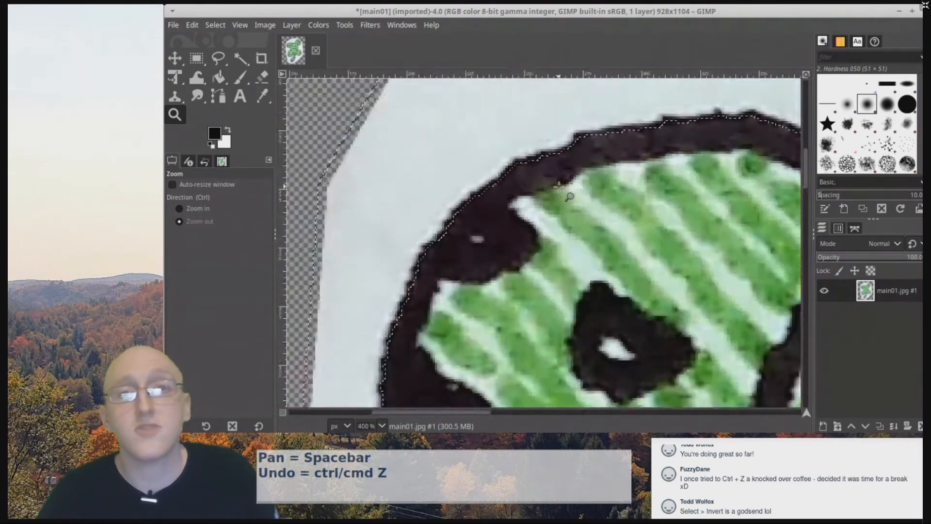
left_click(570, 196)
left_click(570, 196)
left_click(569, 196)
left_click(570, 196)
left_click(559, 187)
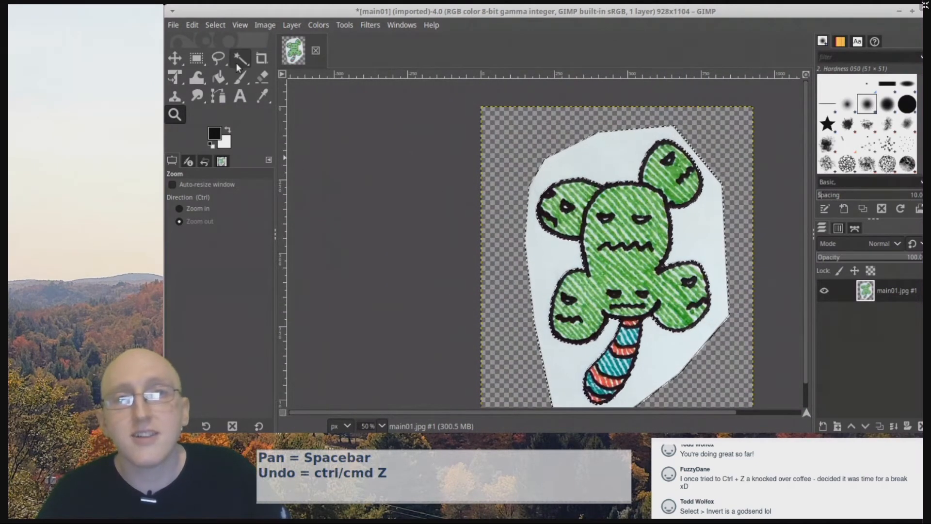
key("Delete")
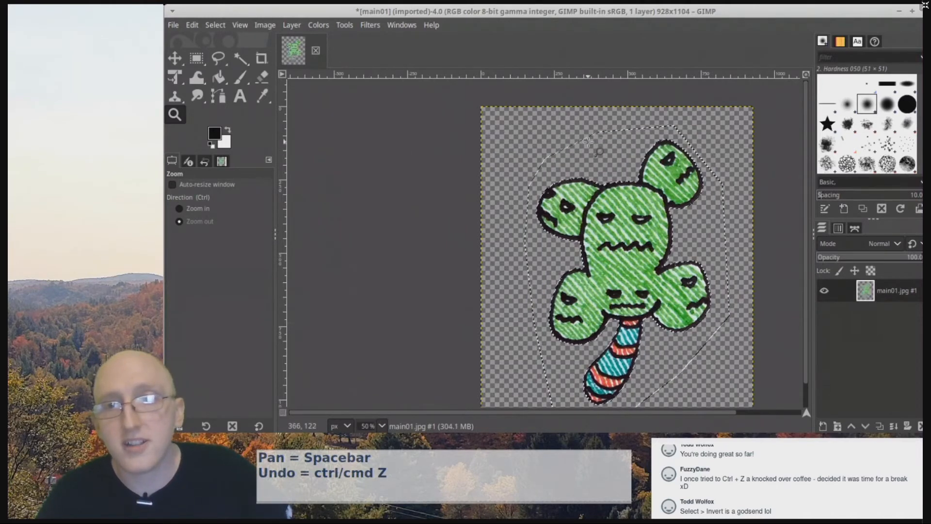
left_click(217, 24)
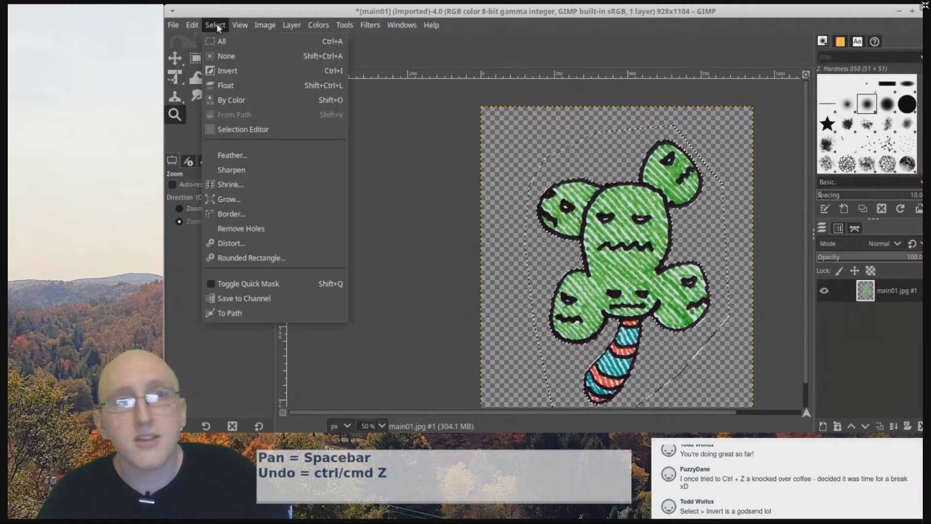
left_click(225, 55)
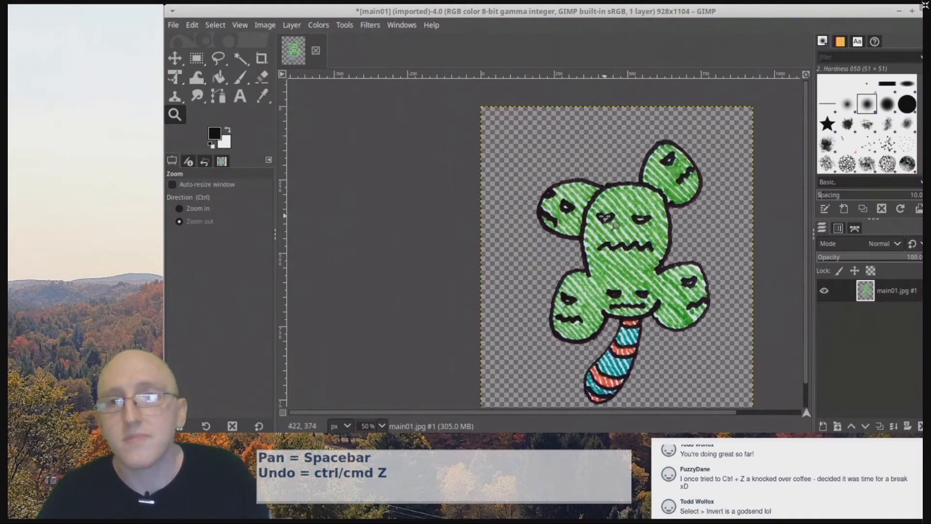
- Inspect the creature cut-out on transparency, toggling the main01.jpg #1 layer's visibility off and on
left_click(615, 224)
left_click(203, 209)
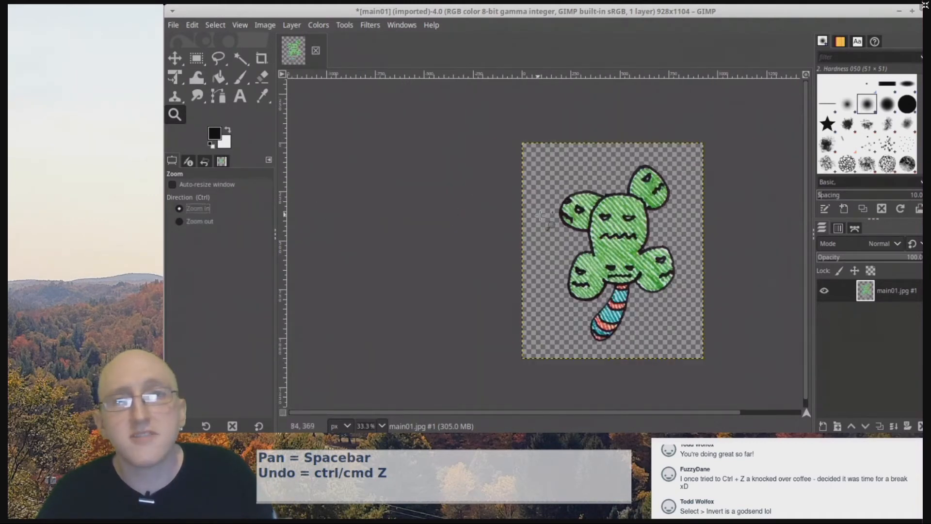
left_click(630, 222)
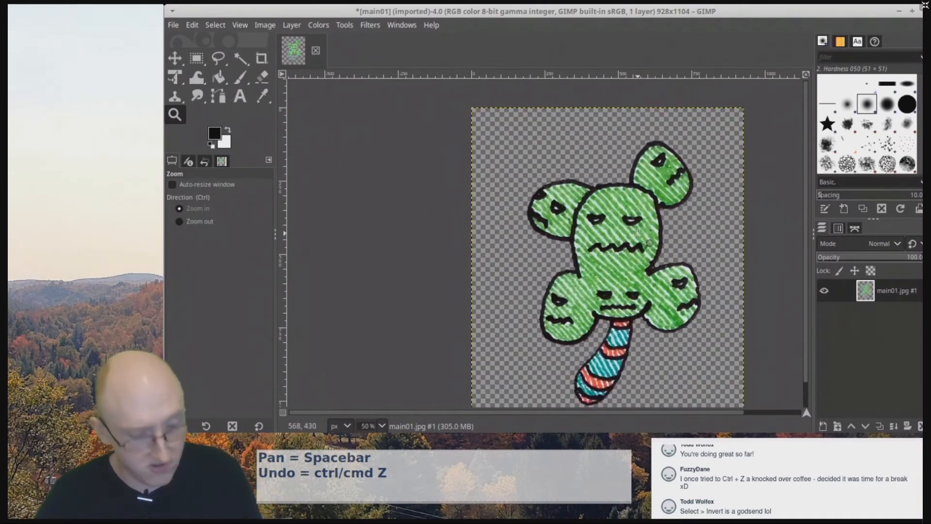
left_click_drag(637, 234, 554, 209)
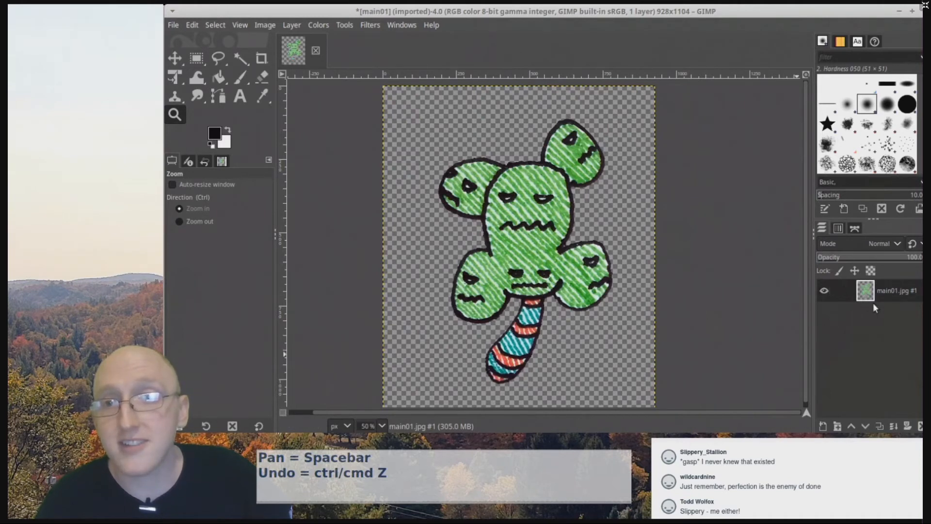
left_click(823, 291)
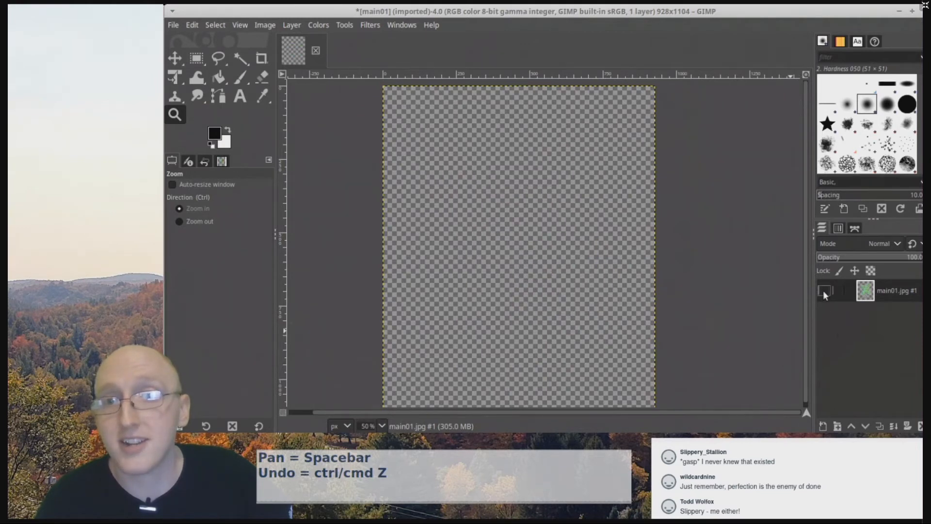
left_click(824, 291)
left_click(824, 291)
left_click(824, 291)
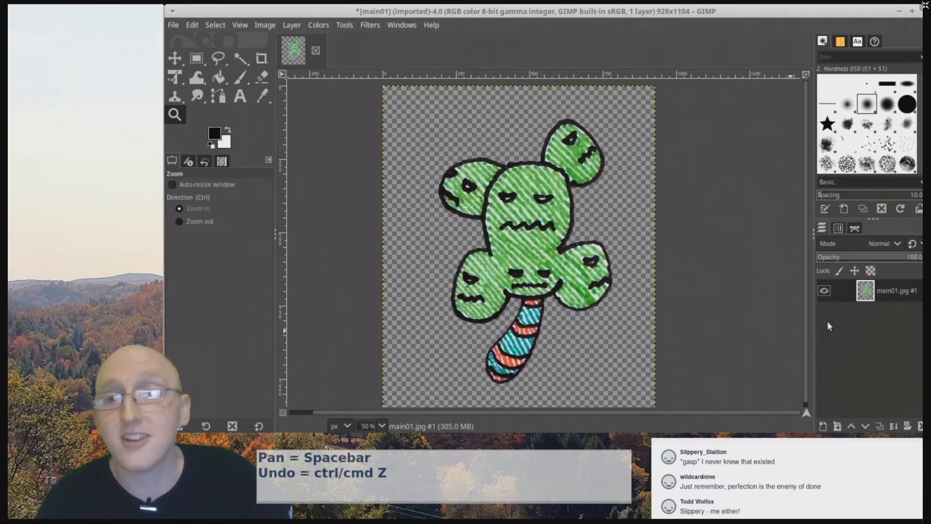
- Create a new layer with the default settings and place it beneath the main01.jpg #1 layer
left_click(823, 426)
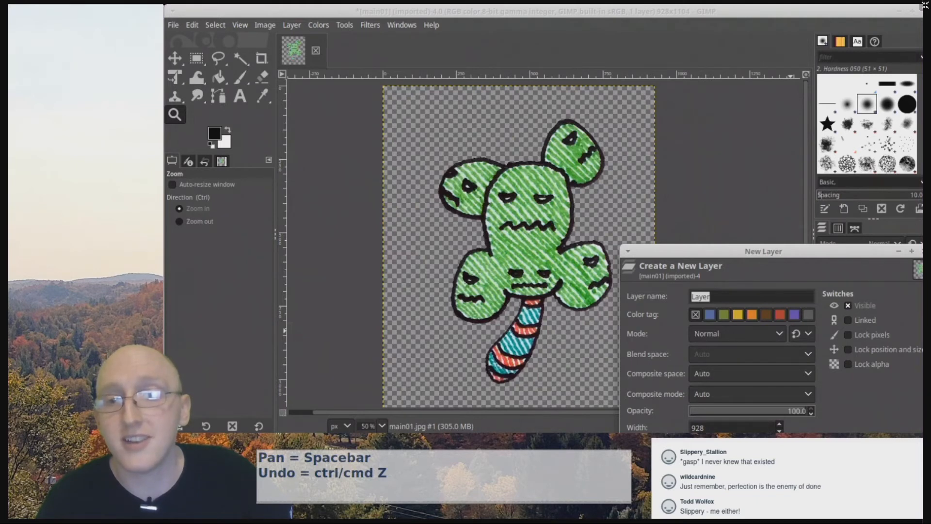
key("Return")
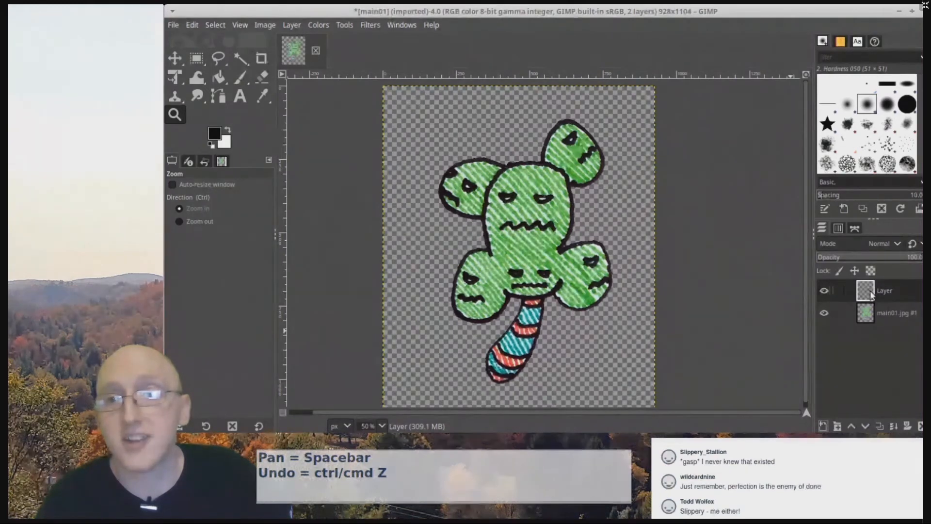
left_click_drag(870, 293, 875, 334)
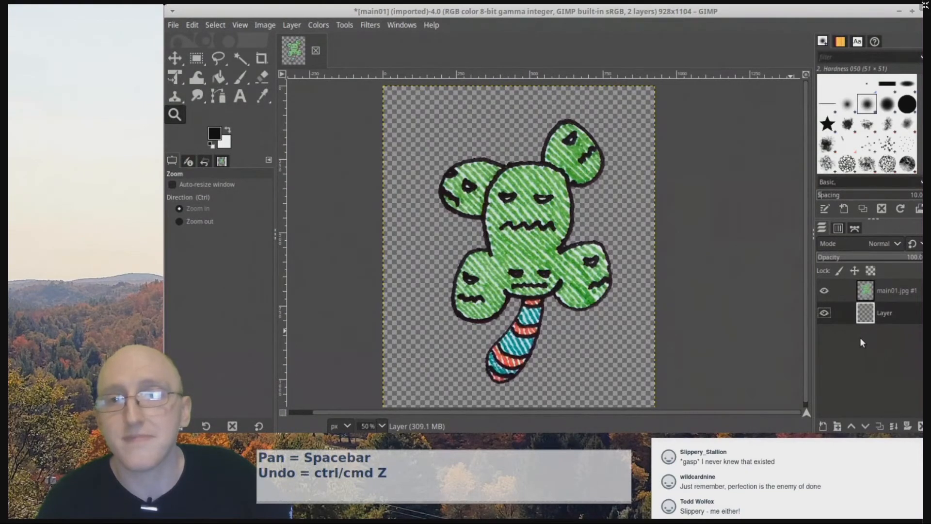
- Fuzzy-select the transparent area around the creature on the main01.jpg #1 layer
left_click(885, 290)
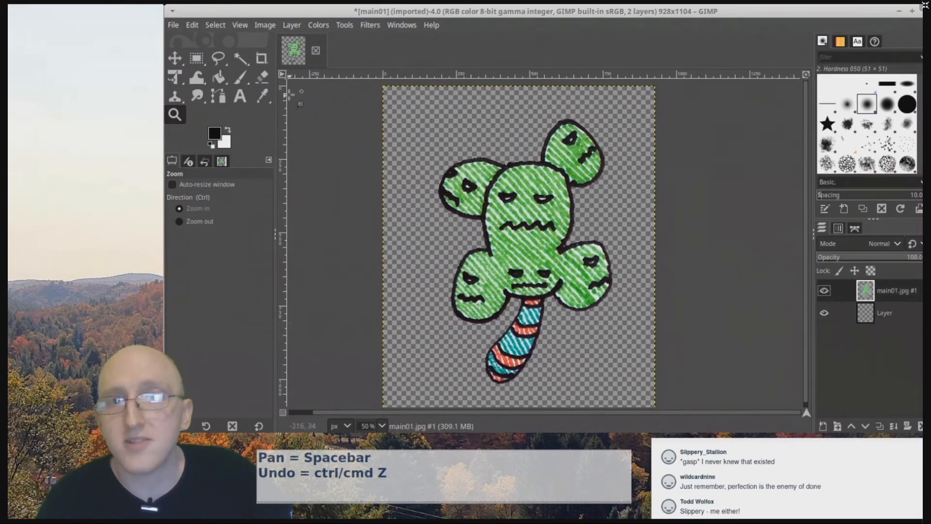
left_click(243, 61)
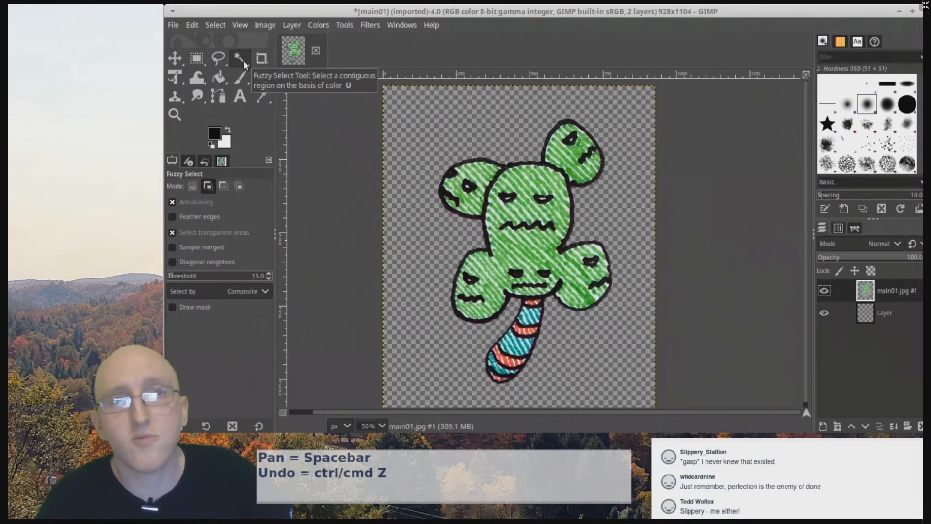
left_click(449, 127)
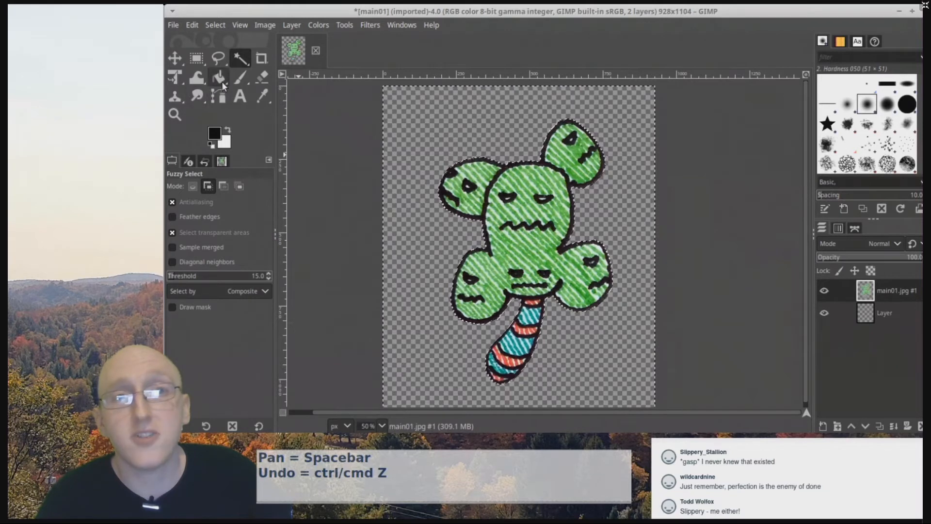
- Paint black test strokes across the selected background with the 51 px Paintbrush and undo them
left_click(241, 77)
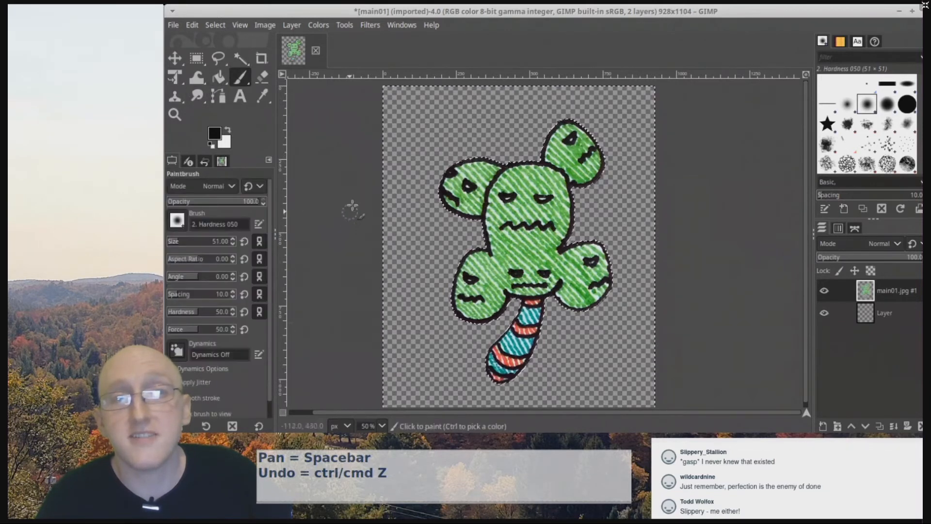
mouse_move(353, 201)
left_mouse_down()
mouse_move(621, 97)
mouse_move(585, 197)
mouse_move(294, 309)
mouse_move(641, 274)
mouse_move(659, 288)
mouse_move(359, 343)
mouse_move(744, 368)
left_mouse_up()
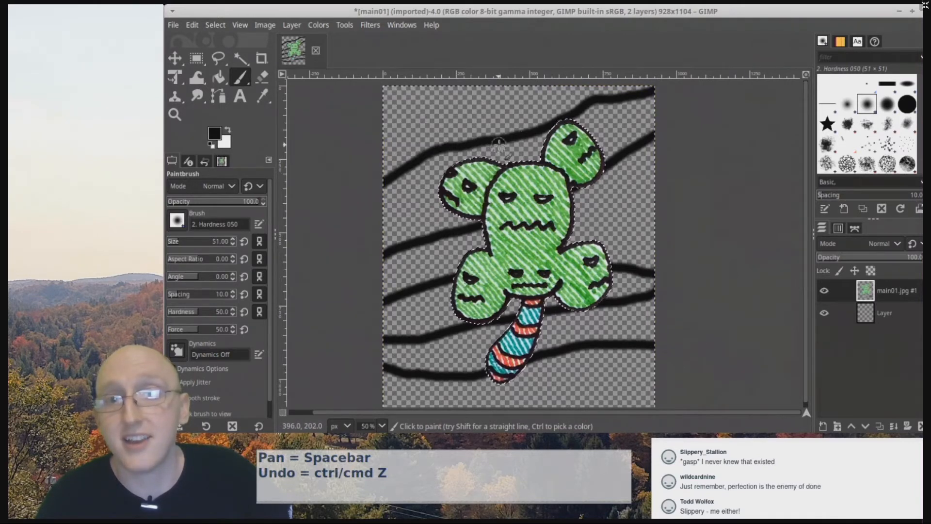
key("ctrl")
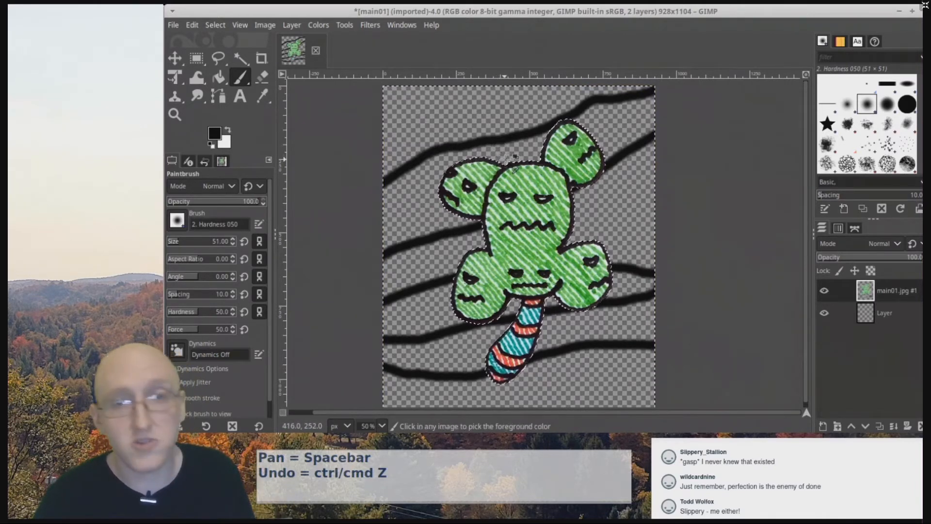
key("ctrl+z")
- Invert the selection so that it covers the creature instead of the background
left_click(209, 26)
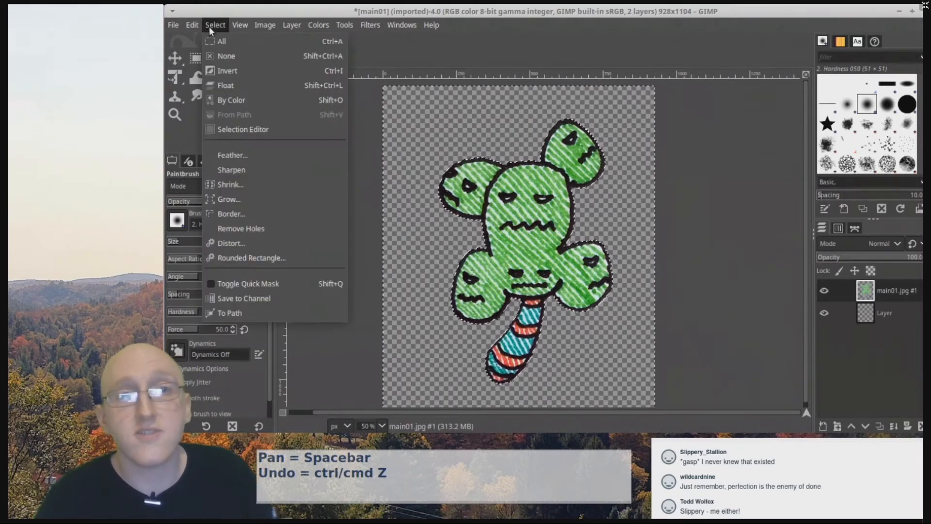
left_click(231, 71)
- Paint black test strokes across the selected creature with the Paintbrush and undo them
left_click_drag(431, 201, 625, 160)
left_click_drag(447, 310, 651, 282)
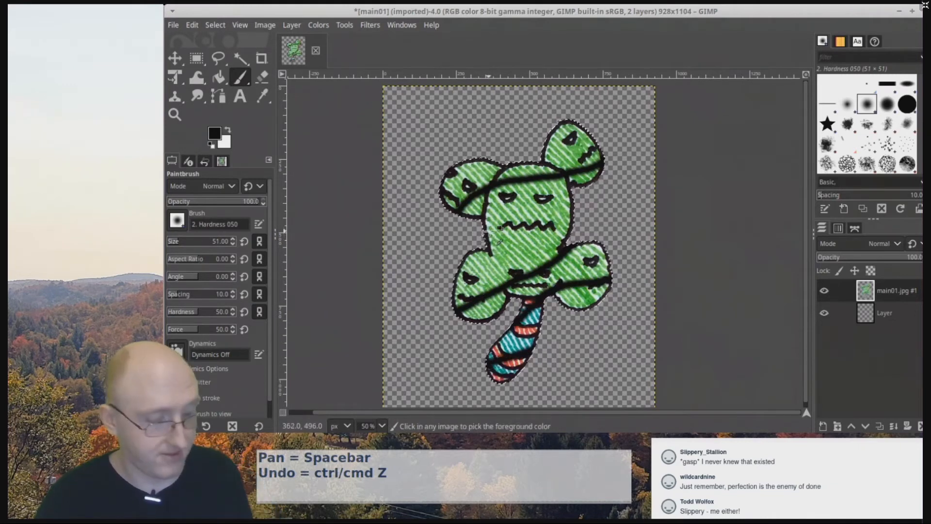
key("ctrl+z")
key("ctrl+z")
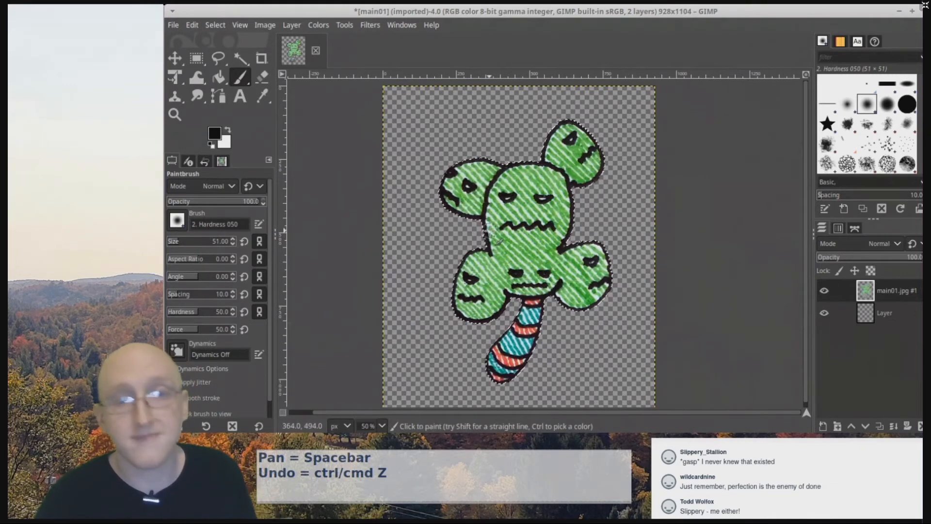
- Grow the creature selection by 14 px
left_click(221, 24)
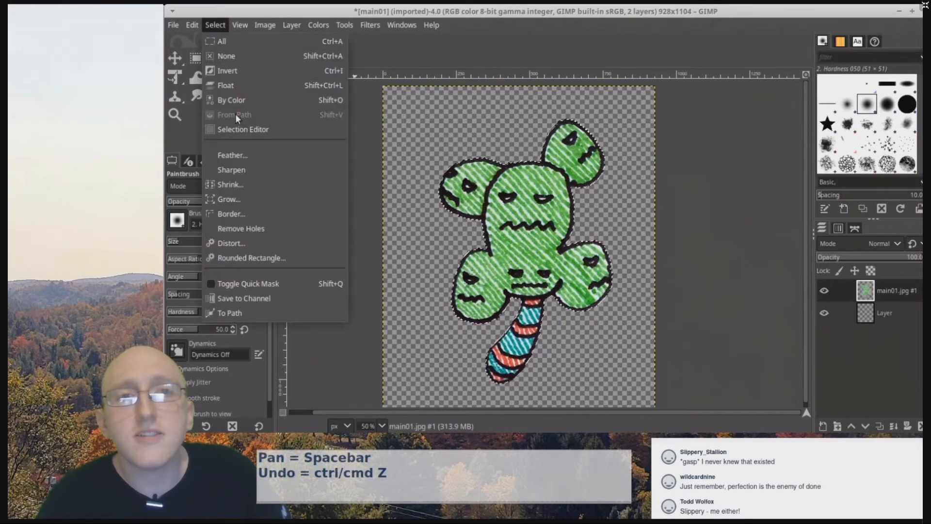
left_click(249, 199)
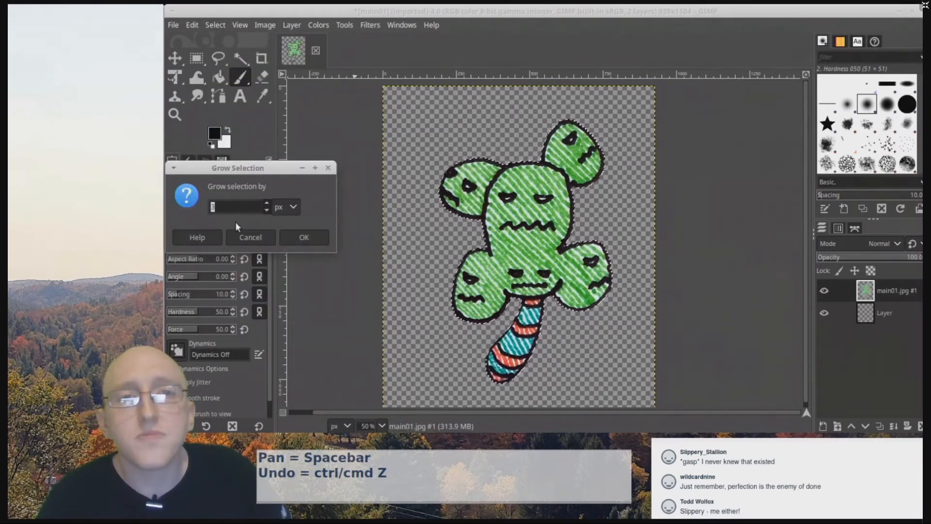
type("10")
left_click(267, 202)
left_click(267, 201)
left_click(266, 201)
left_click(266, 202)
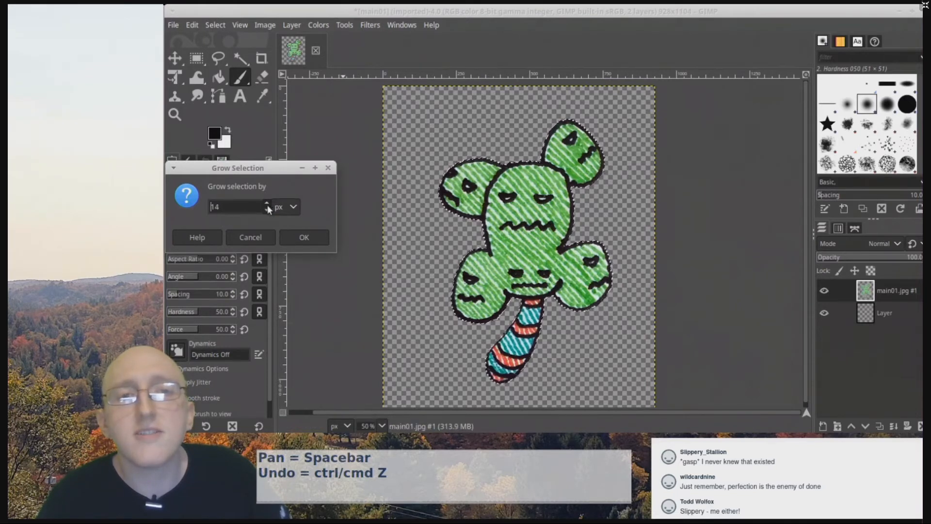
left_click(313, 234)
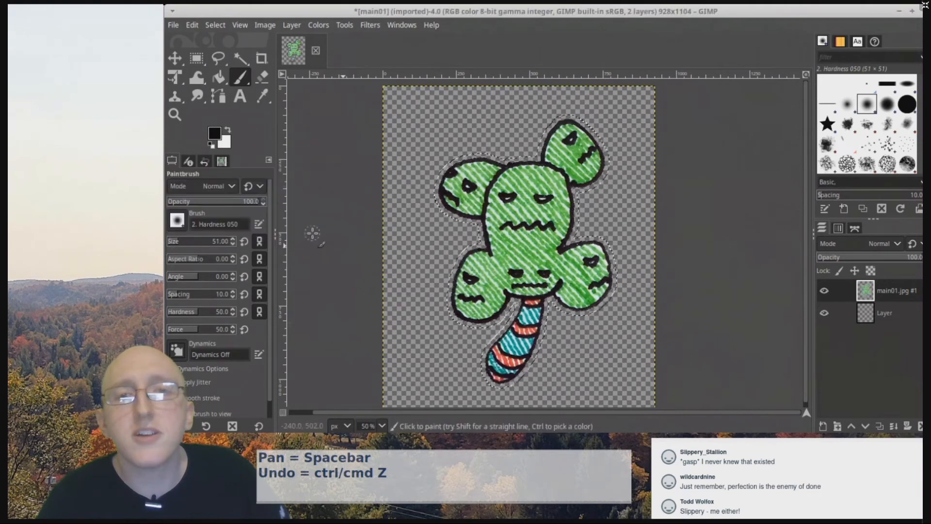
- Examine the gap between the grown selection and the creature's black outline around the upper heads
left_click(175, 115)
left_click(476, 160)
left_click(475, 160)
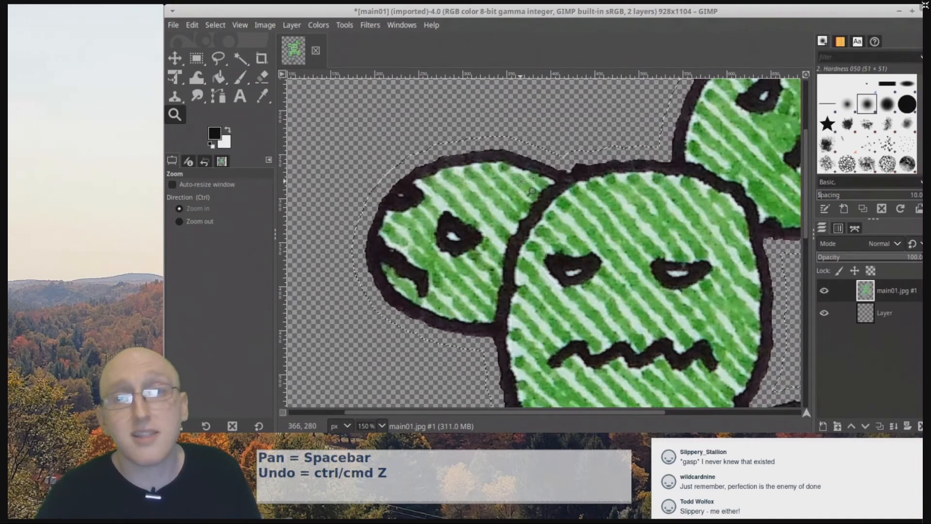
left_click(521, 204, "ctrl")
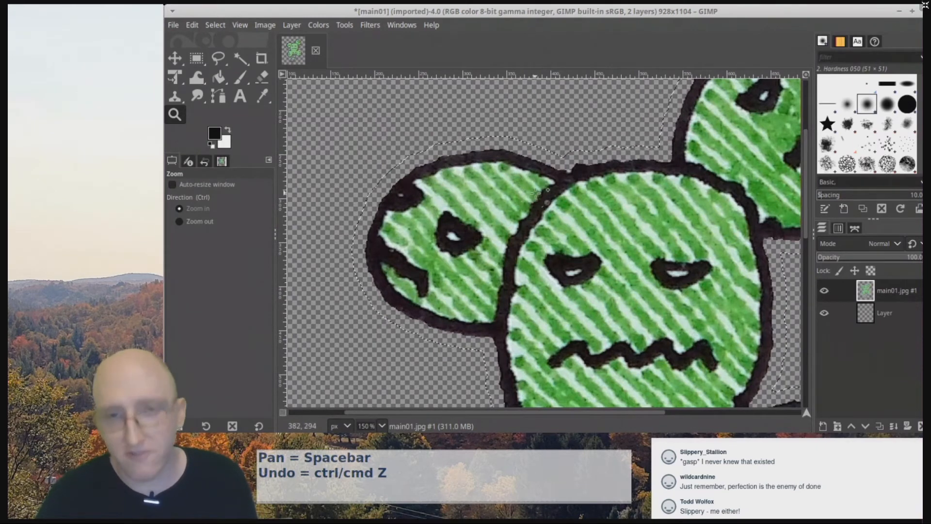
left_click(539, 255, "ctrl")
left_click(541, 254, "ctrl")
left_click(541, 254, "ctrl")
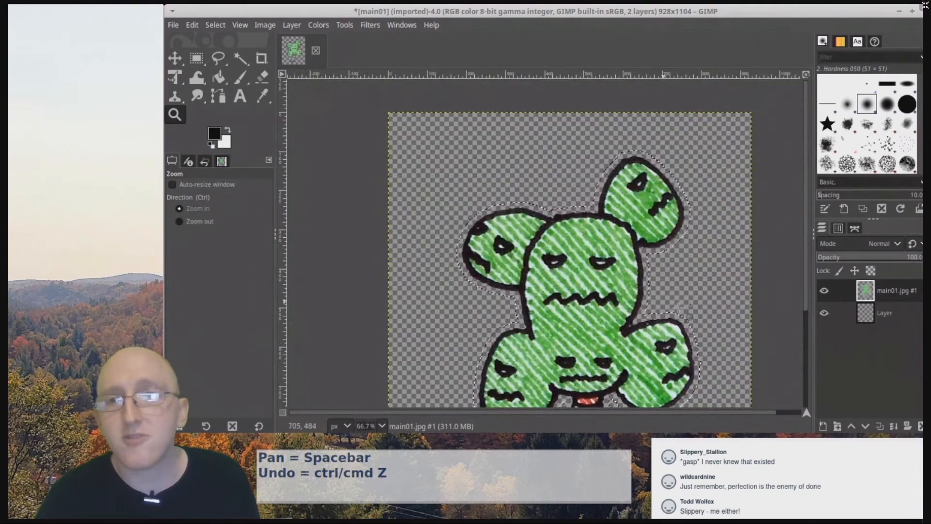
- Activate the empty layer beneath the creature and set the foreground colour to white (ffffff) for the Bucket Fill tool
left_click(879, 313)
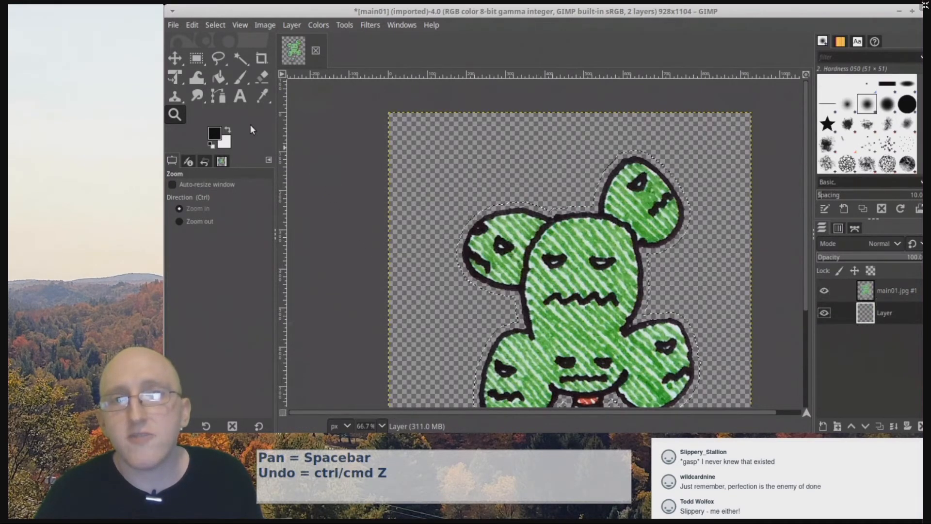
left_click(218, 78)
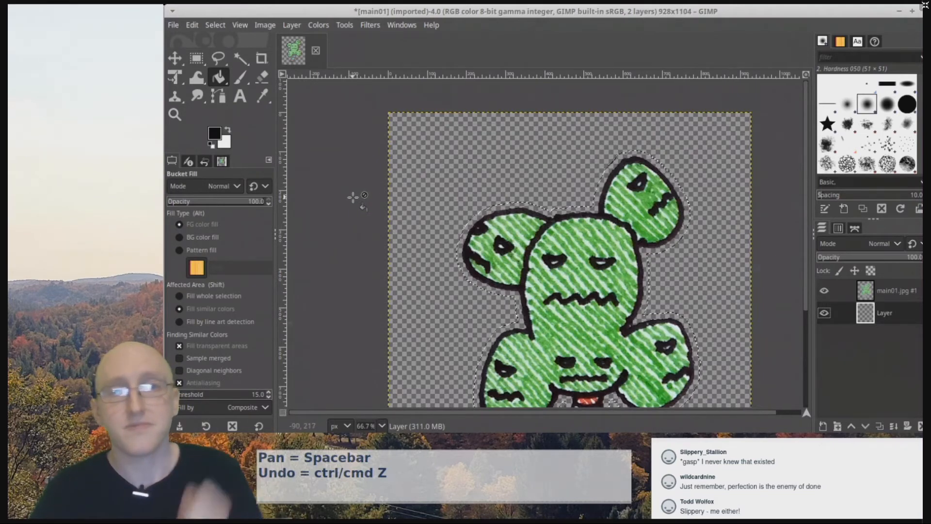
left_click(215, 132)
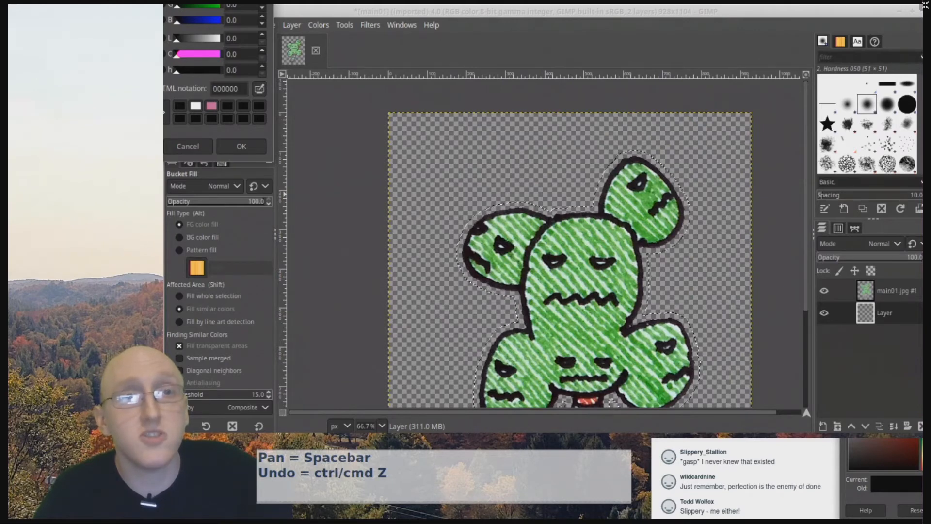
left_click(898, 395)
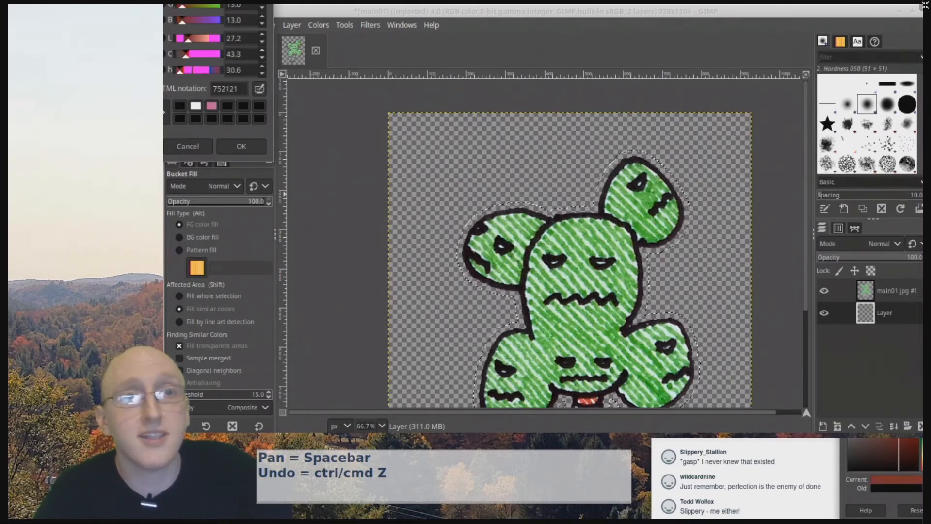
left_click_drag(899, 395, 847, 305)
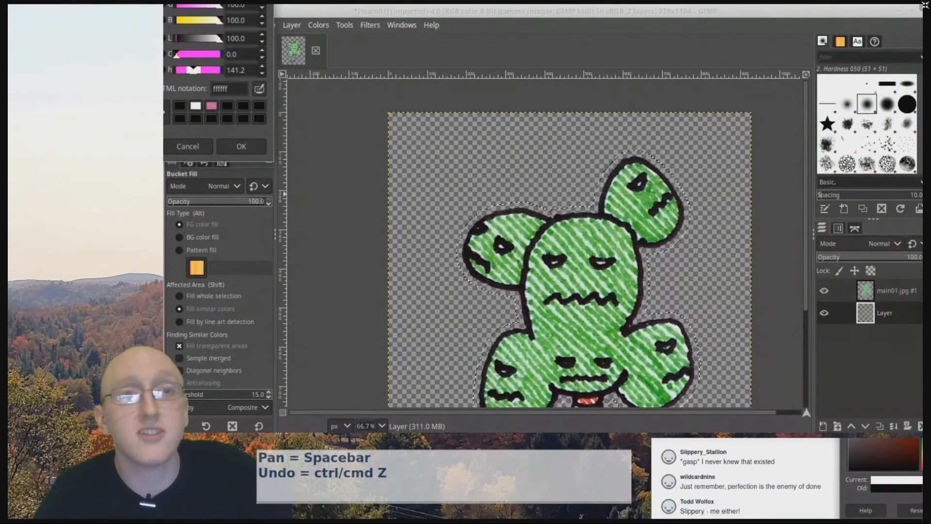
left_click(246, 151)
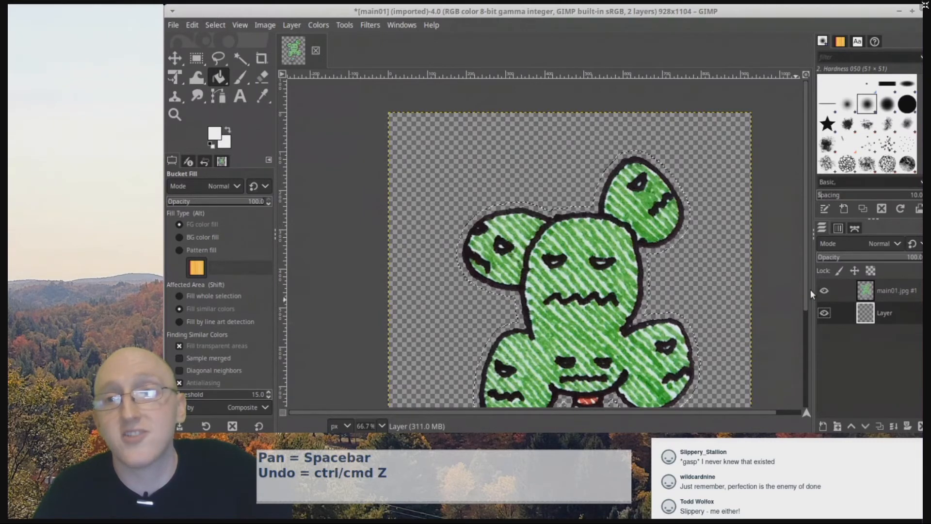
- Fill the grown selection with white on the lower layer, hiding the main01.jpg #1 layer during the fill and showing it again
left_click(823, 290)
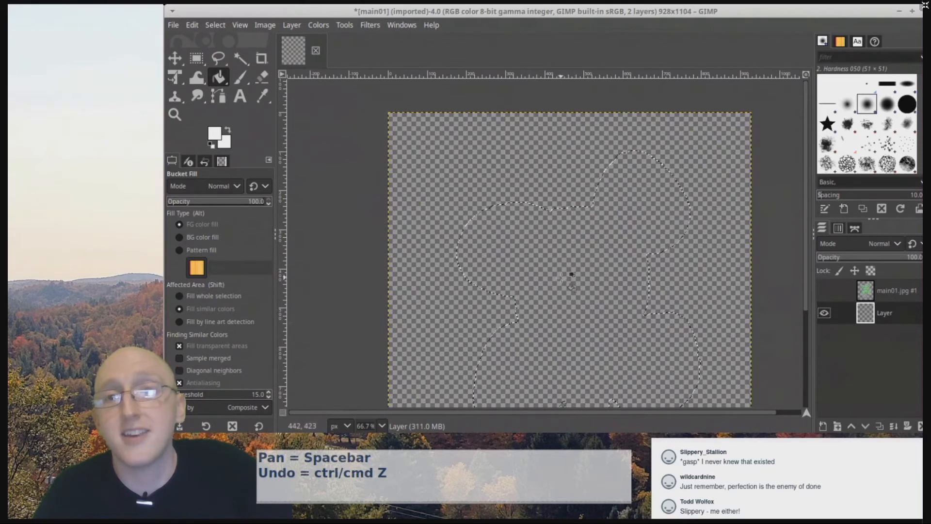
left_click(578, 257)
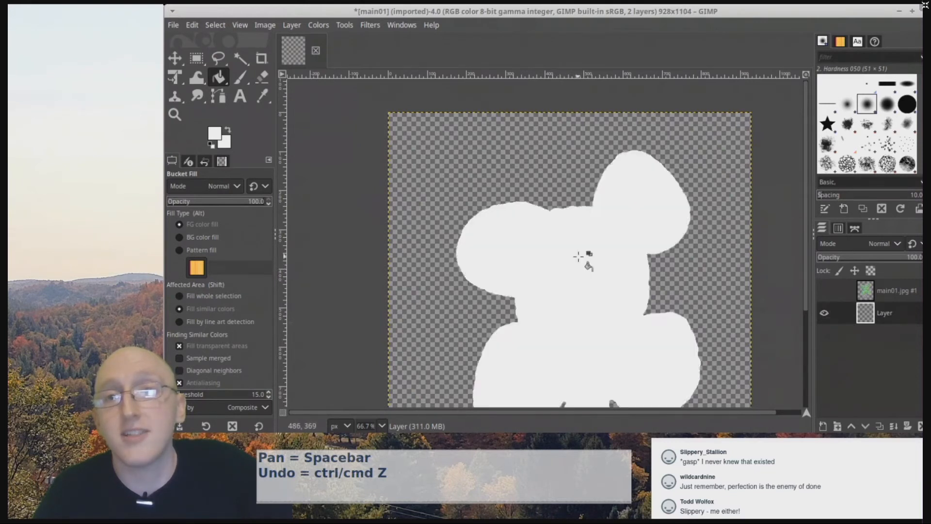
left_click(826, 290)
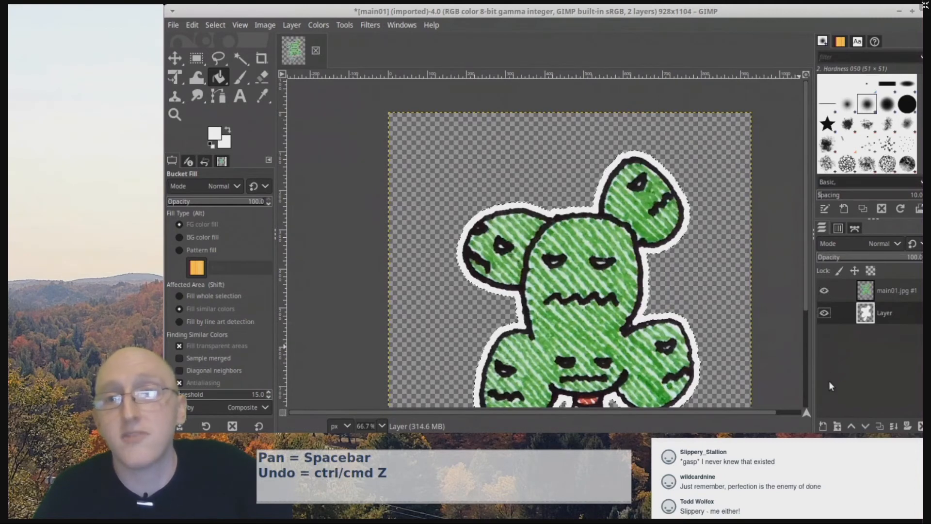
left_click_drag(804, 289, 802, 309)
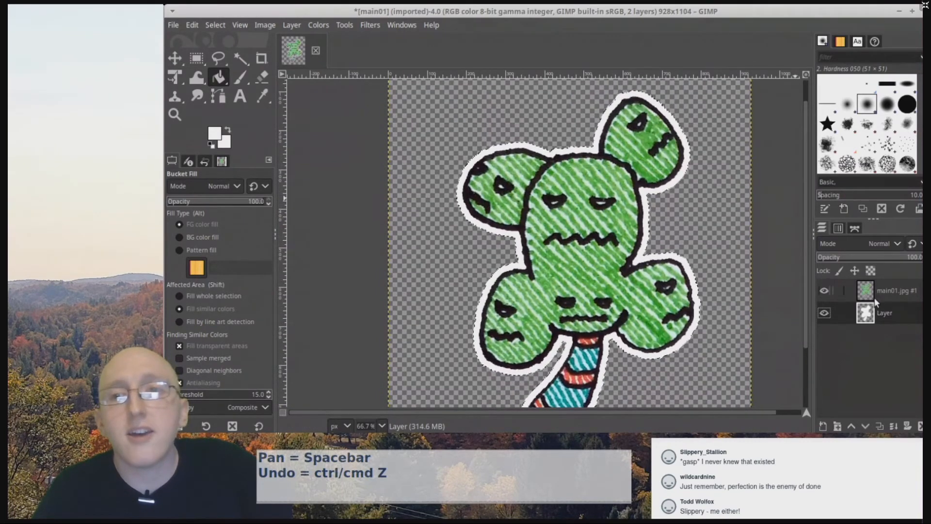
- Create another new layer with the default settings and place it beneath the white-filled layer
left_click(823, 428)
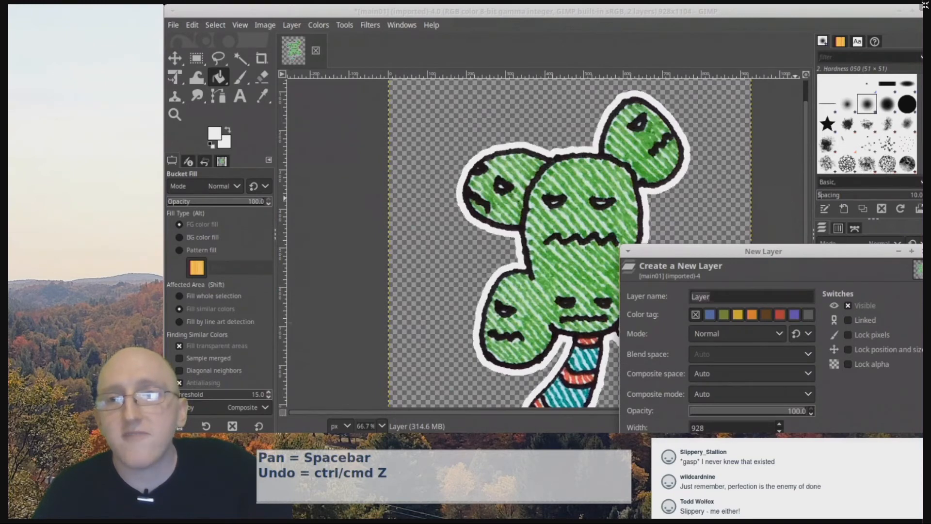
key("Return")
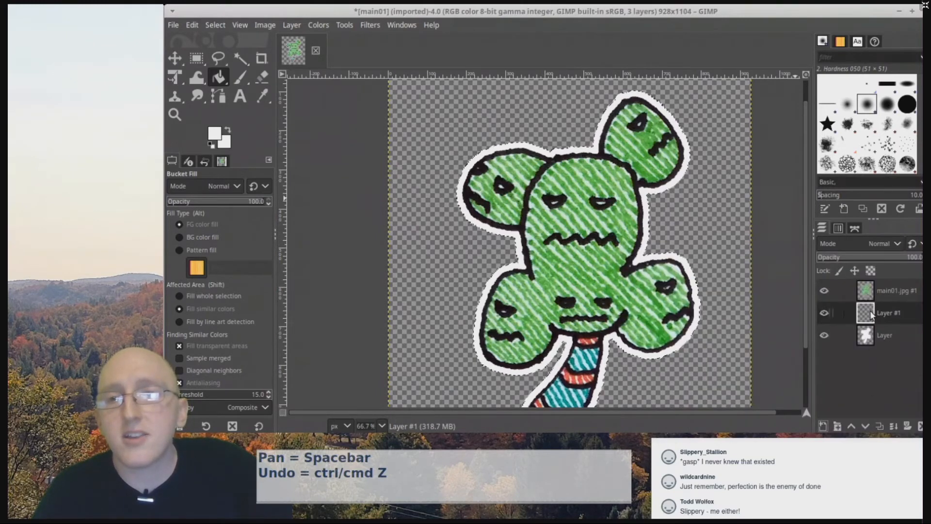
left_click_drag(870, 313, 872, 351)
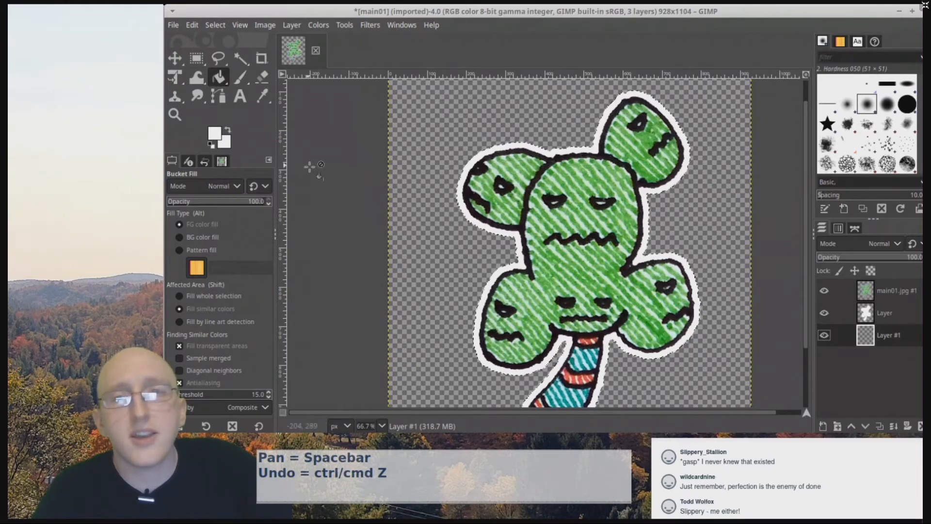
- Hide the creature and white layers and fill the selection on the new bottom layer with black (000000)
left_click(823, 291)
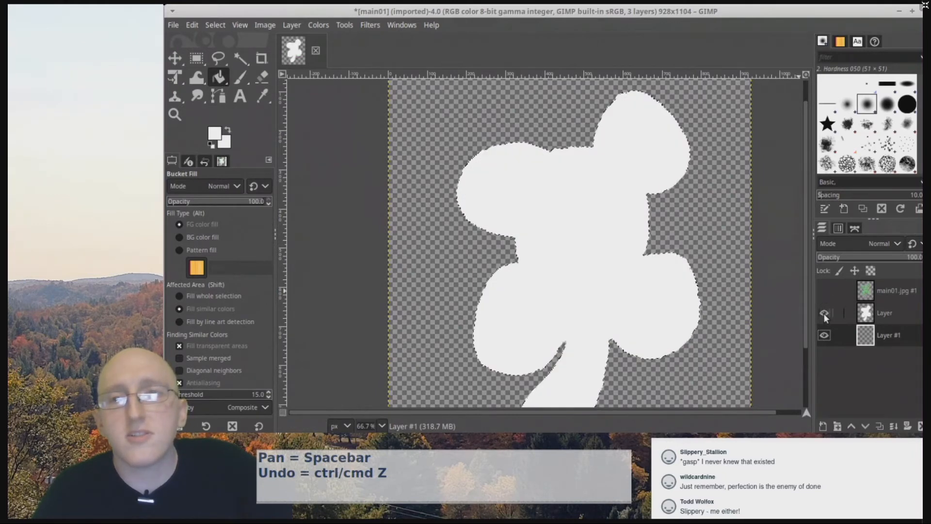
left_click(823, 314)
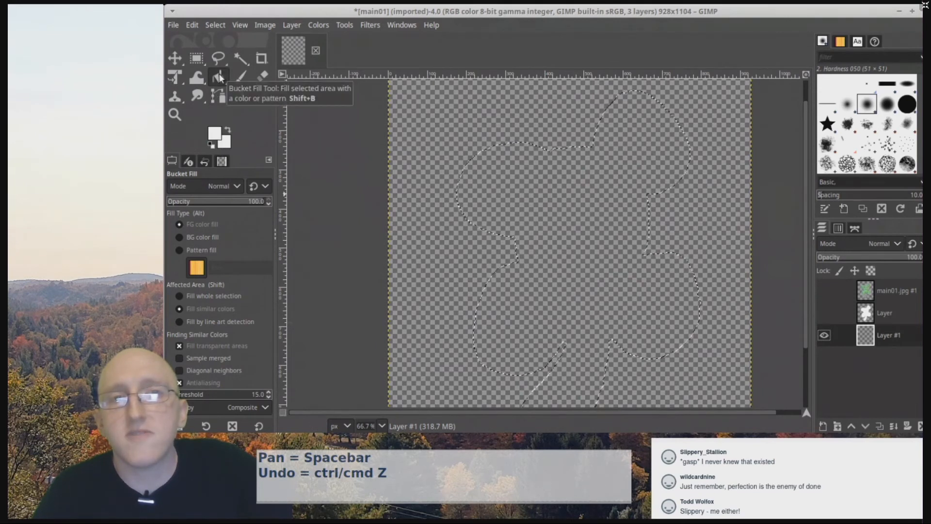
left_click(215, 138)
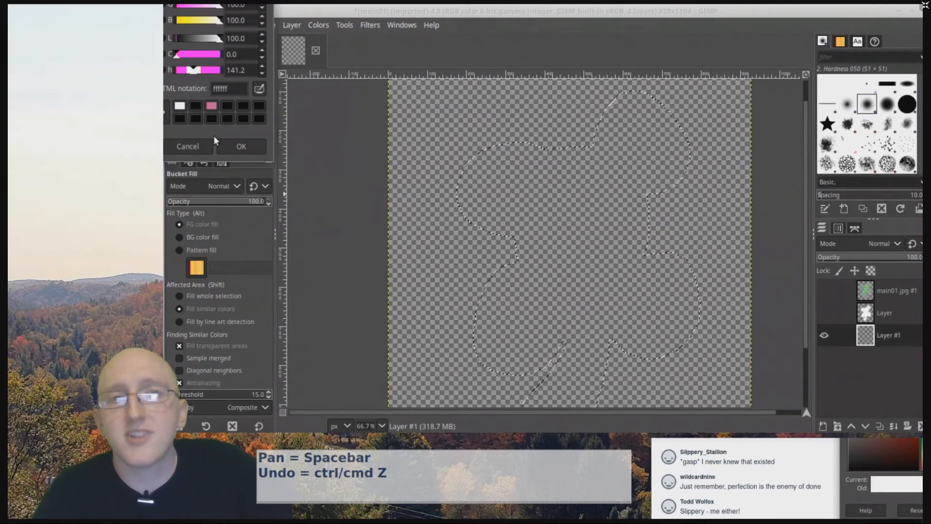
left_click_drag(856, 440, 848, 469)
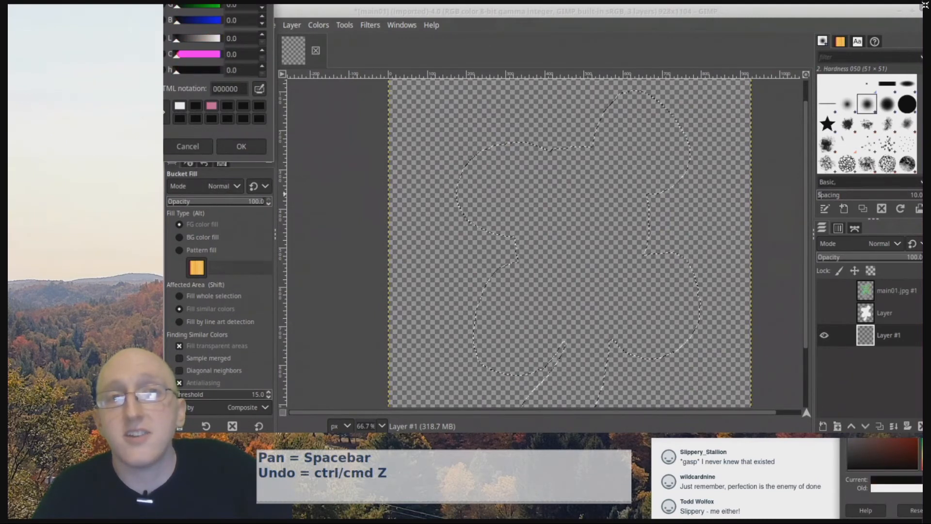
left_click(260, 146)
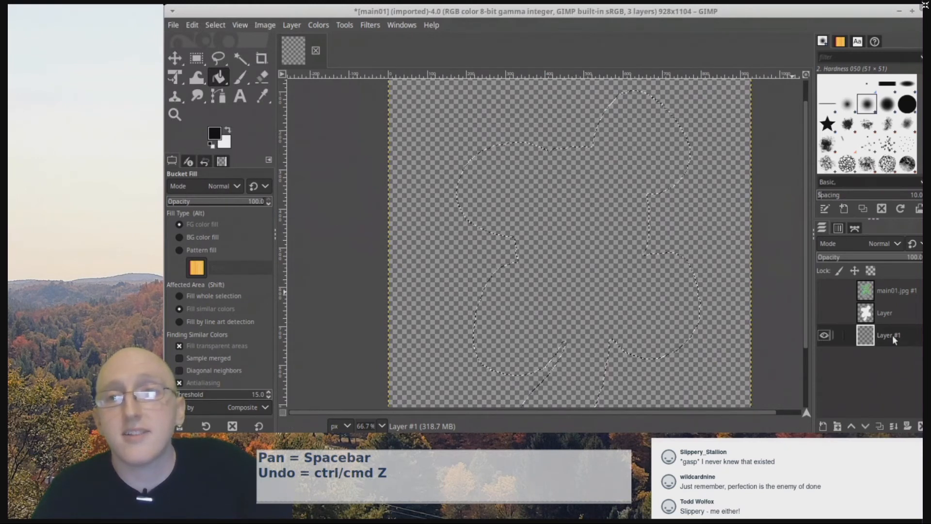
left_click(587, 208)
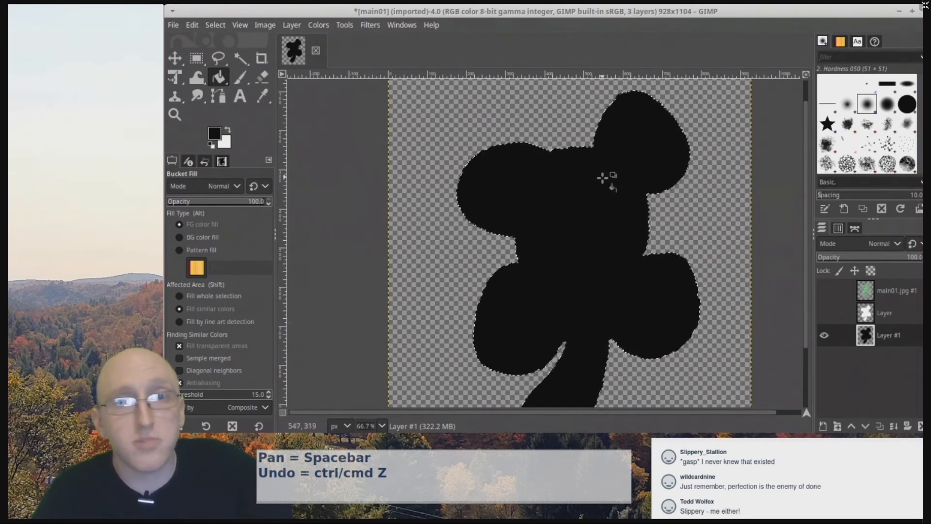
- Clear the selection and apply a Gaussian Blur of size 28.65 on both axes to the black bottom layer
left_click(215, 27)
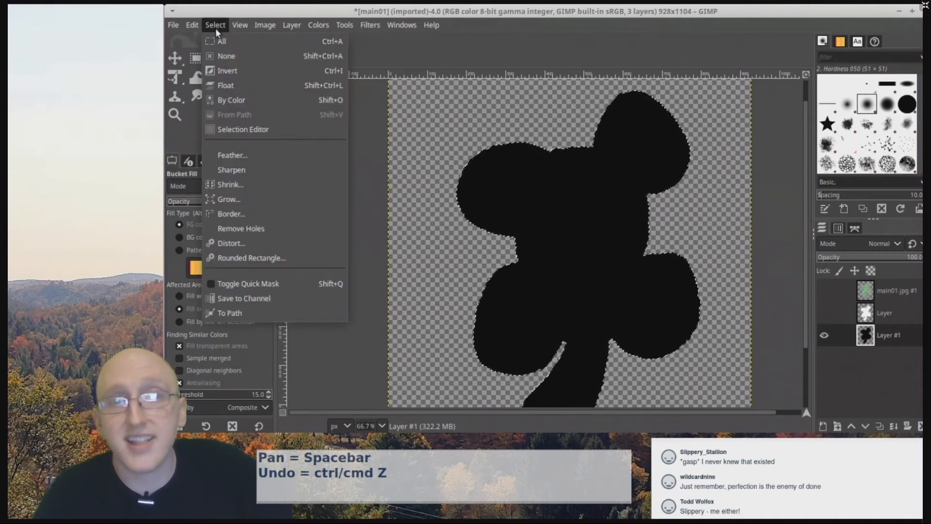
left_click(226, 57)
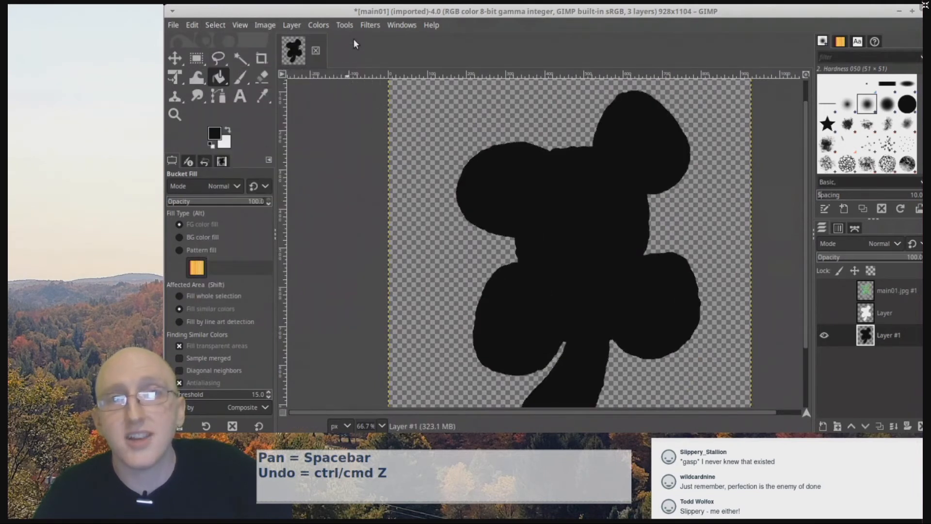
left_click(367, 26)
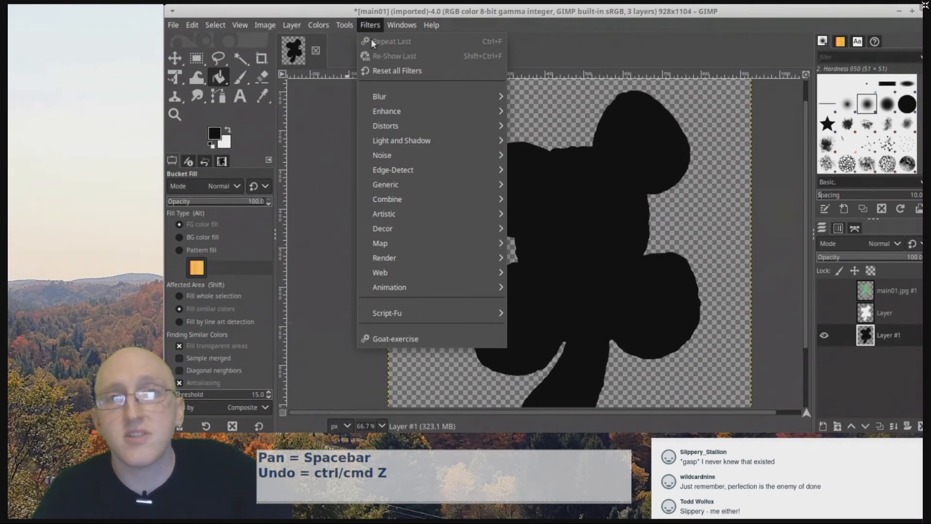
mouse_move(388, 96)
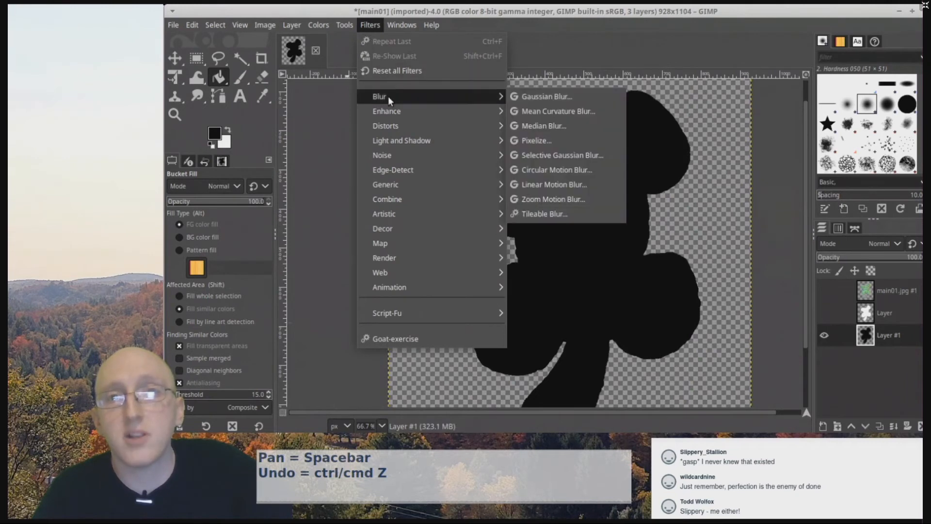
left_click(545, 97)
left_click_drag(552, 66, 303, 140)
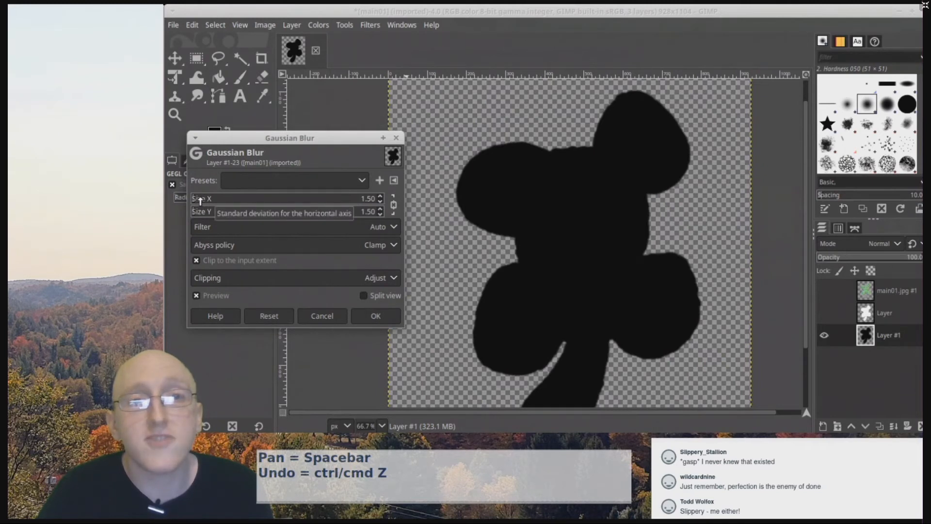
left_click_drag(203, 200, 243, 200)
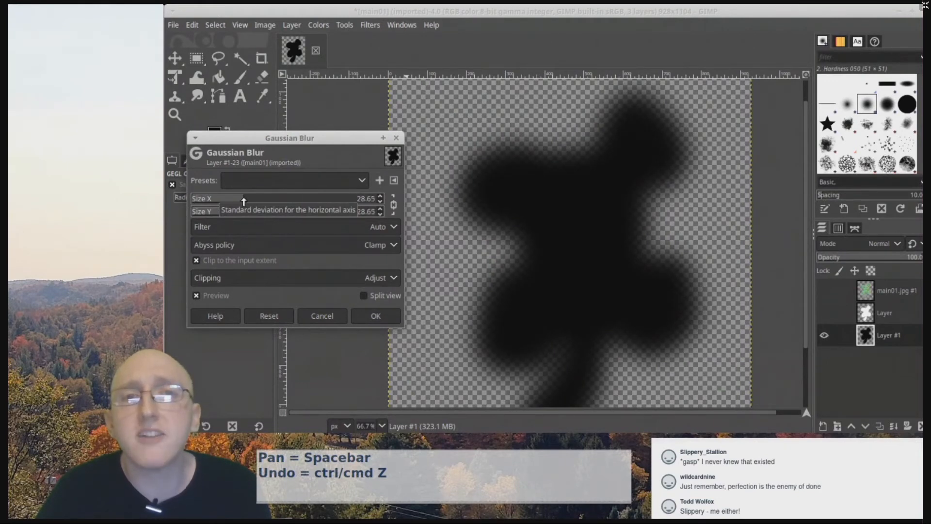
left_click(365, 315)
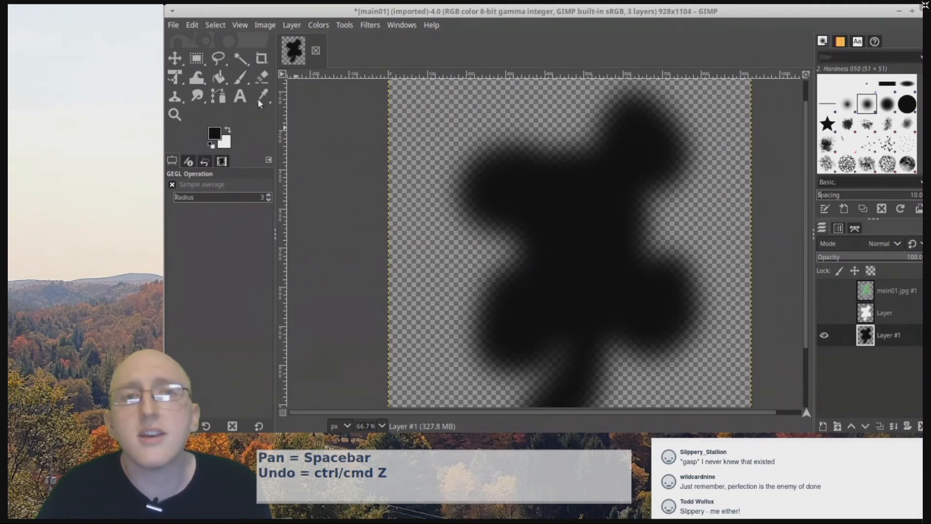
- Move the blurred black layer slightly down and left as a shadow, and show the white and creature layers again
left_click(178, 57)
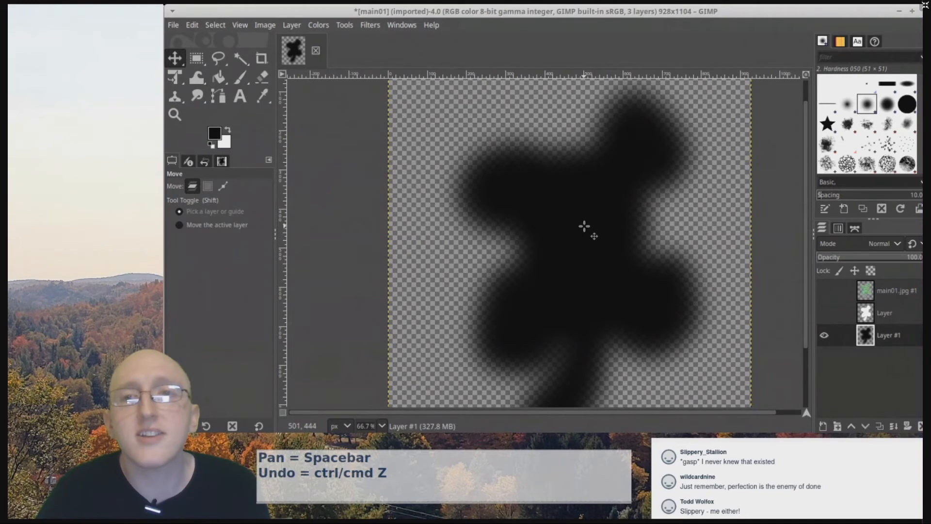
left_click_drag(584, 226, 567, 257)
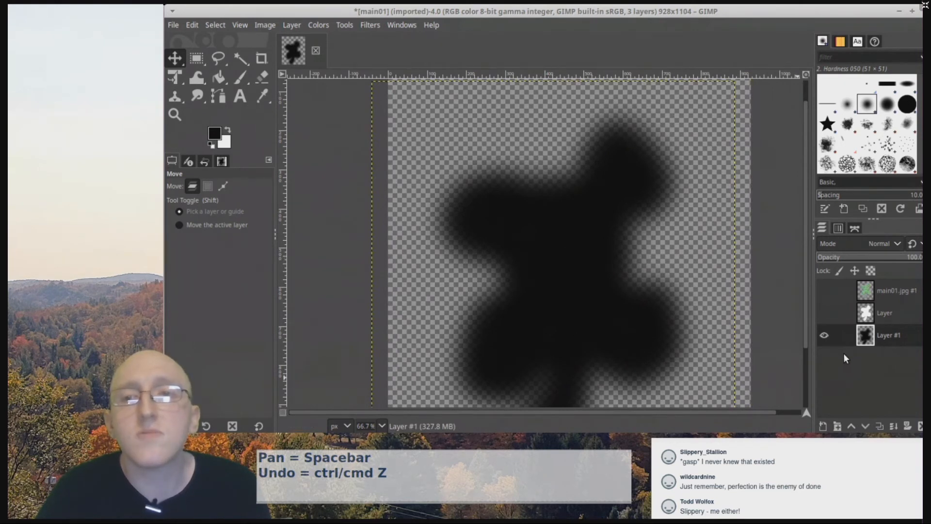
left_click(823, 314)
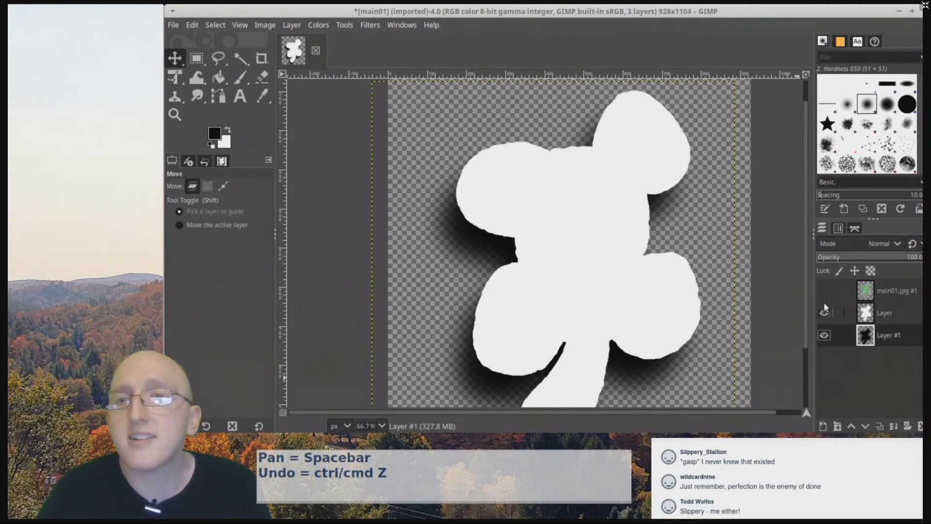
left_click(824, 291)
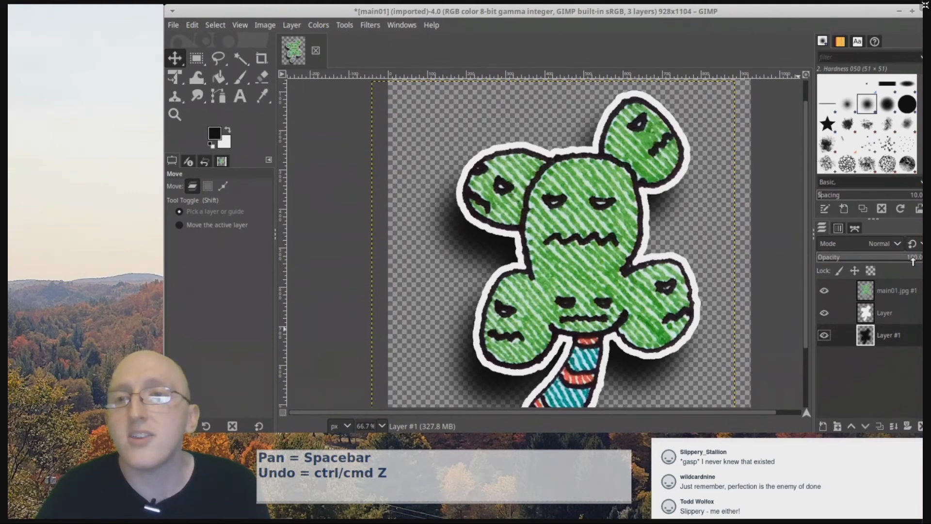
- Lower the opacity of the blurred shadow layer to about 61
left_click_drag(912, 262, 883, 265)
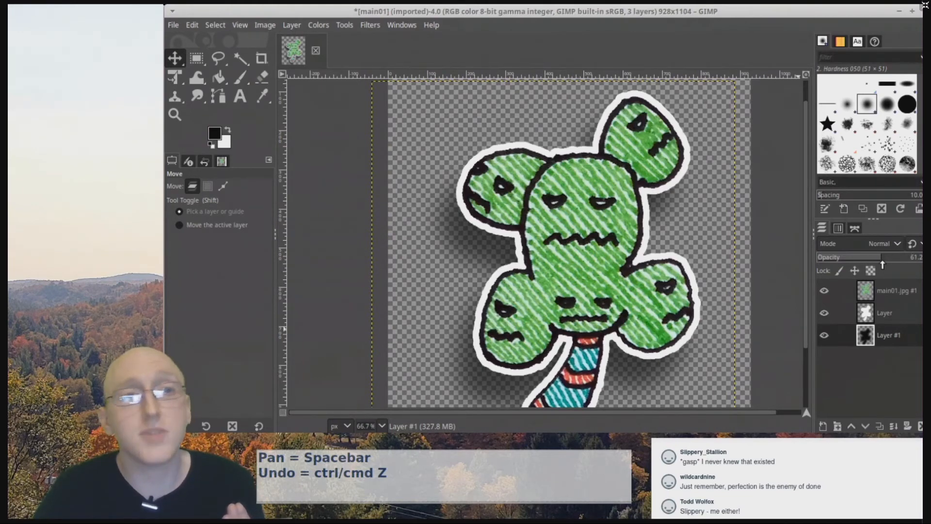
scroll(698, 315, "down", 3)
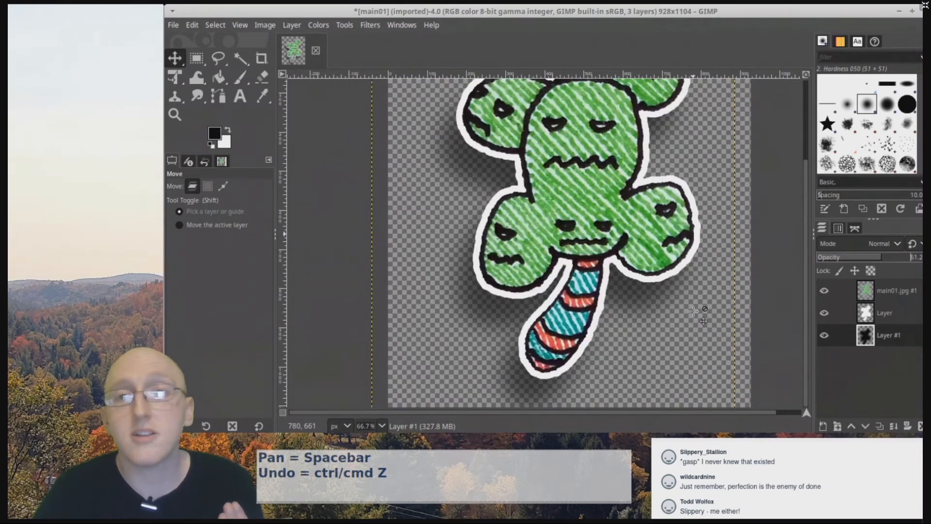
scroll(703, 315, "up", 3)
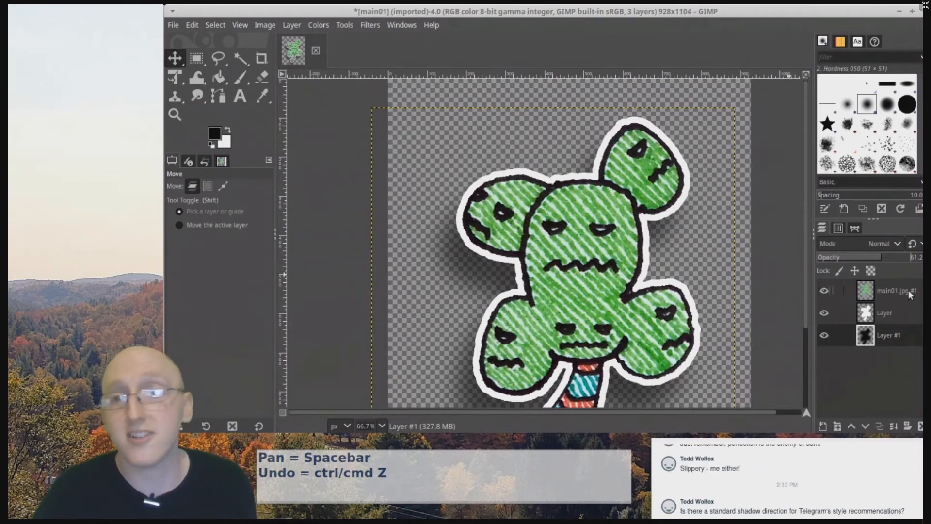
- Move the three linked layers together slightly upward on the canvas, and make the shadow layer active
left_click(873, 296)
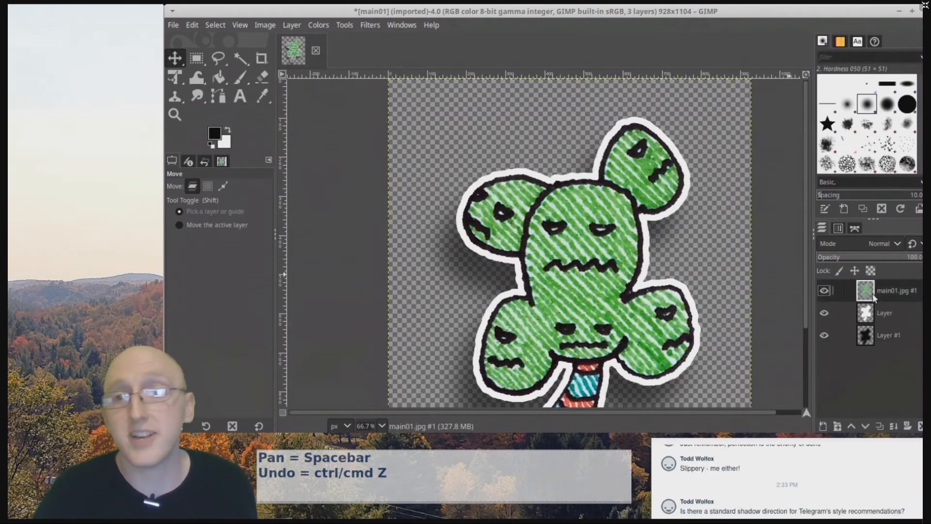
left_click(174, 114)
left_click(557, 239, "ctrl")
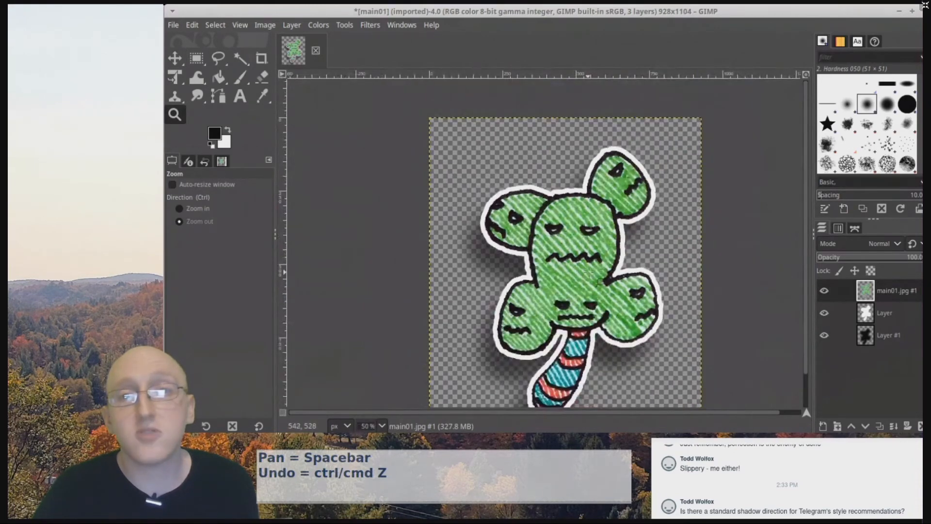
scroll(587, 268, "down", 2)
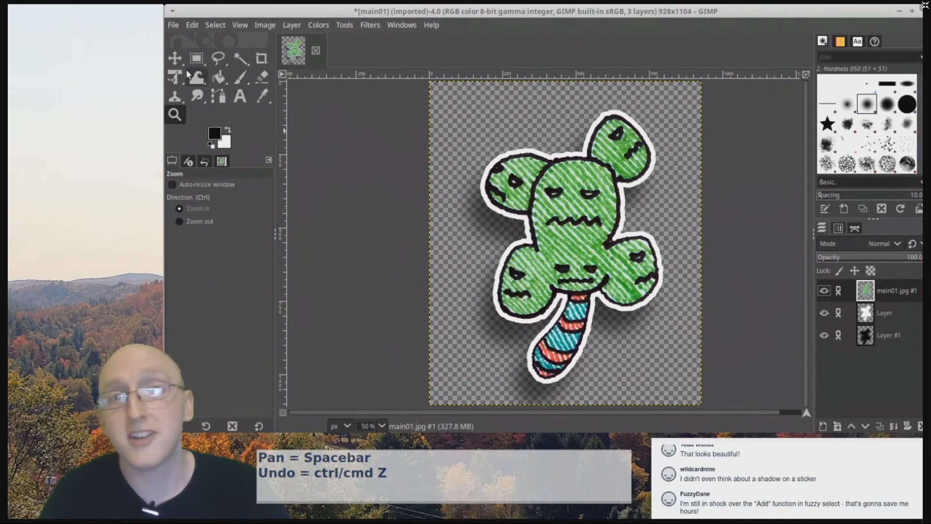
left_click(175, 58)
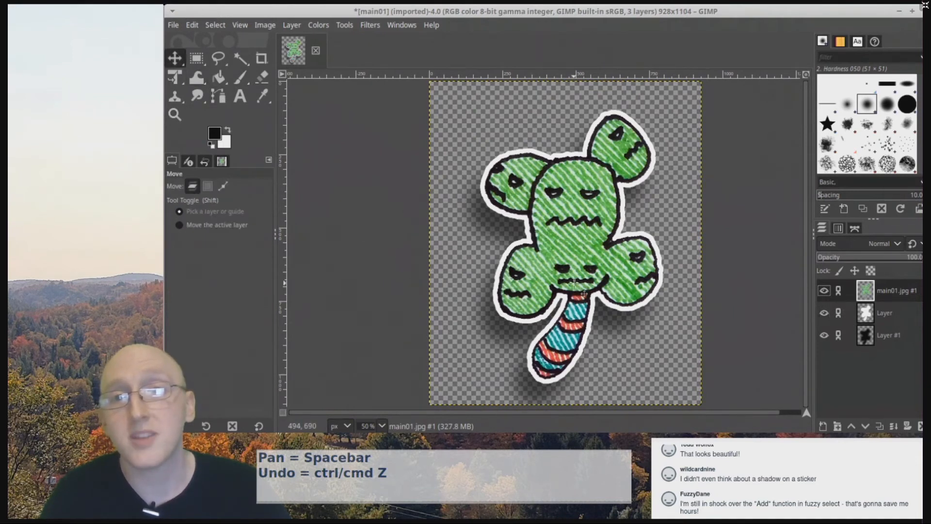
left_click_drag(577, 270, 578, 250)
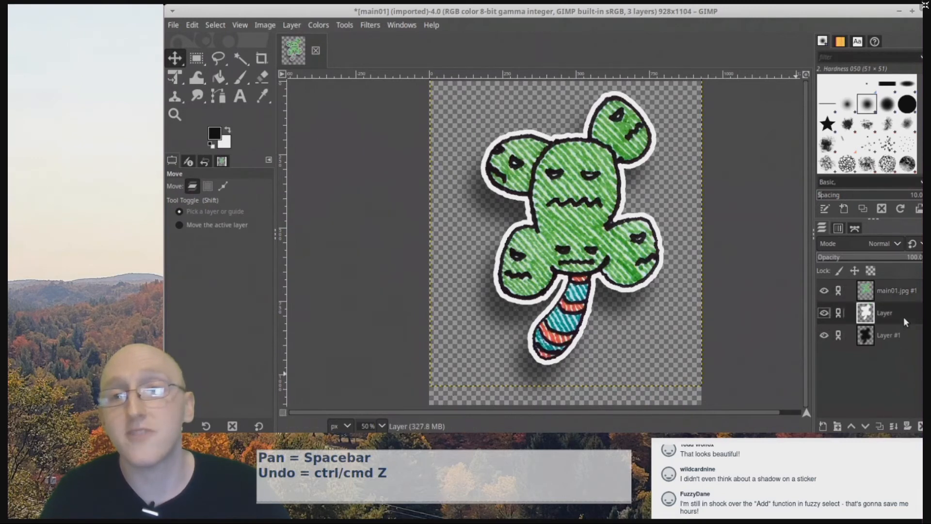
left_click(892, 338)
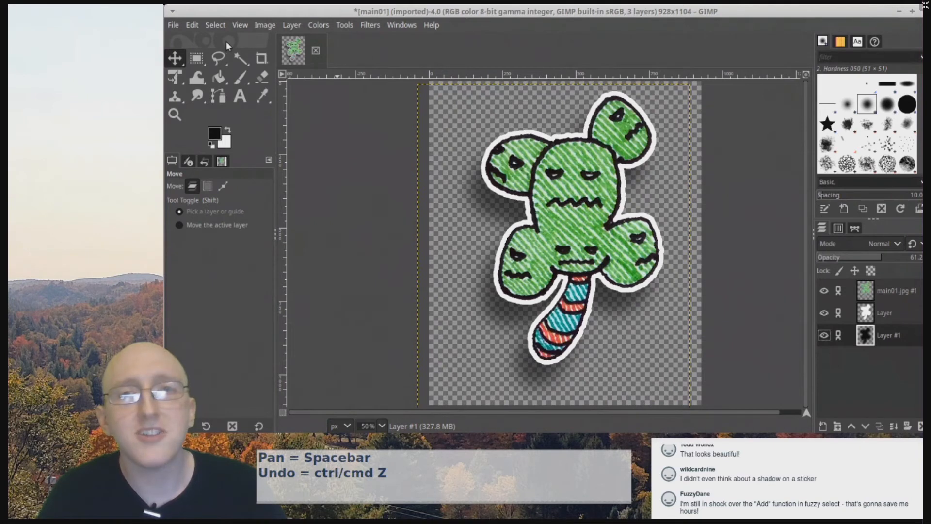
- Save the layered image as main01.xcf in the images01 folder
left_click(172, 25)
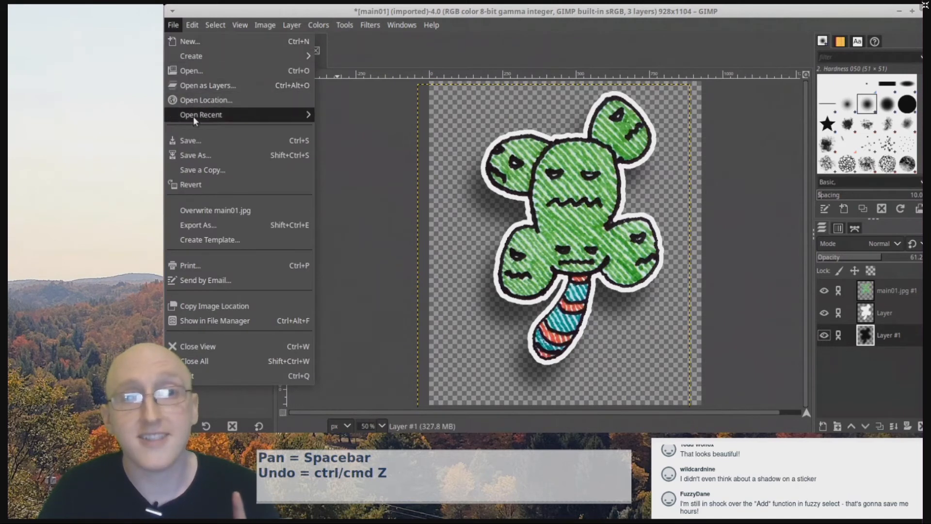
left_click(198, 153)
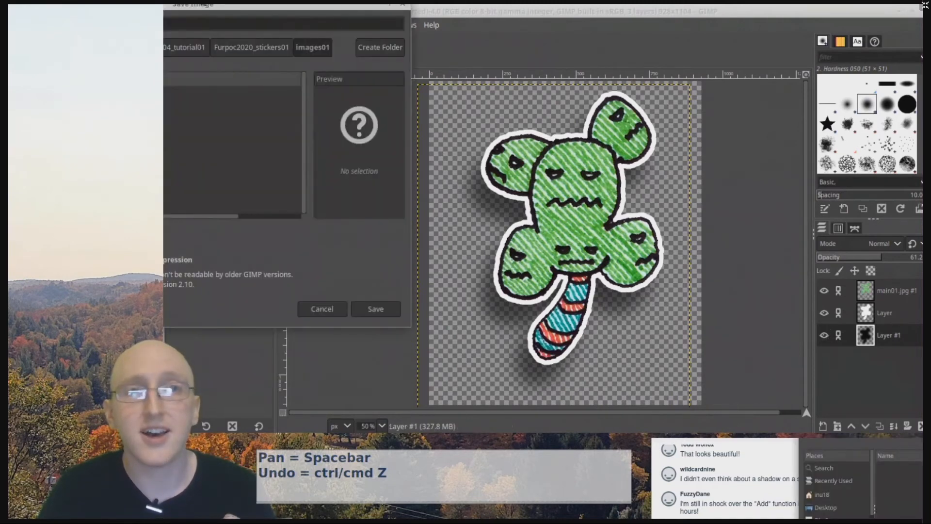
left_click_drag(201, 6, 426, 75)
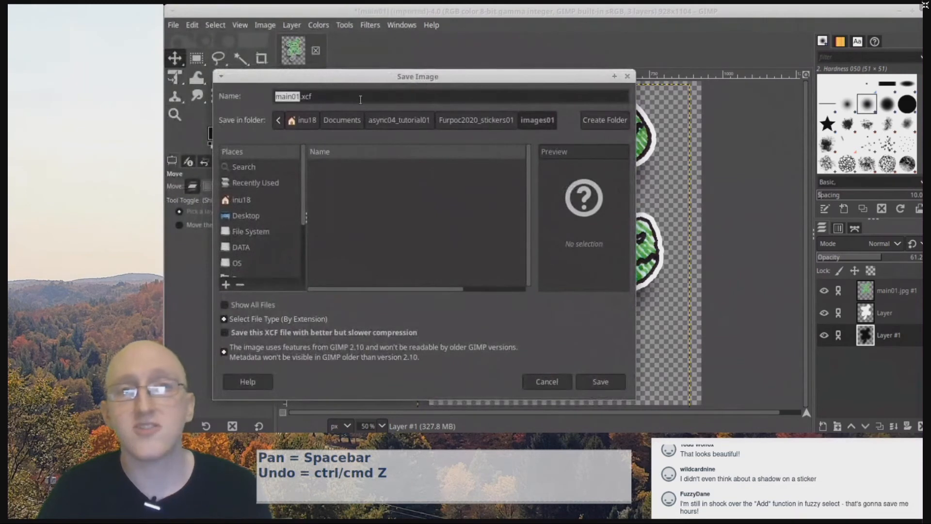
left_click(335, 97)
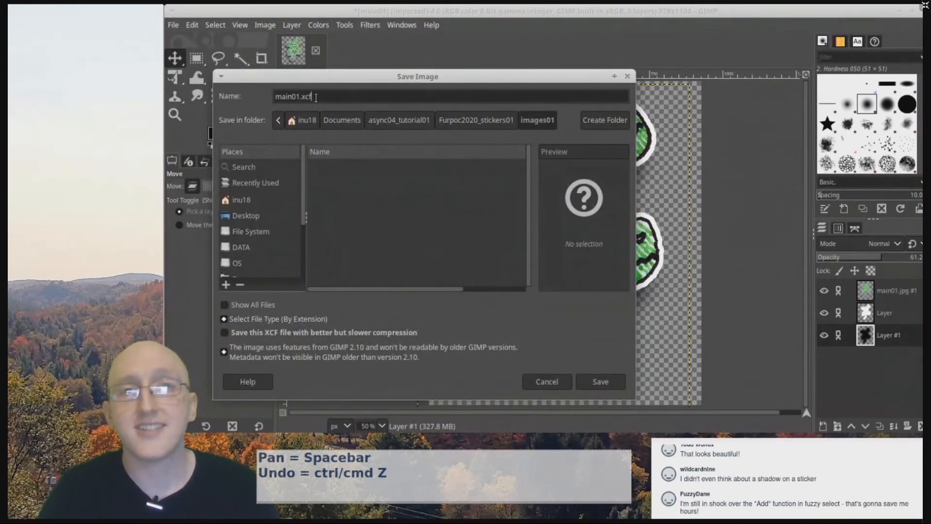
left_click(602, 383)
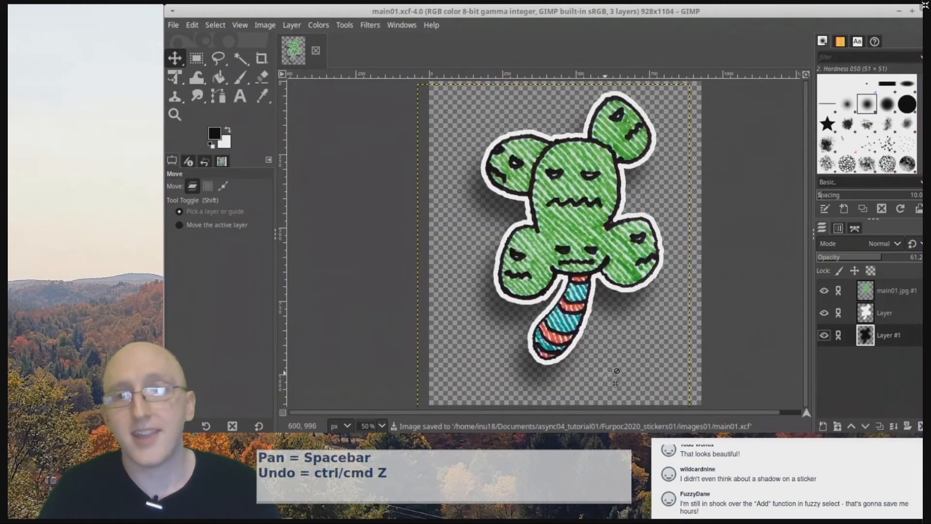
- Hide and show the creature, white and shadow layers in turn to inspect what each one contributes
left_click(825, 291)
left_click(824, 314)
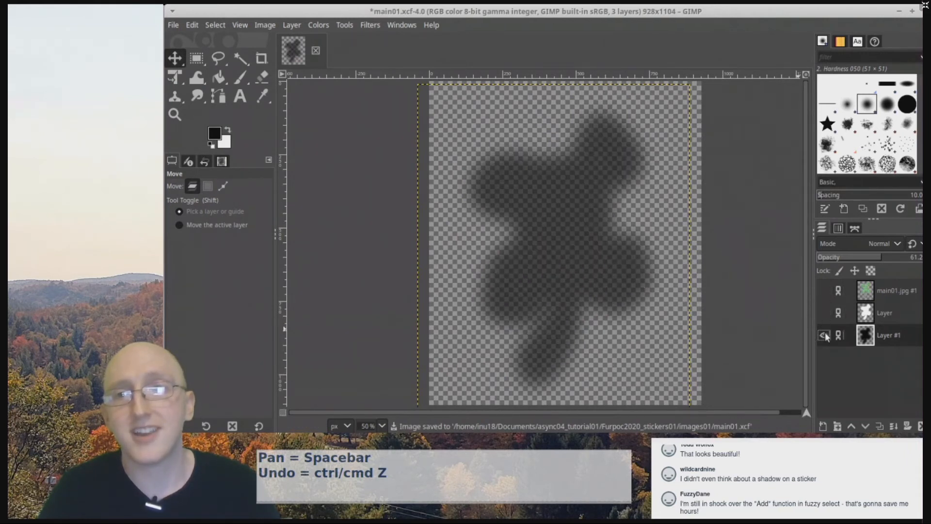
left_click(824, 335)
left_click(824, 314)
left_click(824, 334)
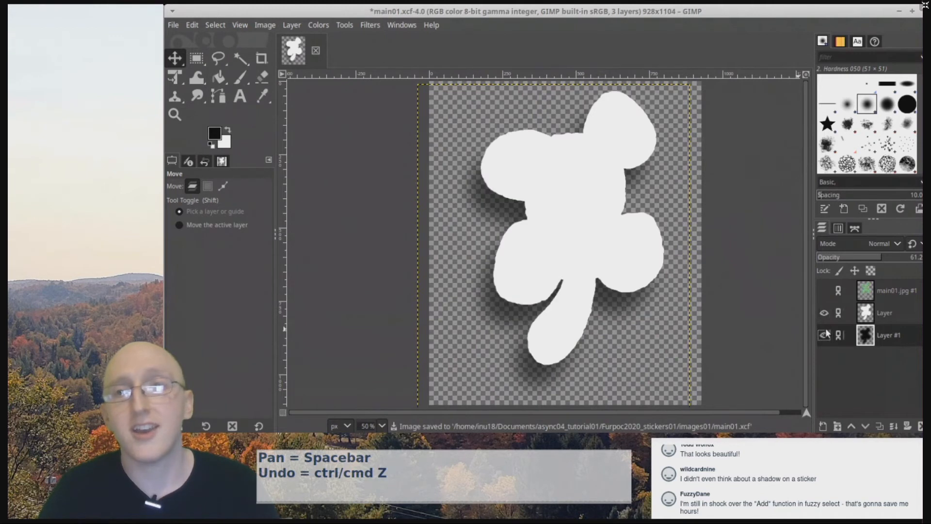
left_click(825, 290)
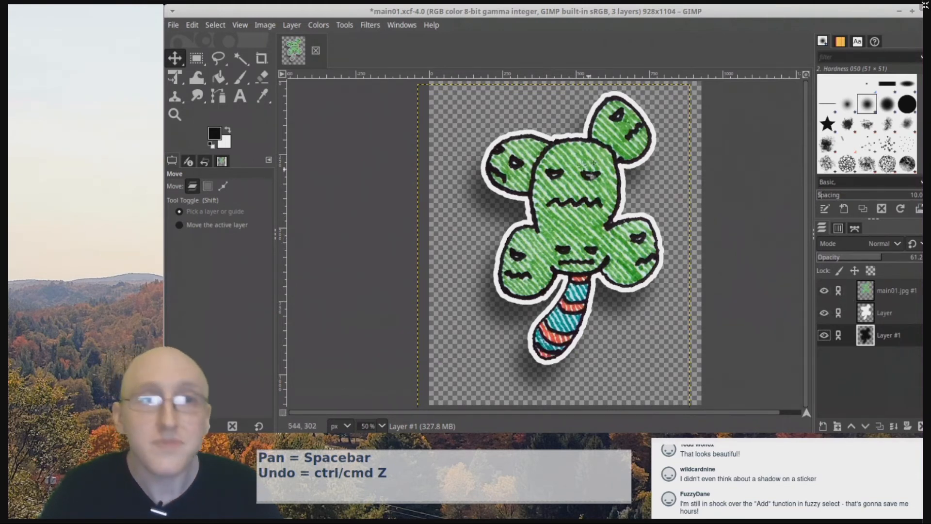
- Switch to the on-screen text note and add the line "Telegram size 512x512" beneath the undo hint
left_click(433, 474)
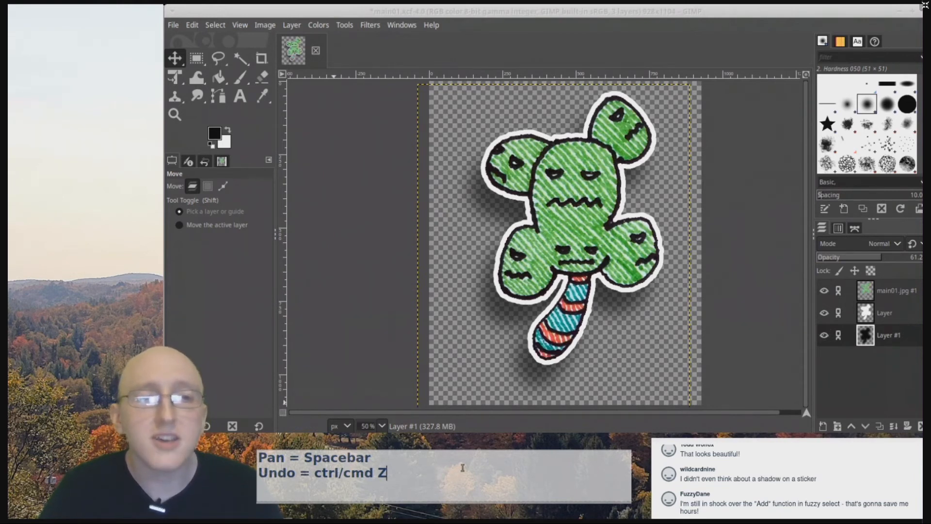
key("Return")
type("T")
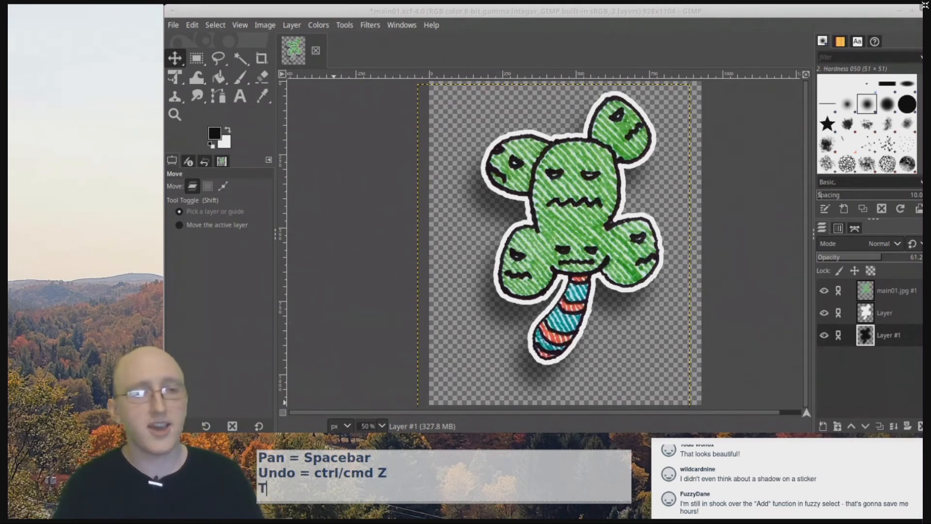
type("ele")
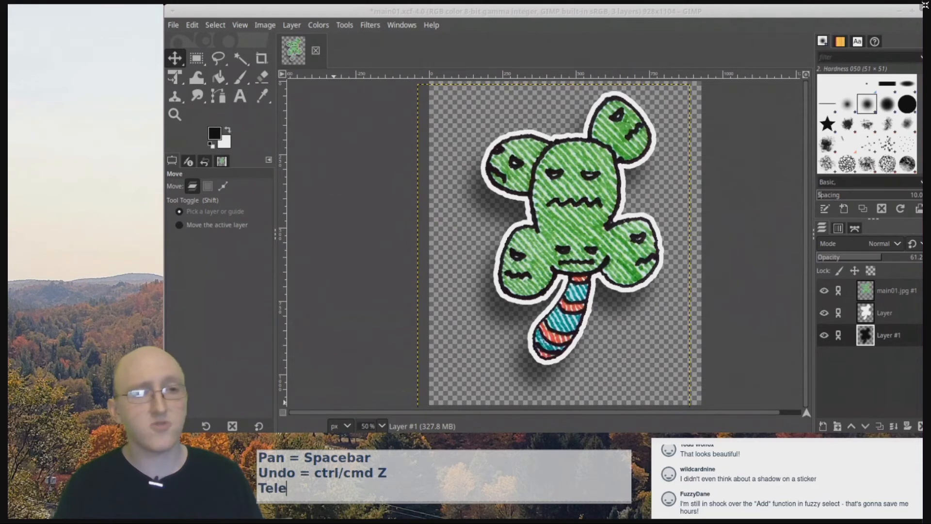
type("gram ")
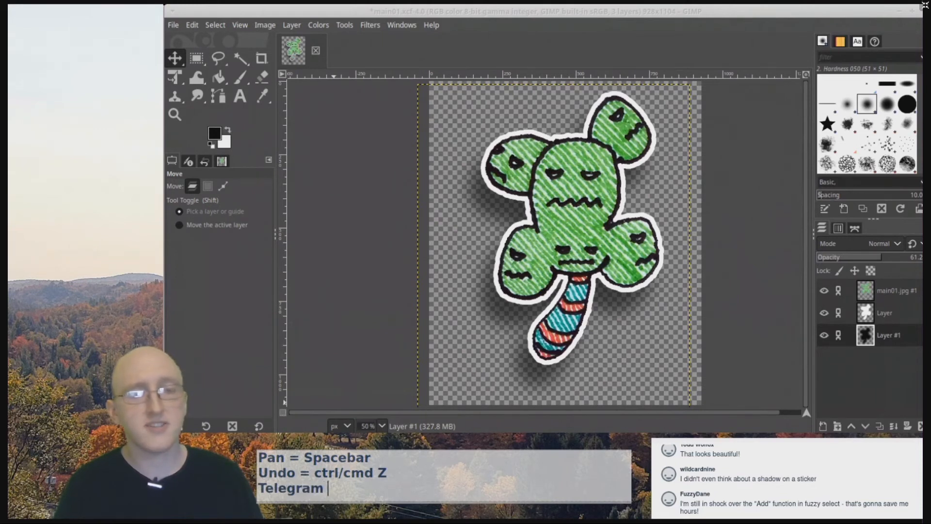
type("size ")
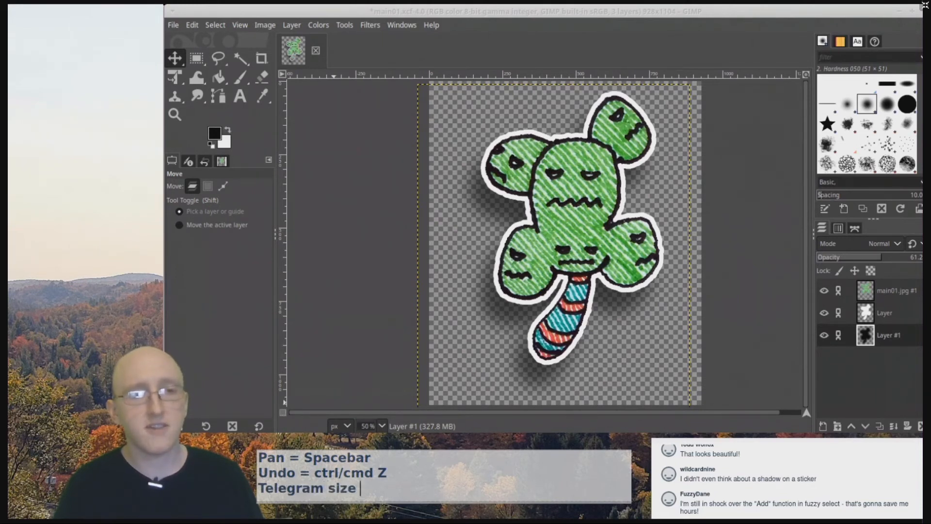
type("512")
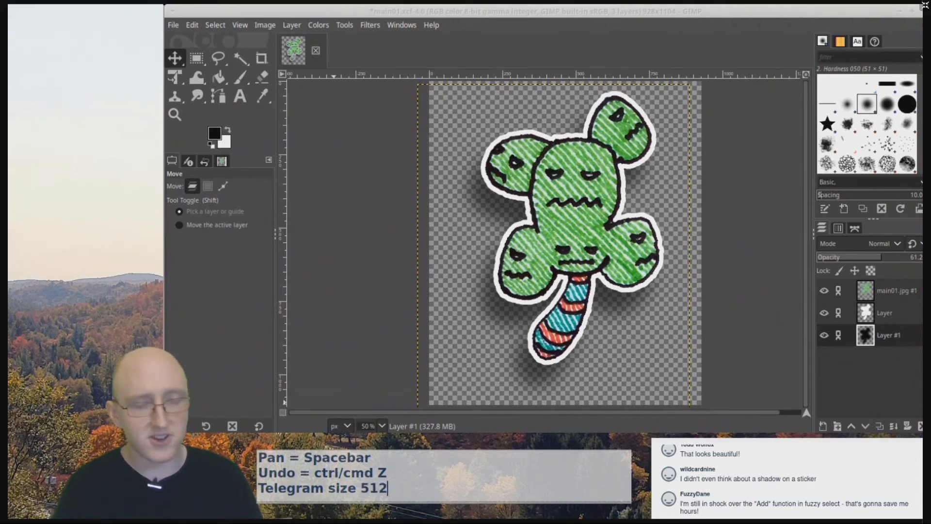
type("X")
key("BackSpace")
type("x512")
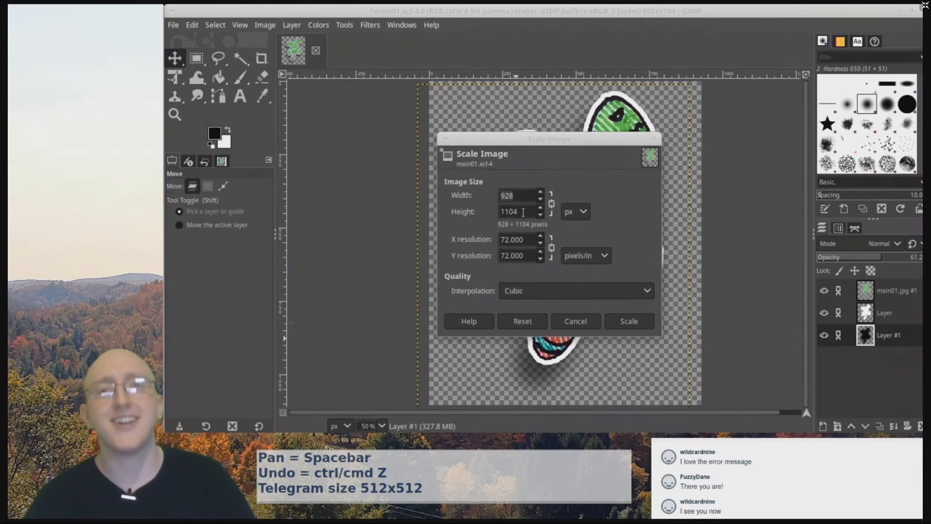
- Scale the whole image to a height of 512 px, keeping the width linked to it and Cubic interpolation
left_click_drag(523, 212, 481, 219)
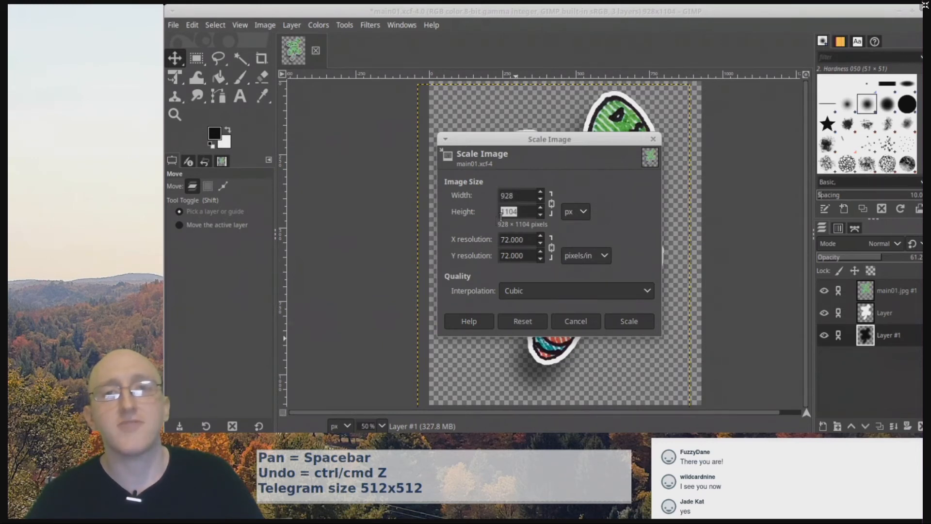
left_click(551, 209)
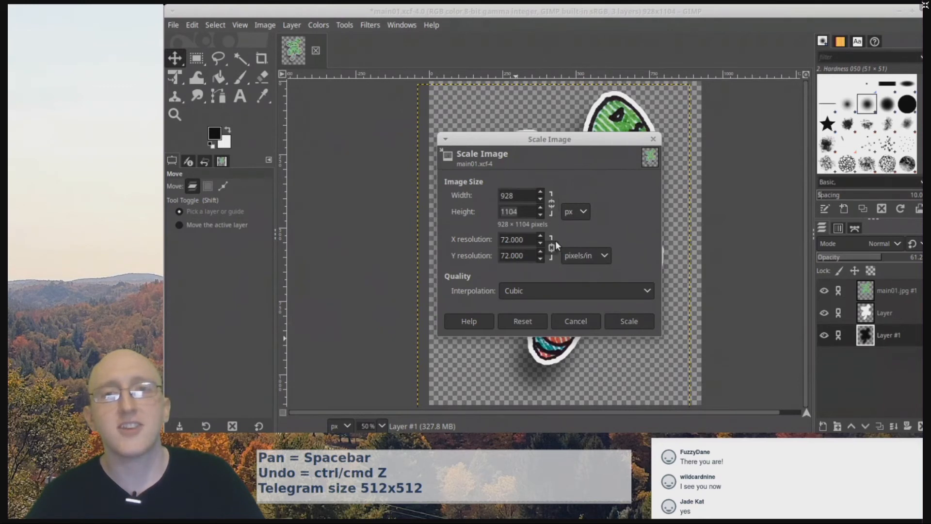
left_click(554, 207)
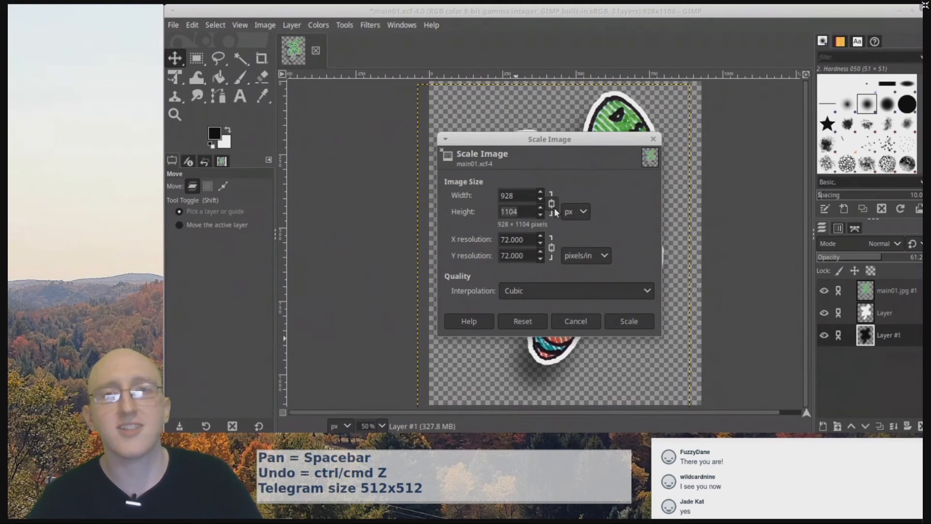
left_click_drag(530, 211, 483, 210)
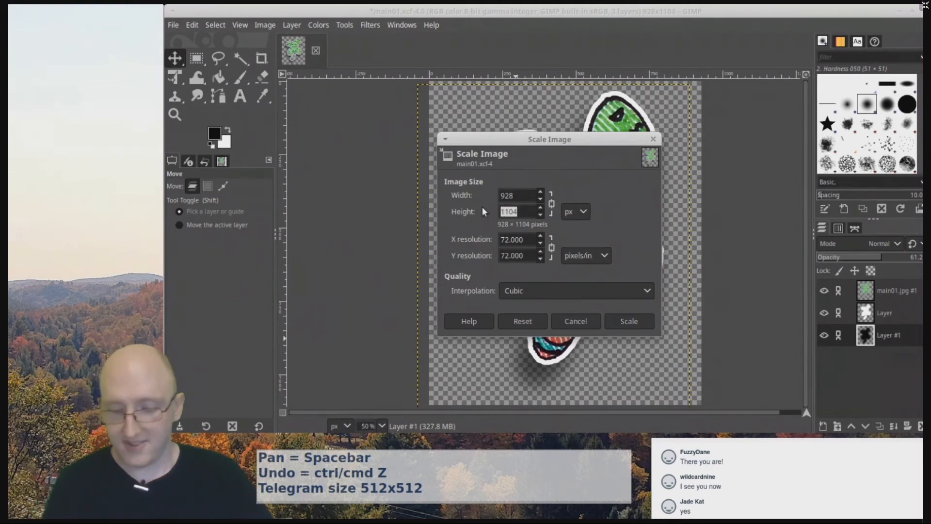
type("512")
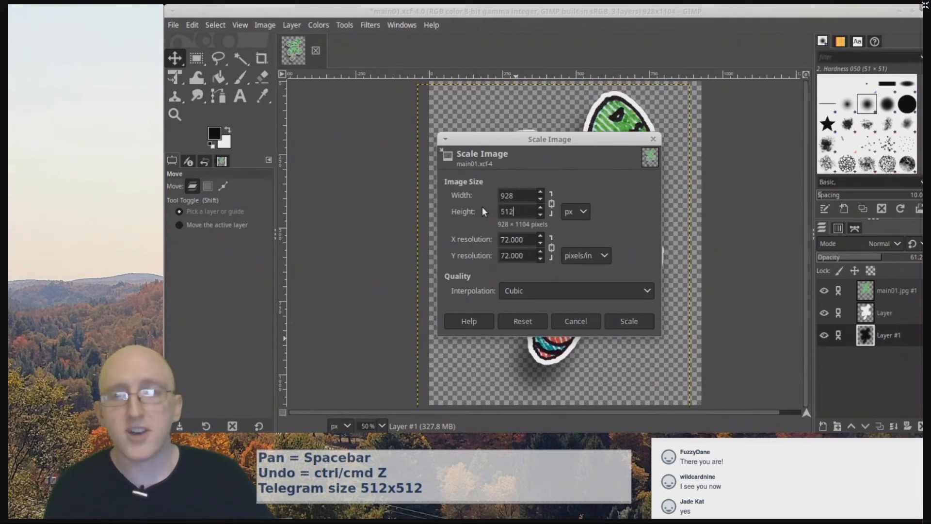
left_click(531, 239)
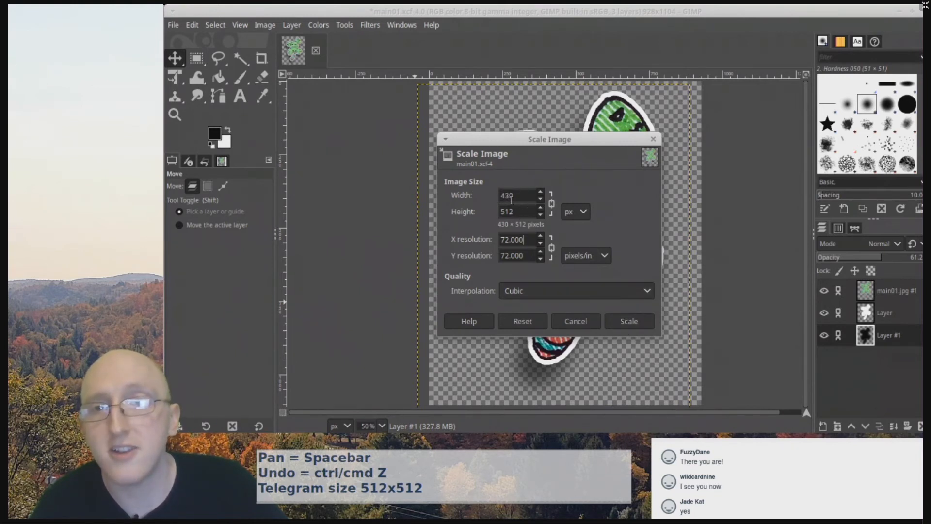
left_click(626, 323)
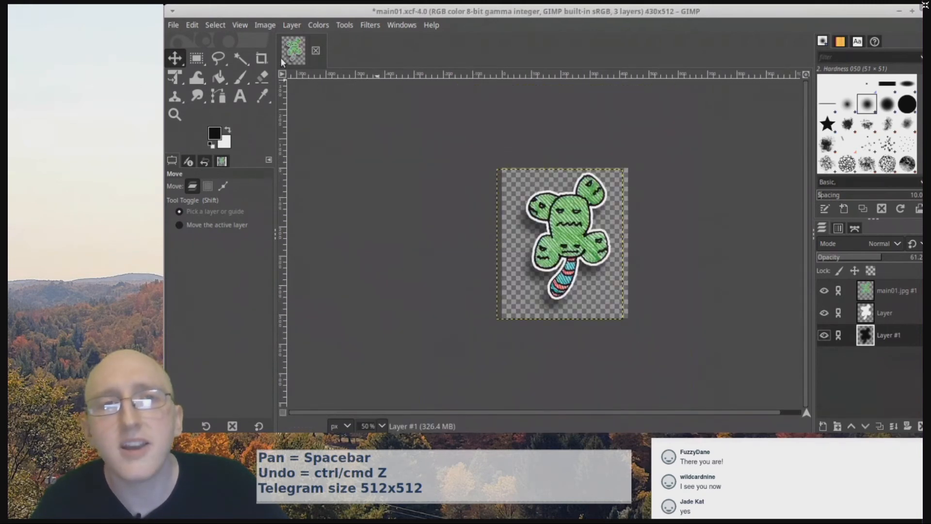
- Export the image as sticker01.png in the images01 folder, without saving color values from transparent pixels
left_click(172, 26)
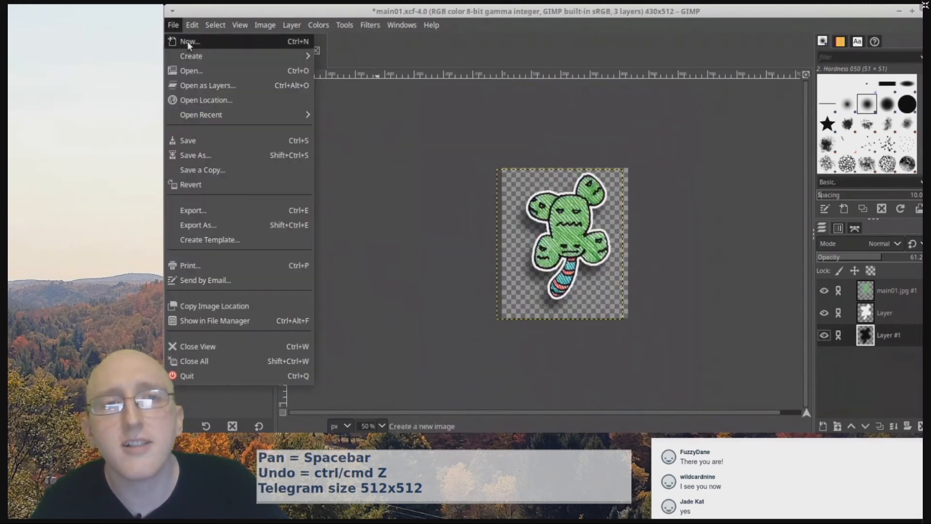
left_click(219, 225)
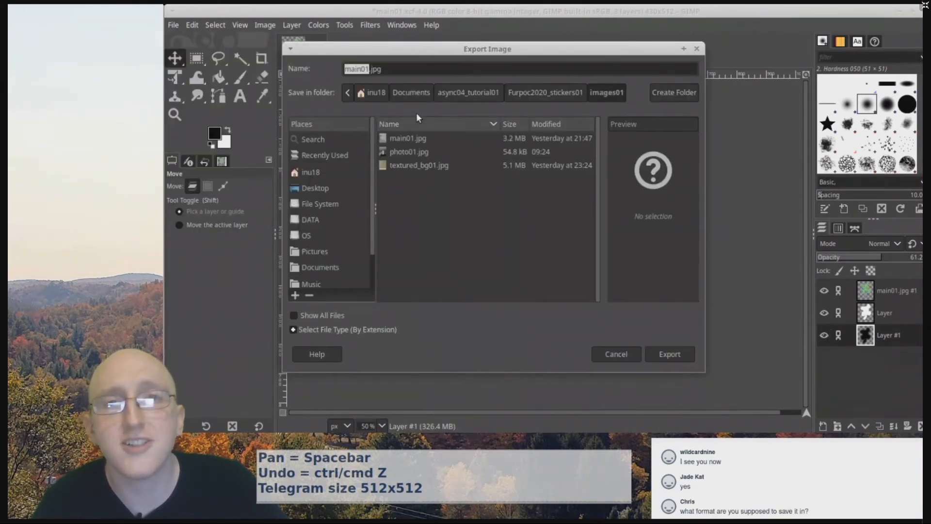
left_click_drag(399, 72, 317, 79)
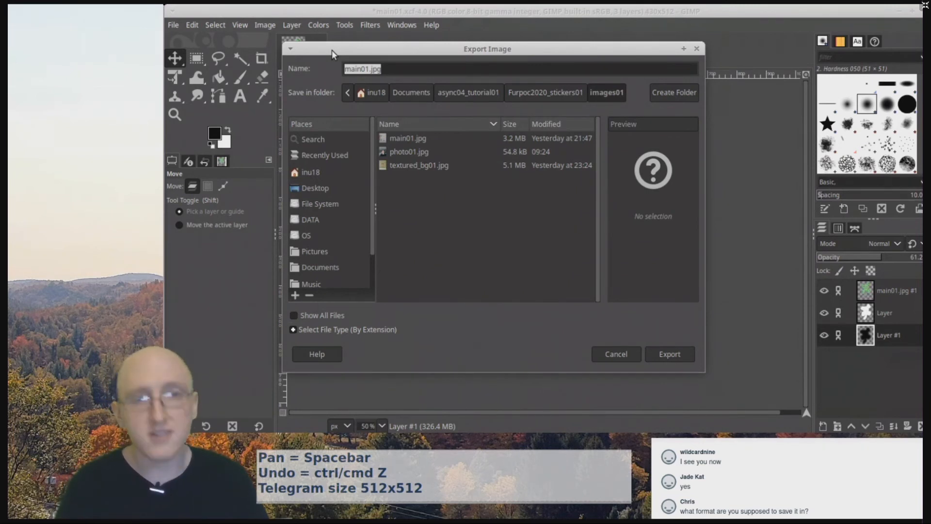
type("sticker01.png")
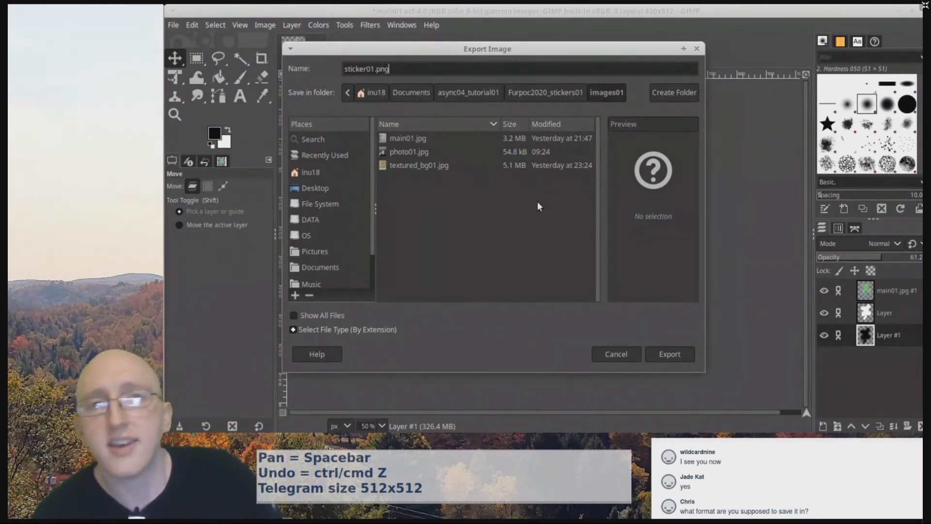
left_click(666, 355)
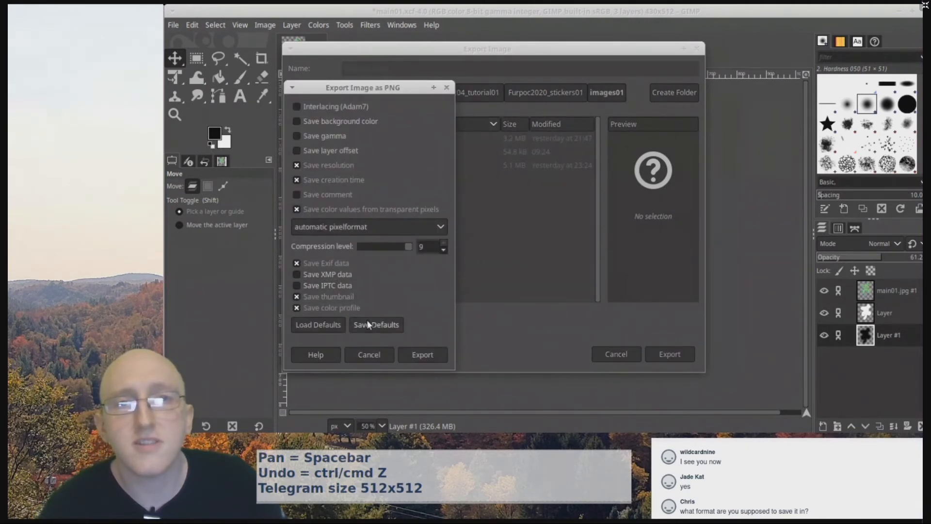
left_click(374, 207)
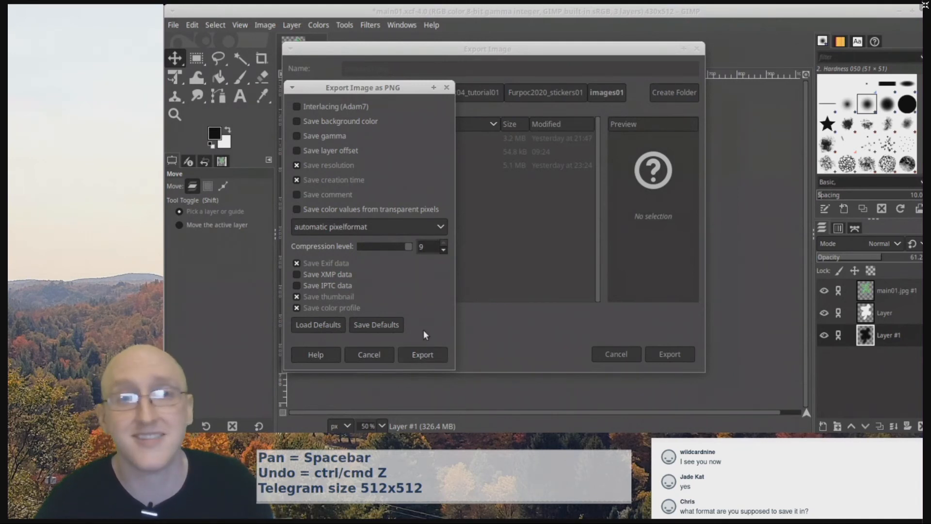
left_click(413, 357)
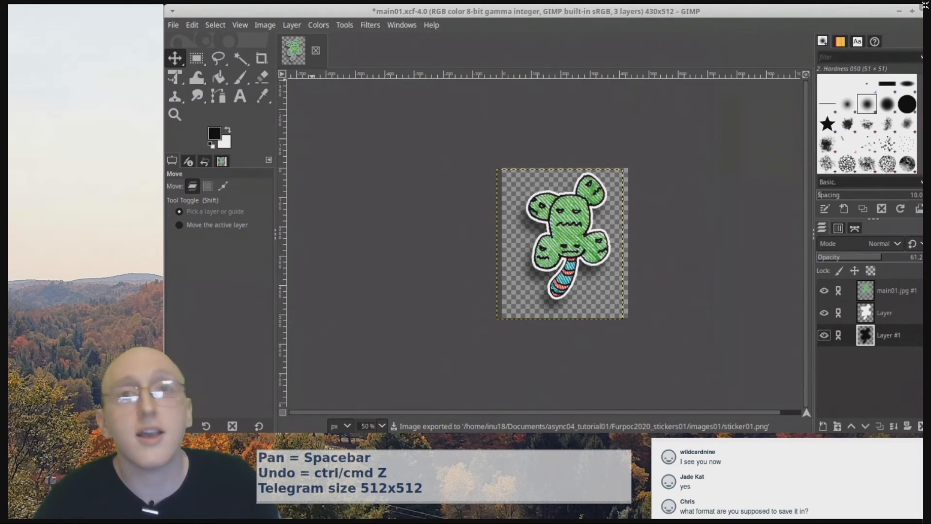
- Switch to the file manager and check the exported sticker01.png in the images01 folder, moving its window aside when done
key("alt+Tab")
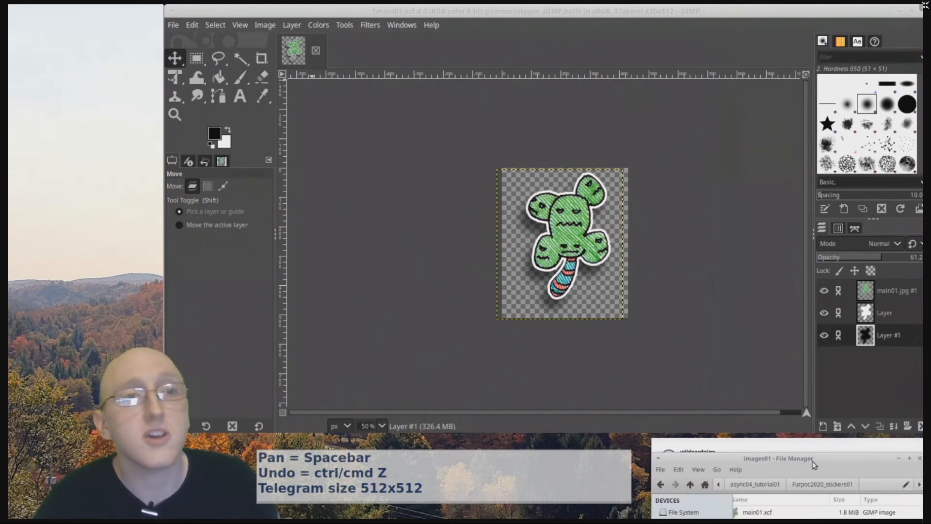
left_click_drag(812, 456, 396, 90)
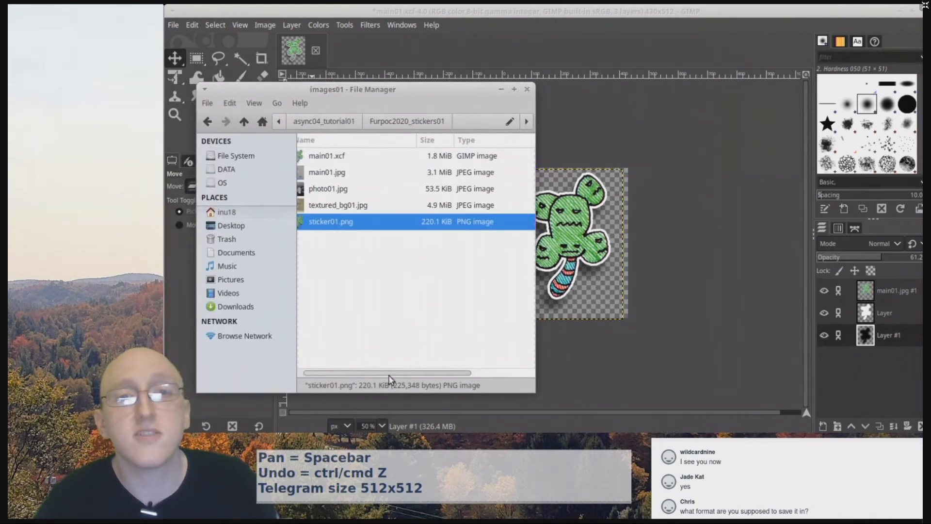
left_click_drag(389, 375, 377, 376)
left_click_drag(447, 91, 51, 189)
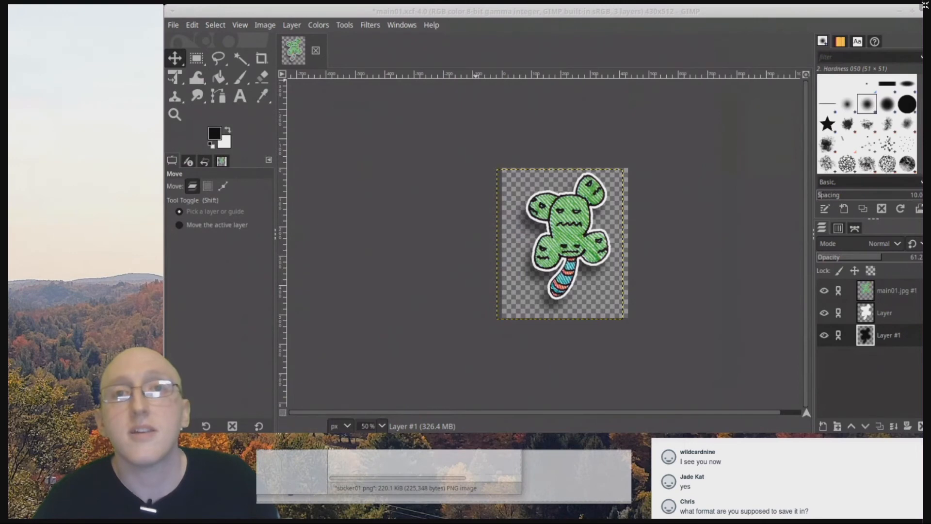
key("alt+Tab")
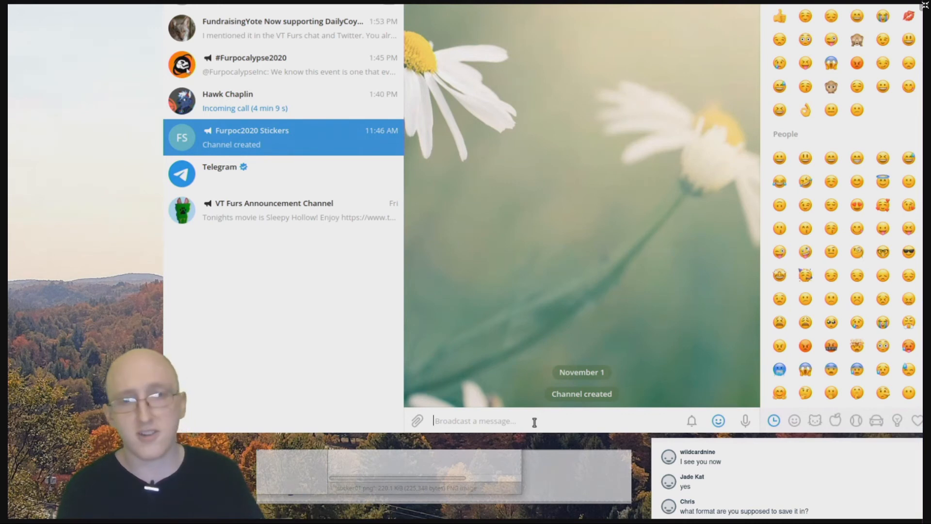
type("@")
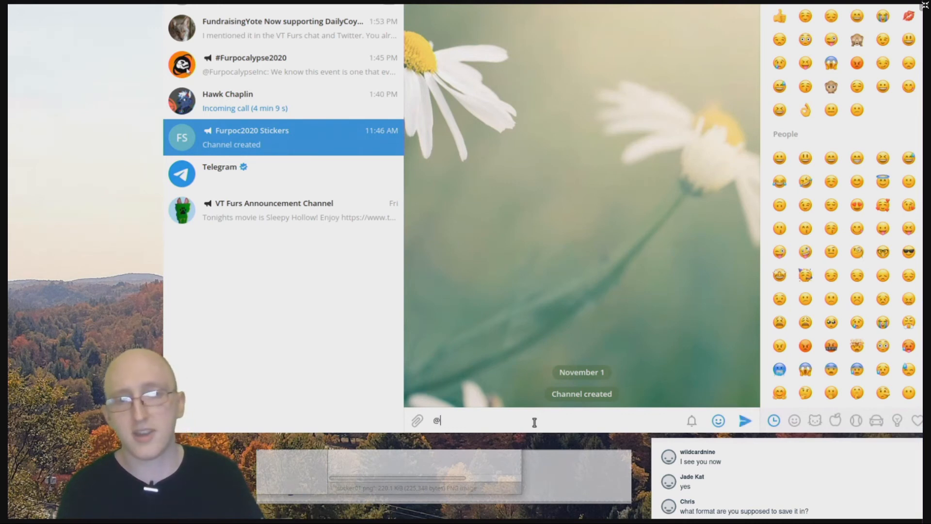
type("stickers")
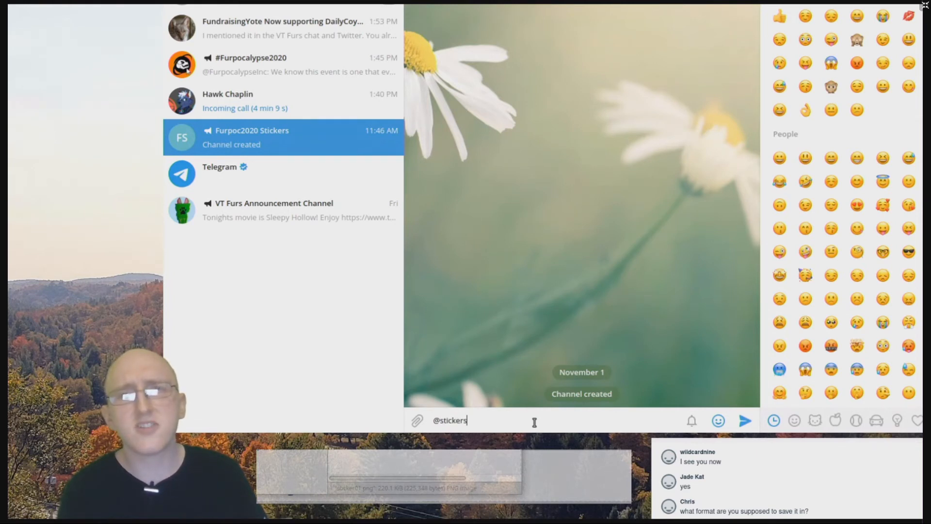
key("Return")
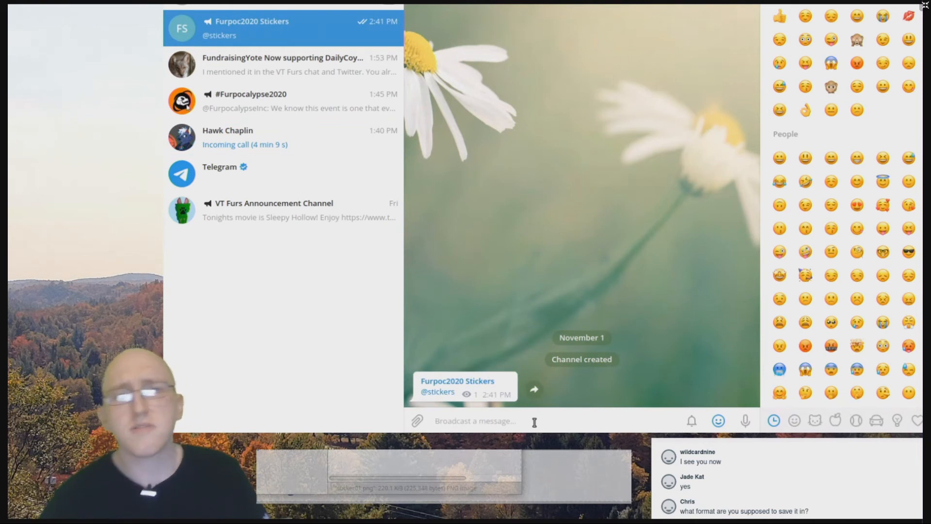
left_click(438, 392)
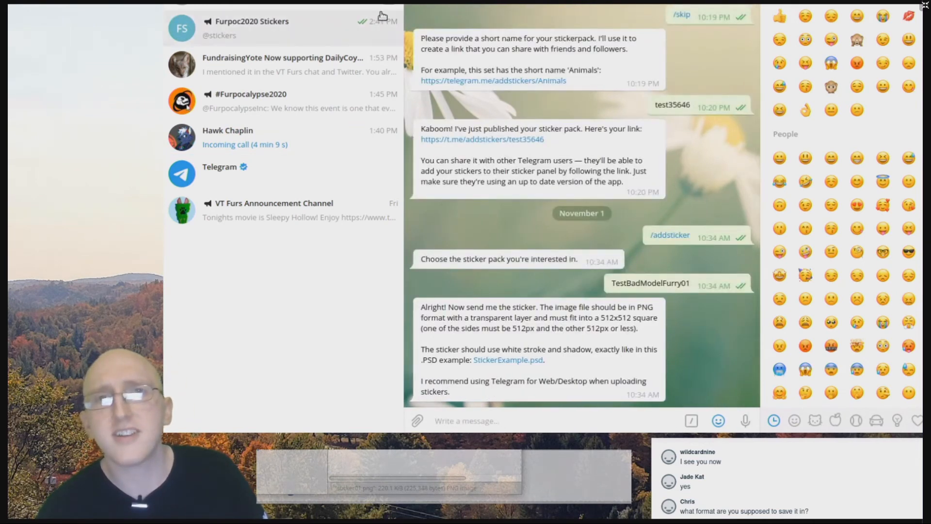
- Clear the message history of the Stickers bot chat
left_click(748, 5)
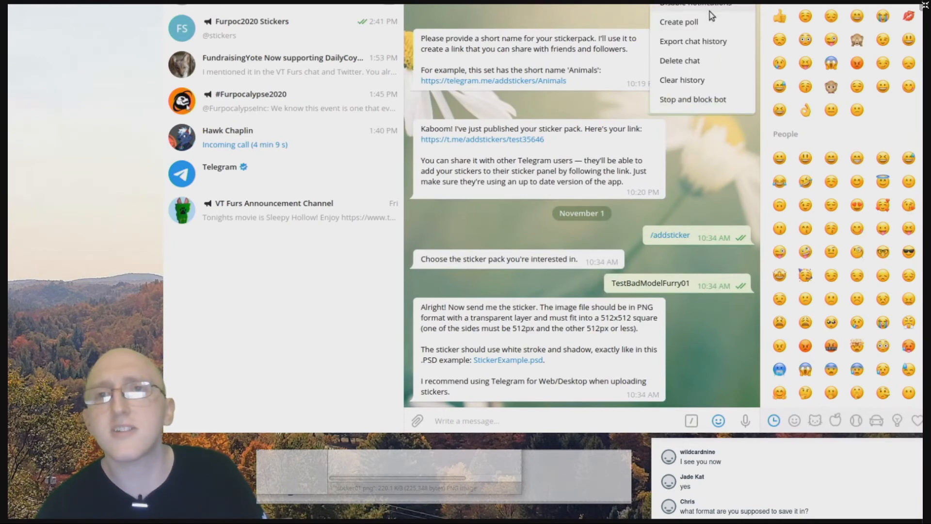
left_click(702, 79)
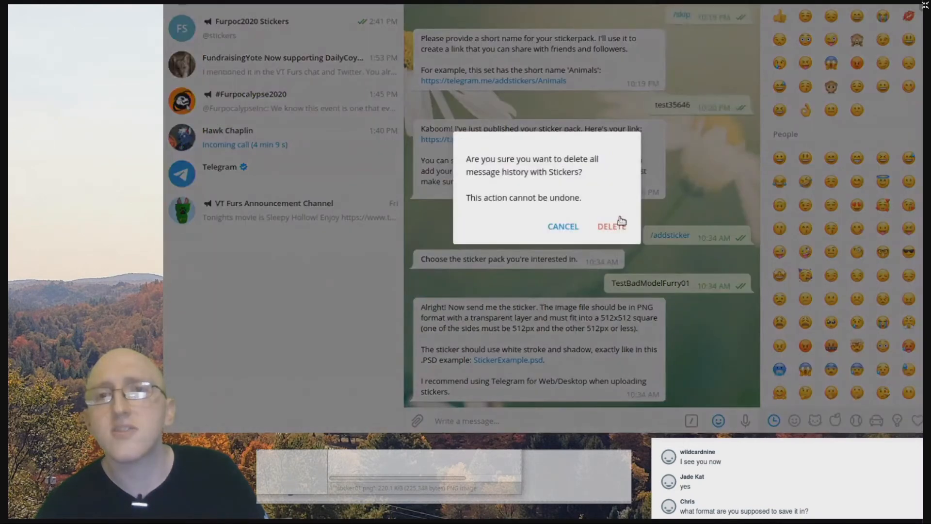
left_click(614, 224)
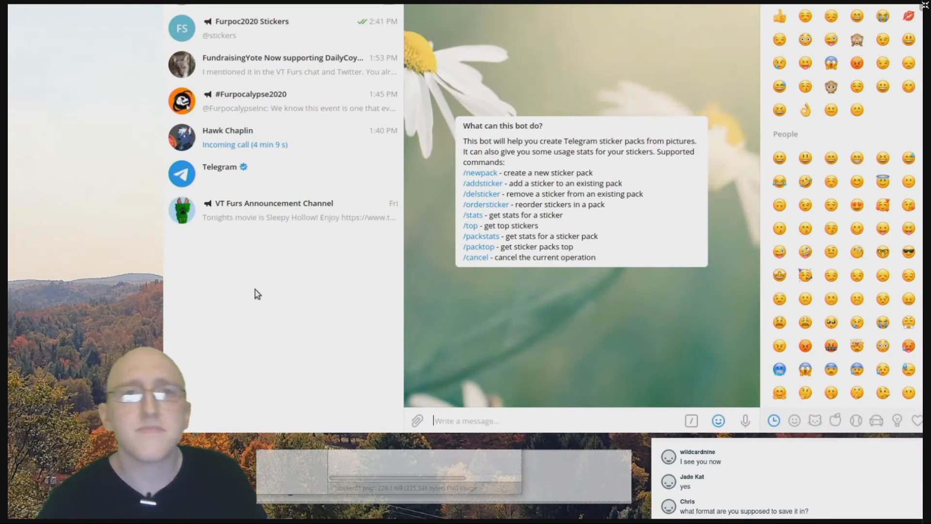
left_click(267, 32)
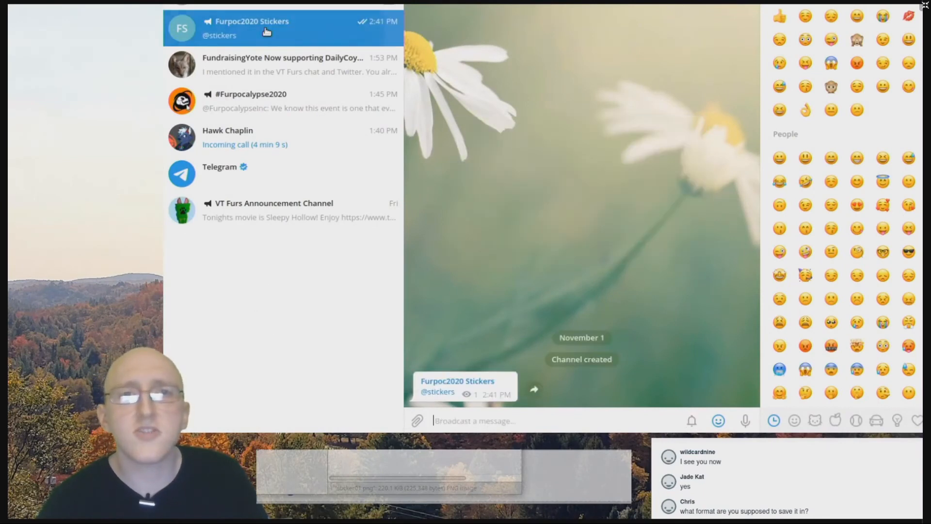
left_click(436, 394)
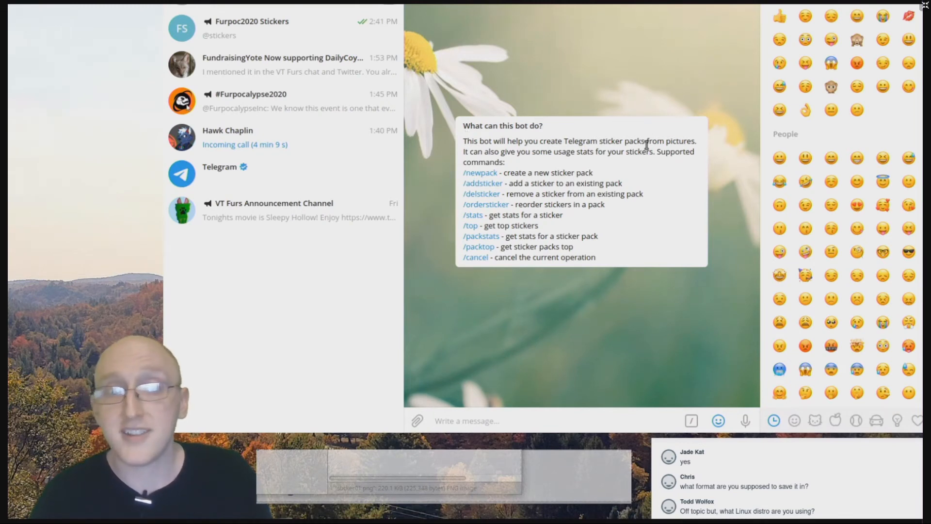
left_click(481, 175)
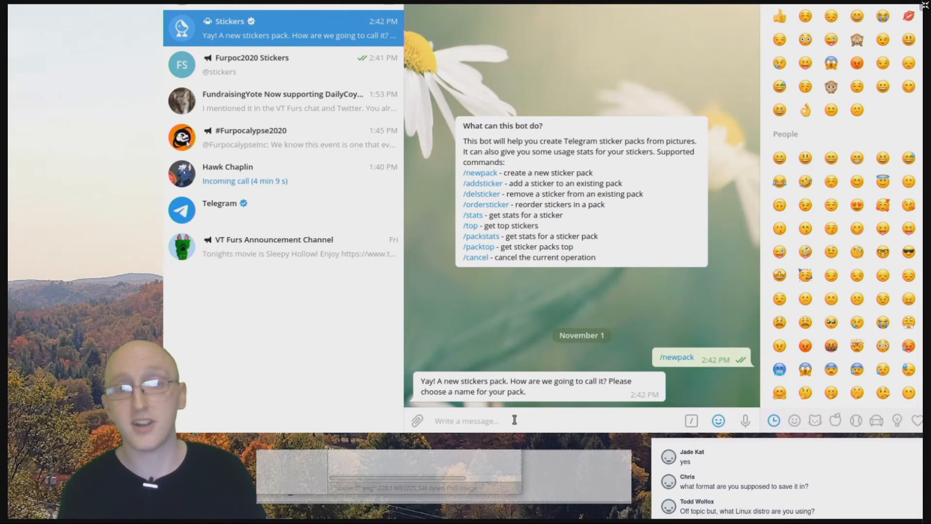
- Send the bot the pack name "Official Completely Unofficial Furpoc 2020 Stick Pack"
type("The")
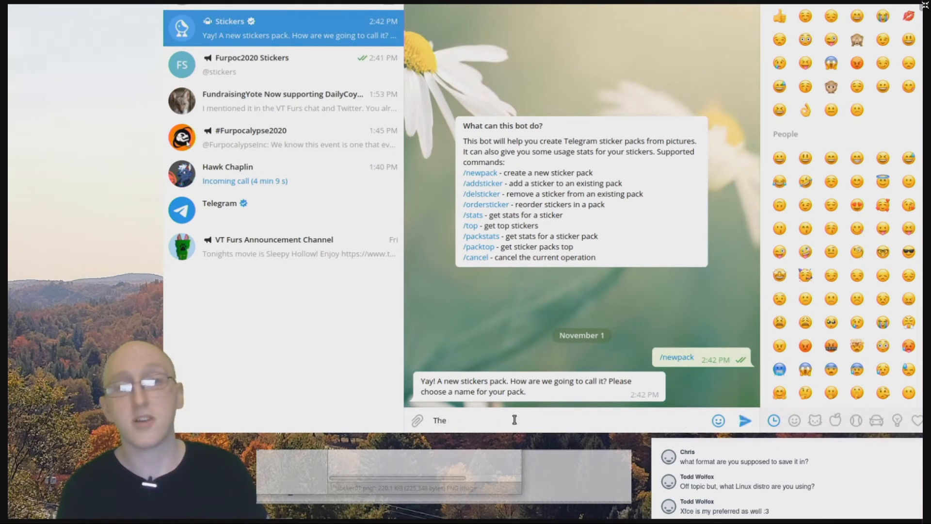
key("BackSpace")
key("BackSpace")
key("BackSpace")
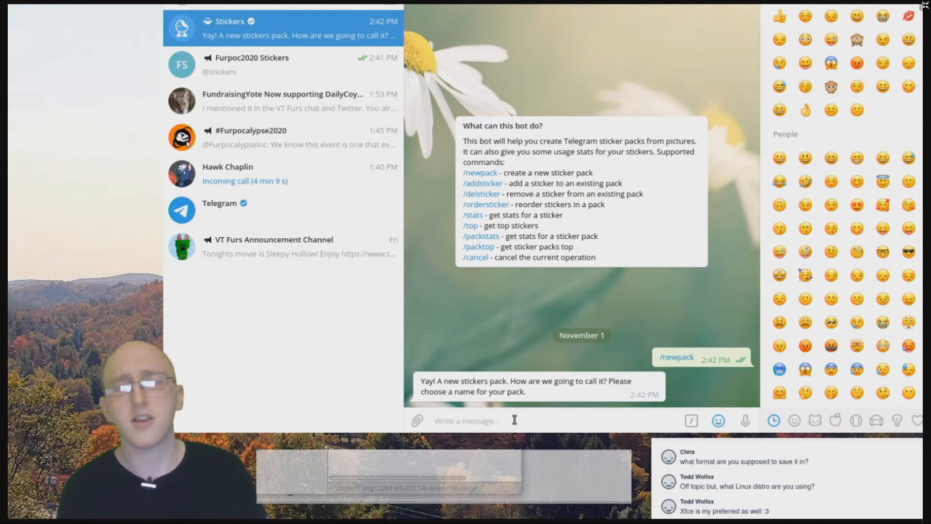
type("Officia")
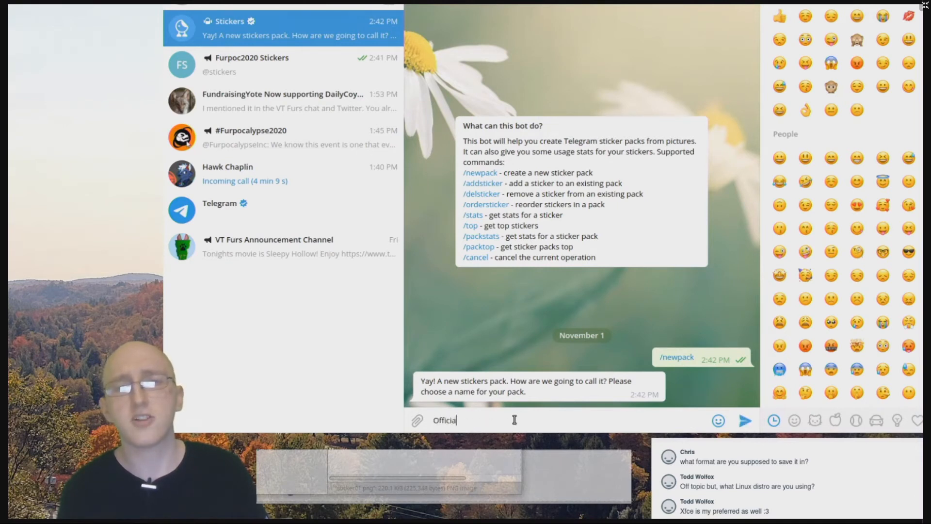
type("l Completely Unoffi")
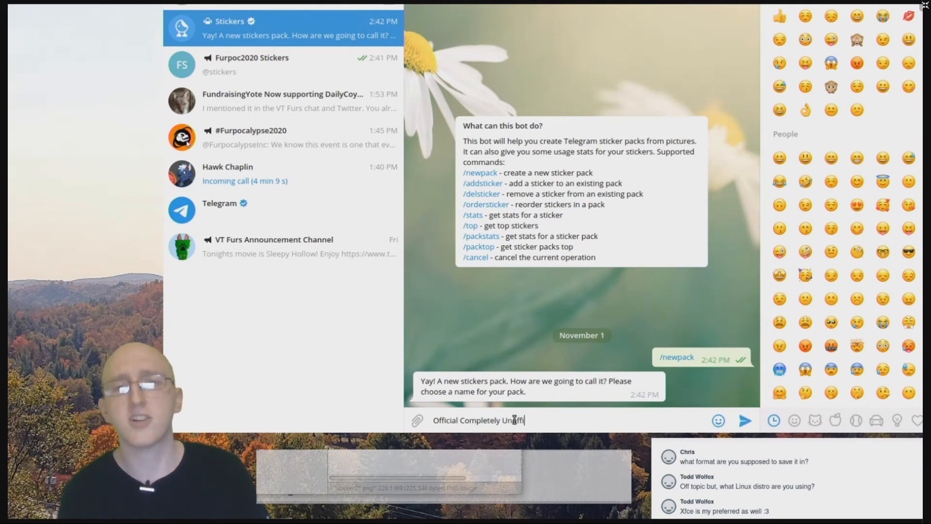
type("cial Furpoc 2020")
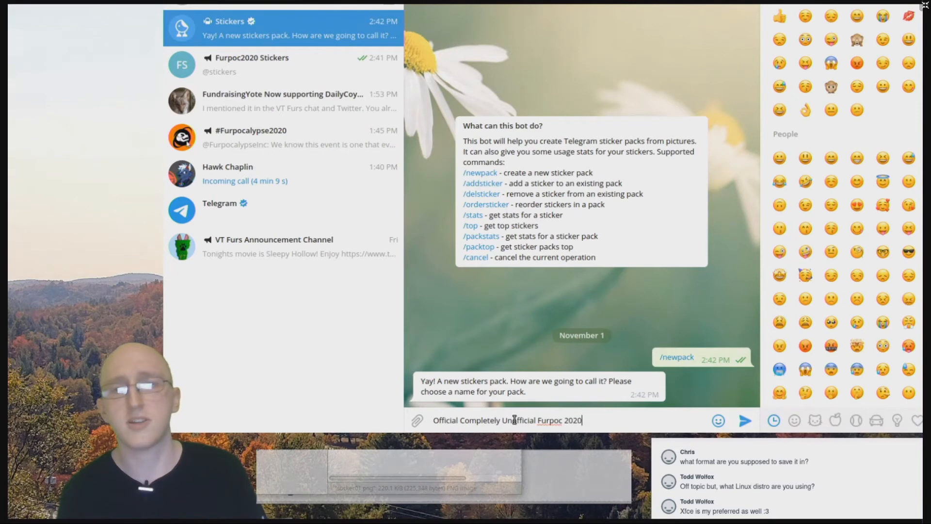
type(" Stick Pack")
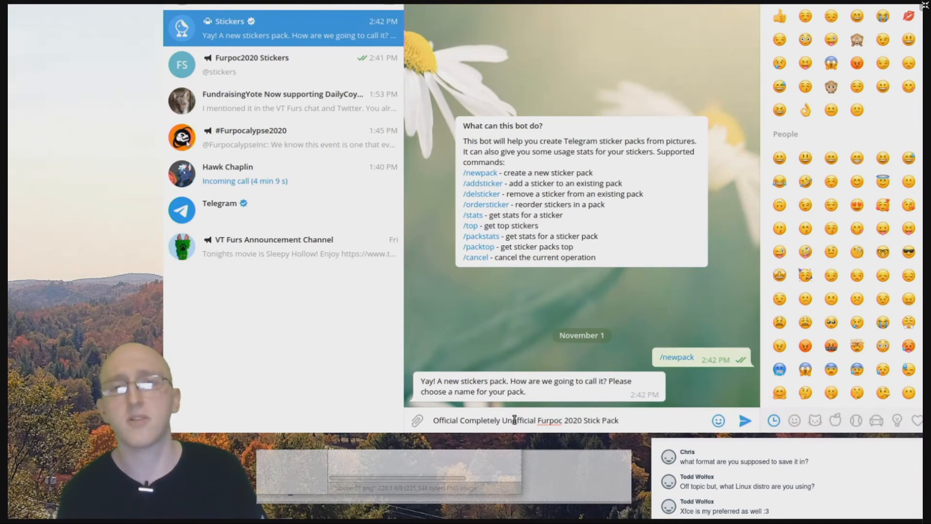
key("Return")
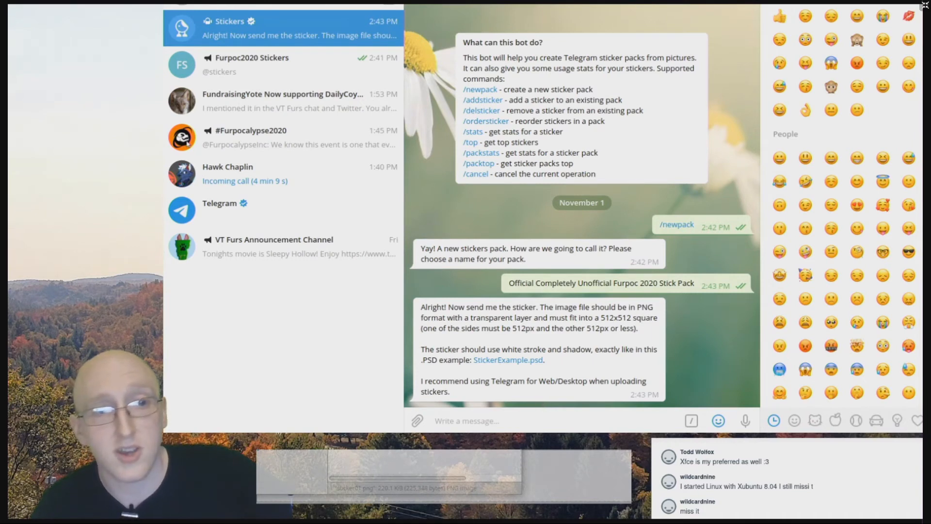
- Try to send sticker01.png from the images01 folder window to the Stickers bot without compression
left_click_drag(4, 242, 298, 252)
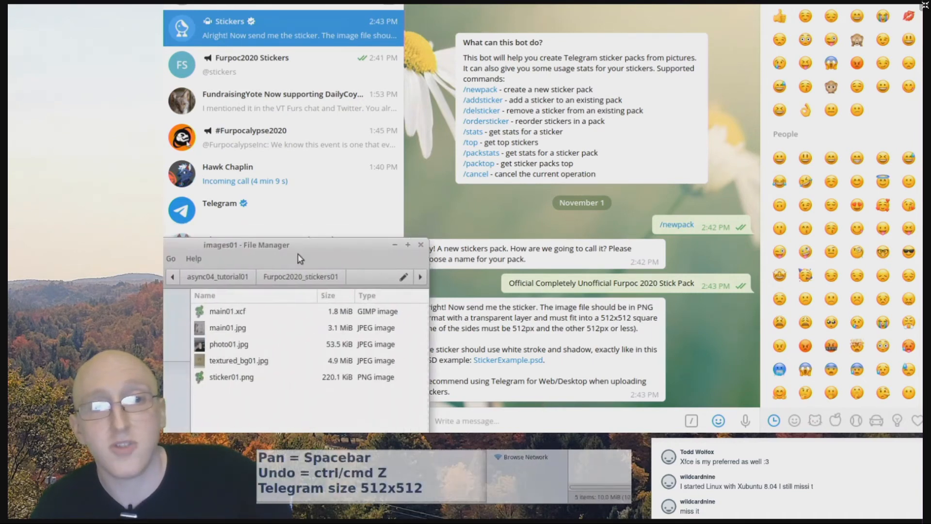
left_click(241, 379)
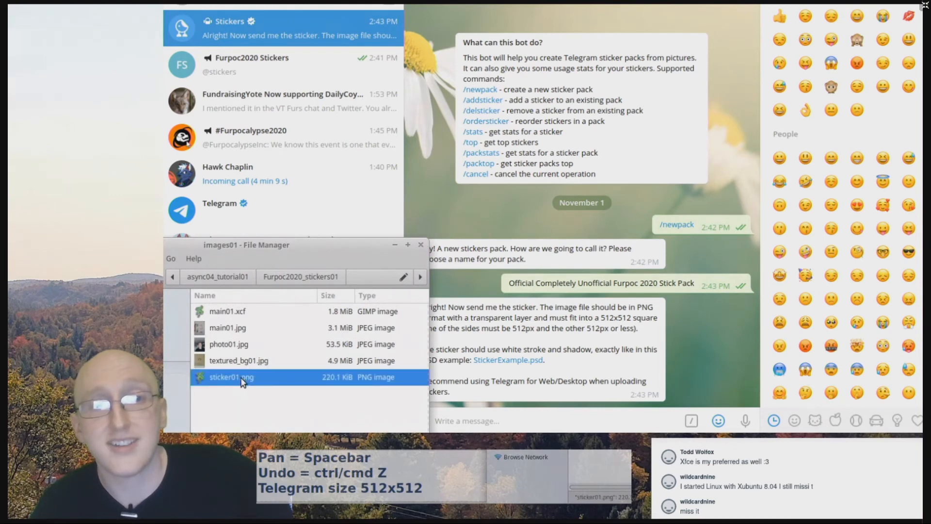
left_click_drag(232, 382, 577, 79)
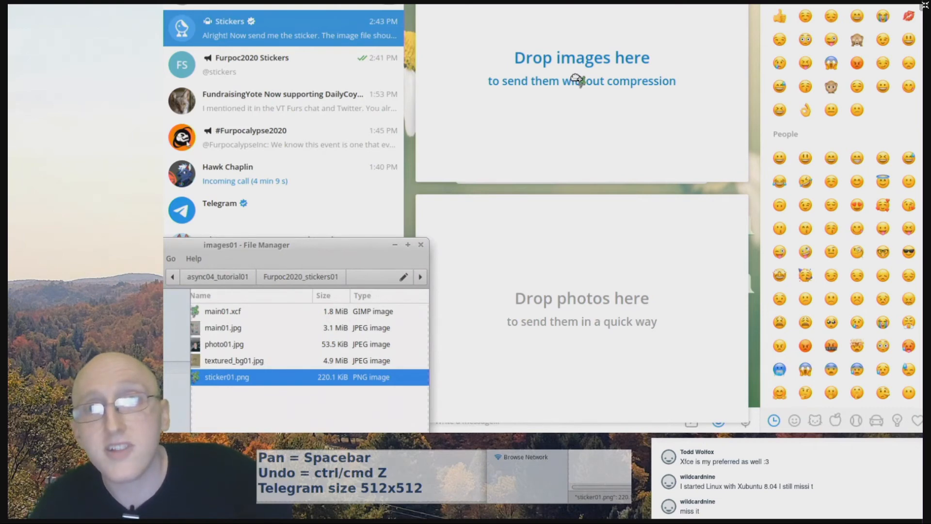
left_click_drag(577, 79, 577, 79)
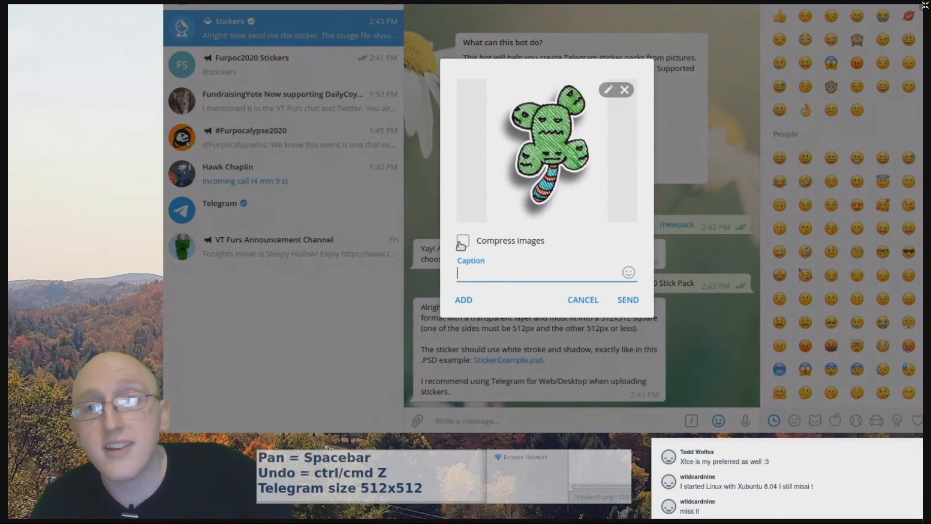
left_click(628, 300)
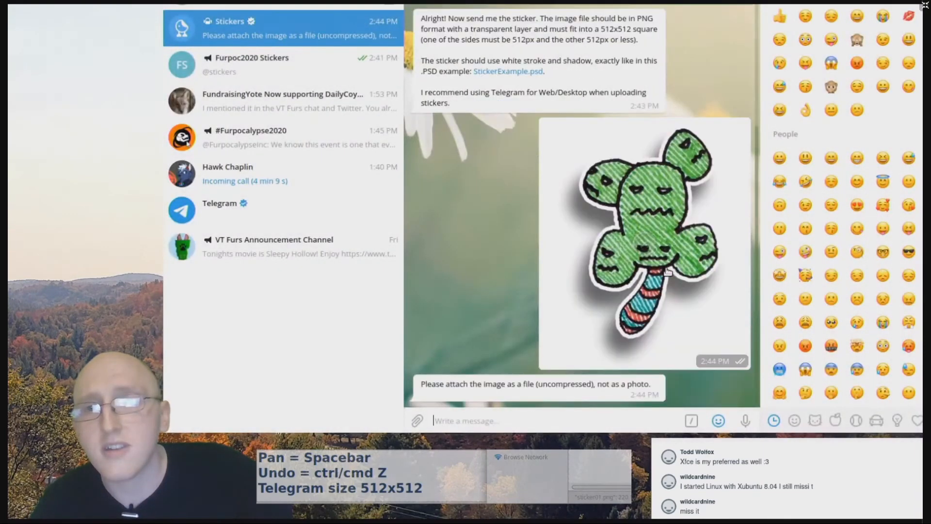
right_click(655, 271)
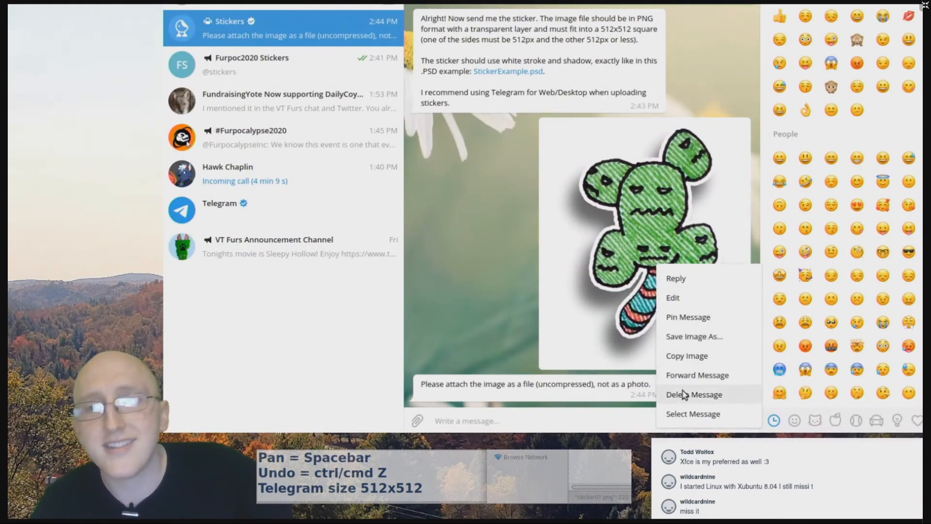
left_click(520, 423)
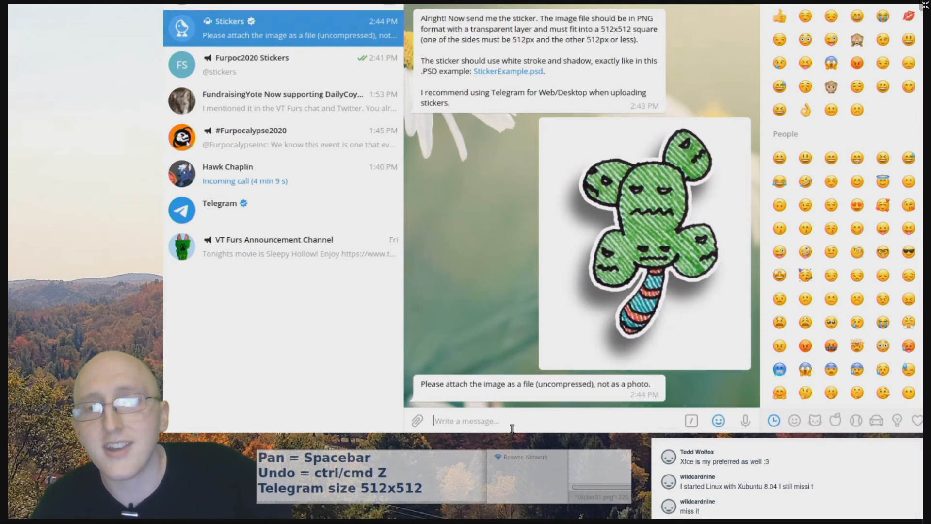
left_click(415, 429)
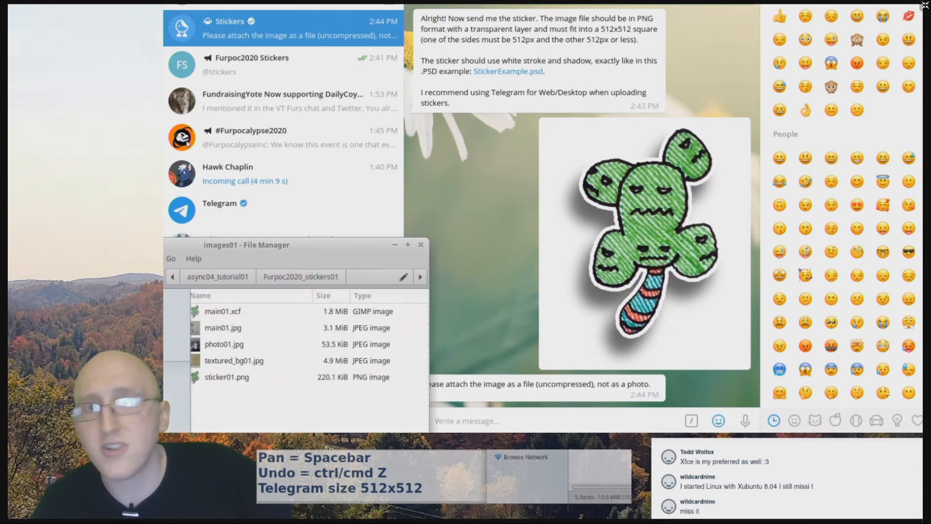
left_click_drag(305, 247, 10, 234)
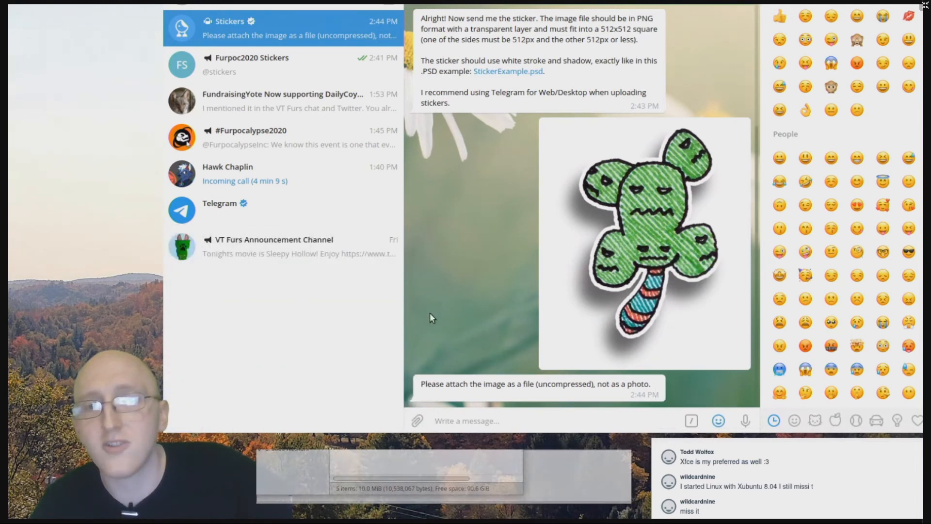
- Attach sticker01.png from the images01 folder inside Furpoc2020_stickers01 and send it to the Stickers bot with image compression turned off
left_click(420, 418)
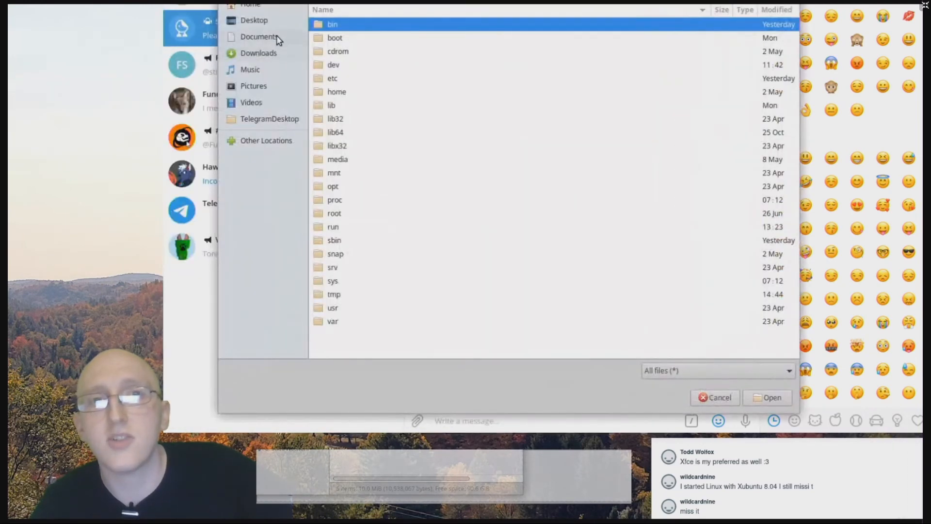
left_click(271, 6)
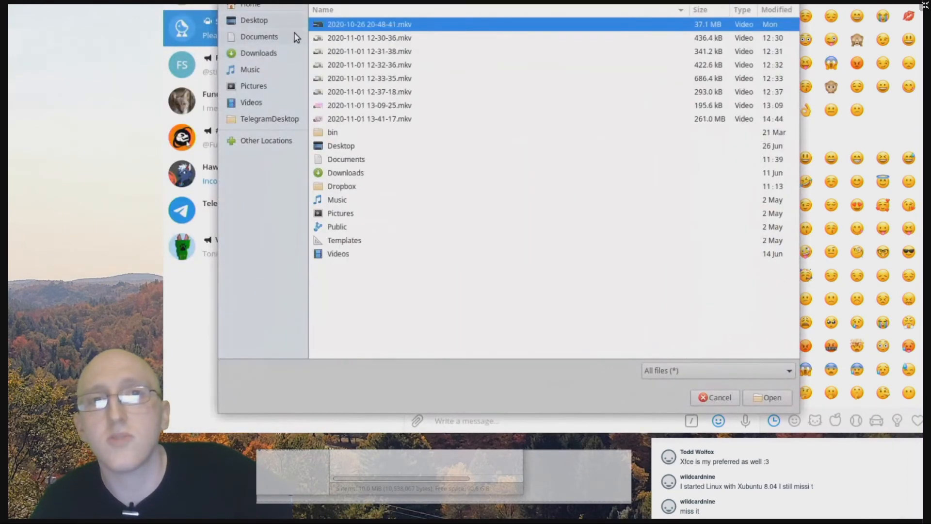
double_click(361, 158)
double_click(375, 54)
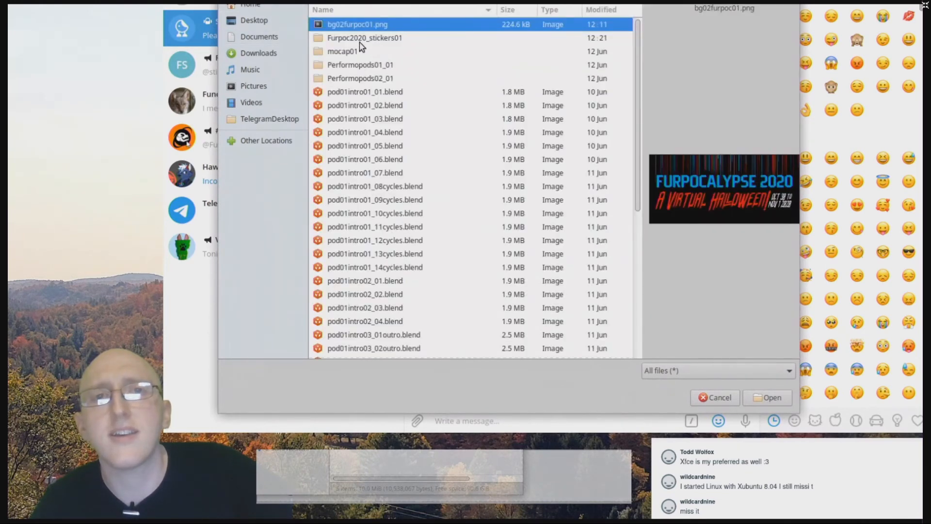
double_click(359, 38)
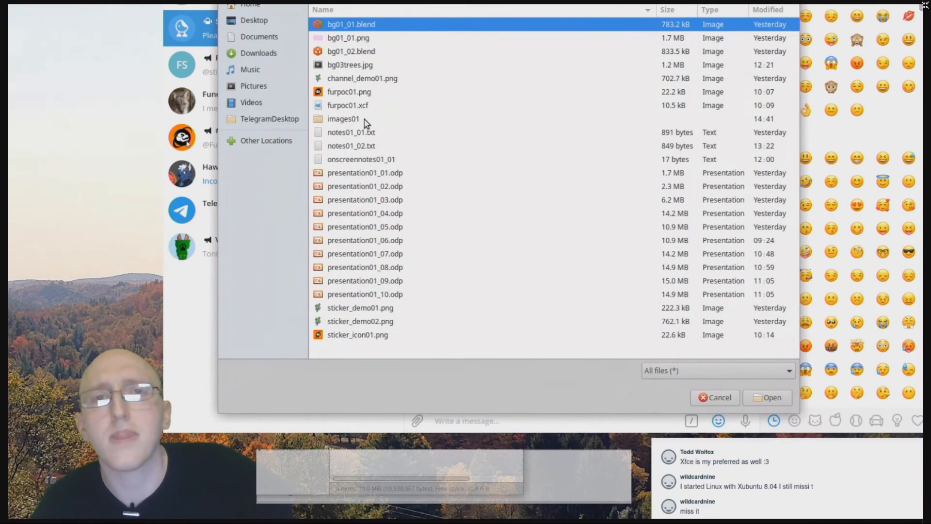
double_click(365, 120)
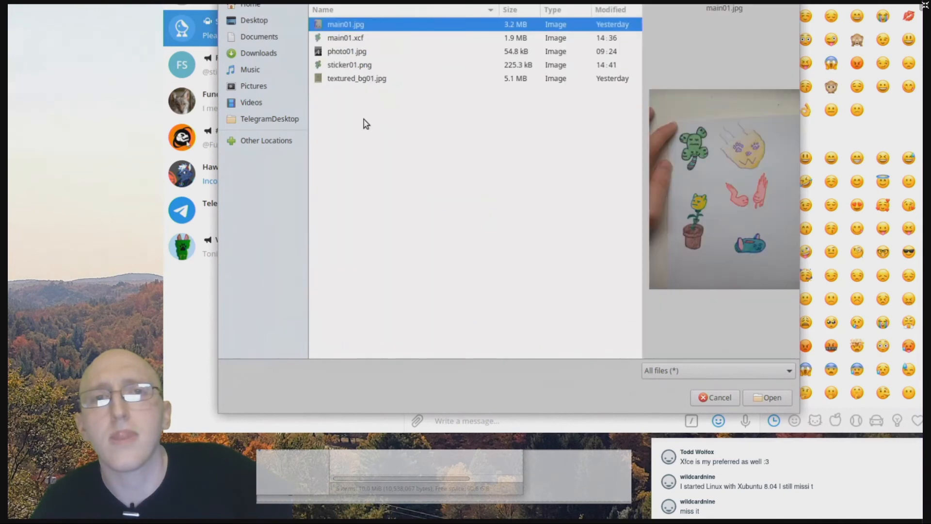
left_click(354, 66)
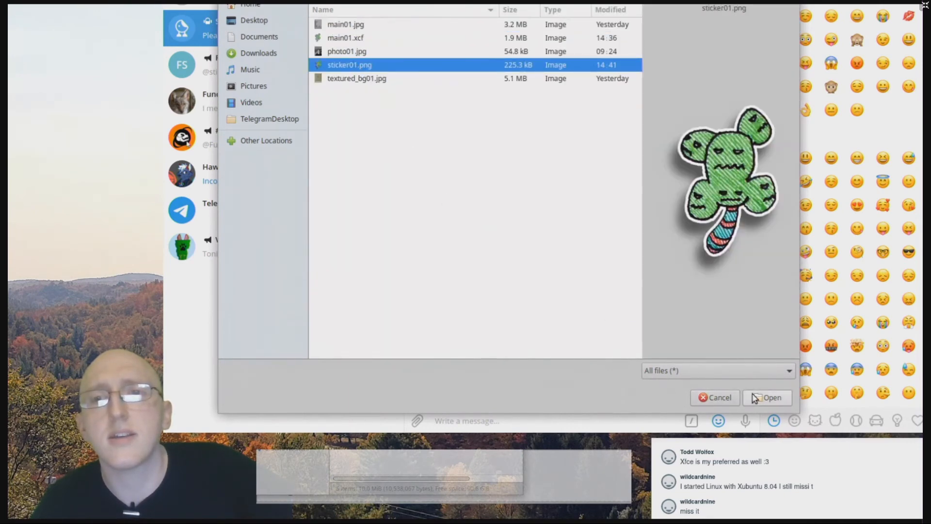
left_click(767, 397)
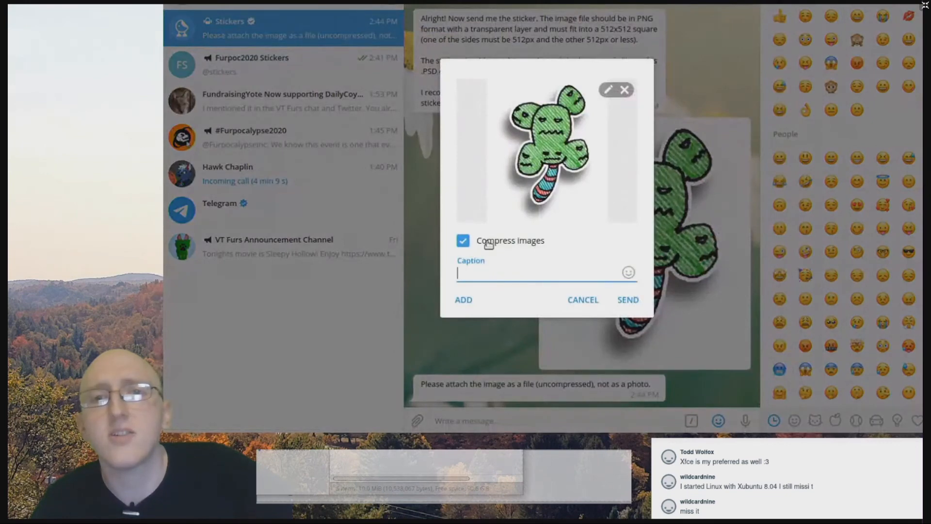
left_click(463, 240)
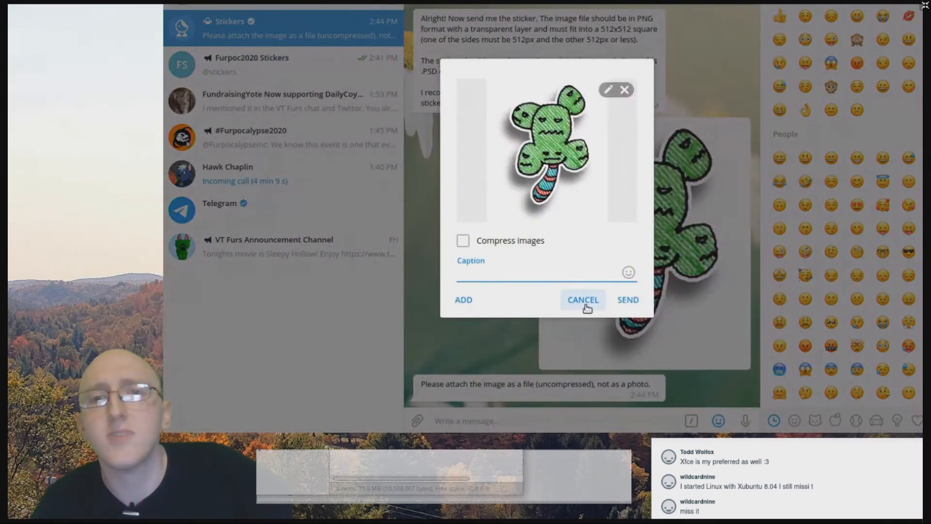
left_click(623, 300)
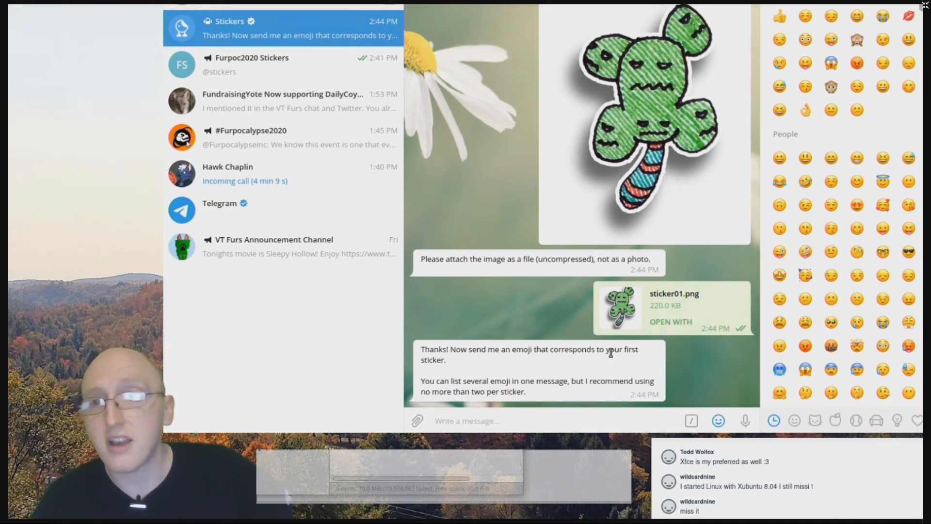
- Send the confused-face emoji as the first sticker's emoji and issue the bot's /publish command
left_click(805, 299)
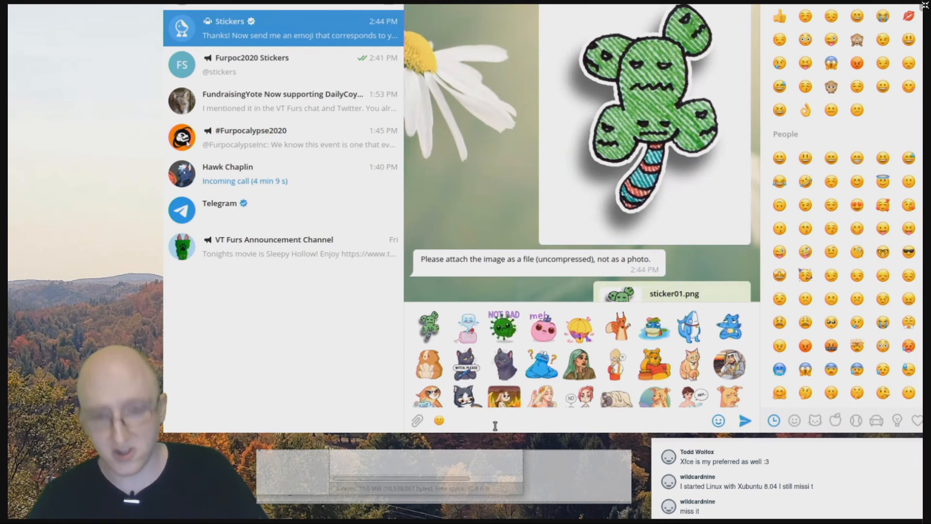
key("Return")
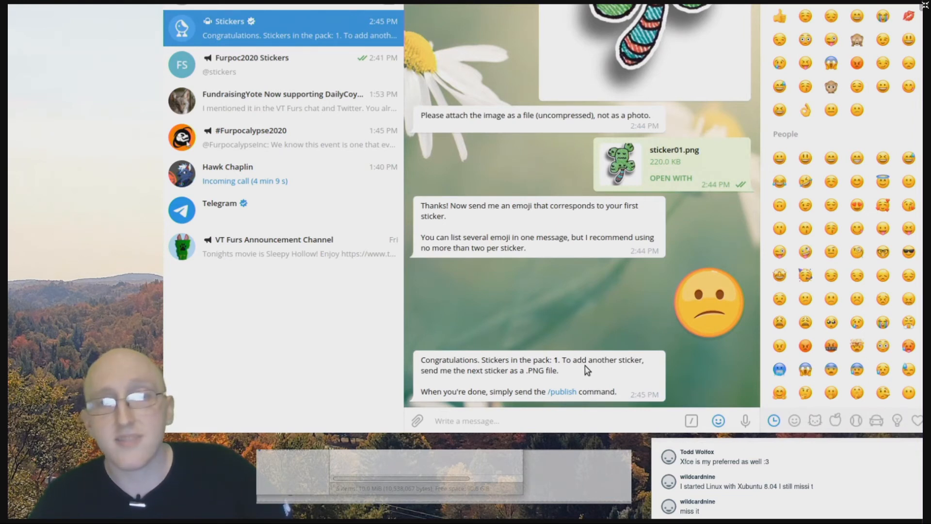
left_click(564, 391)
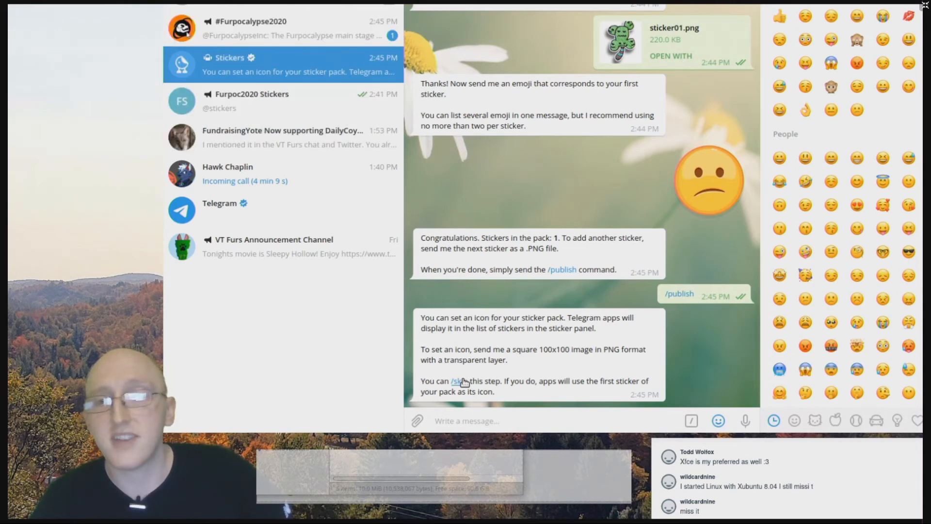
- Skip the pack icon with /skip and send furpoc2020 as the sticker pack's short name
left_click(460, 381)
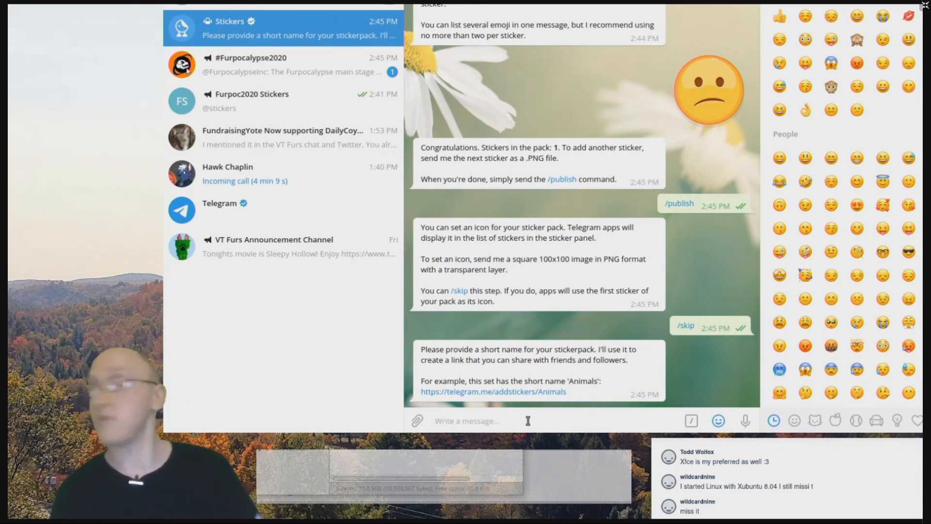
type("fur")
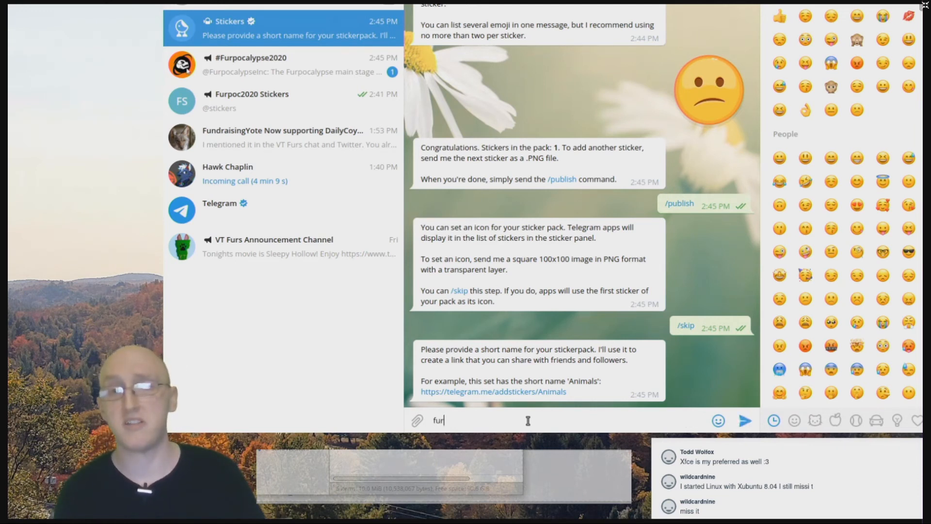
type("poc")
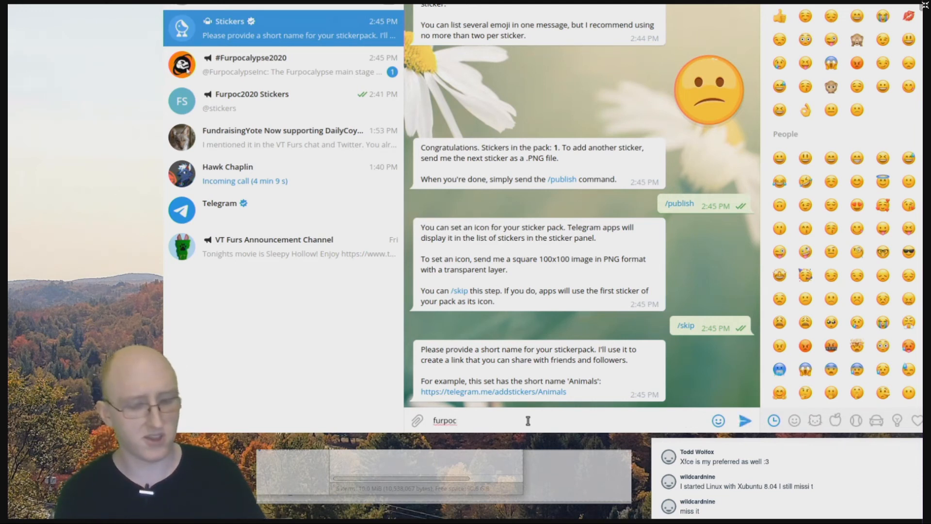
type("2020")
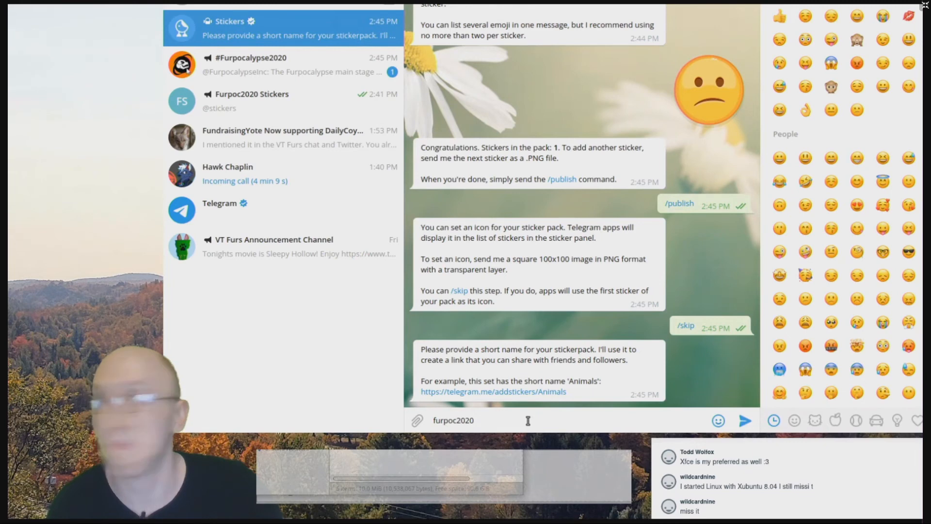
key("Return")
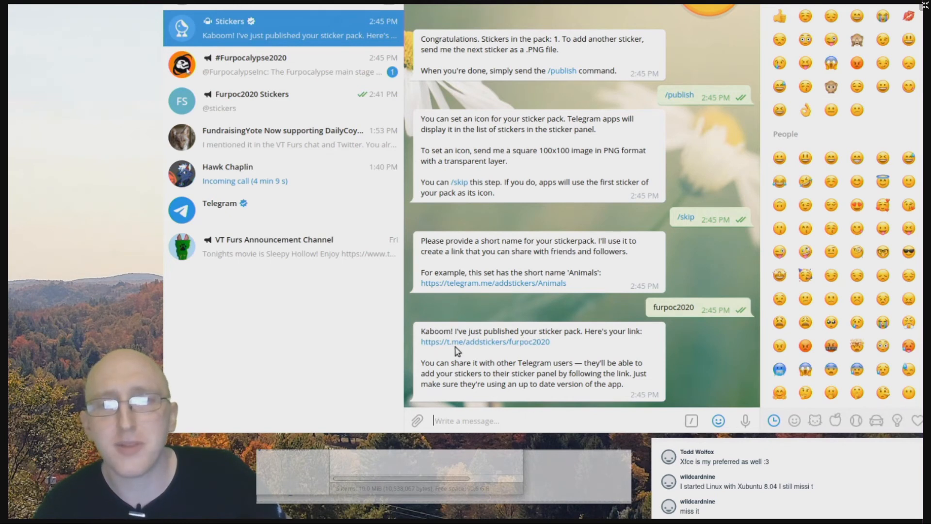
left_click(489, 343)
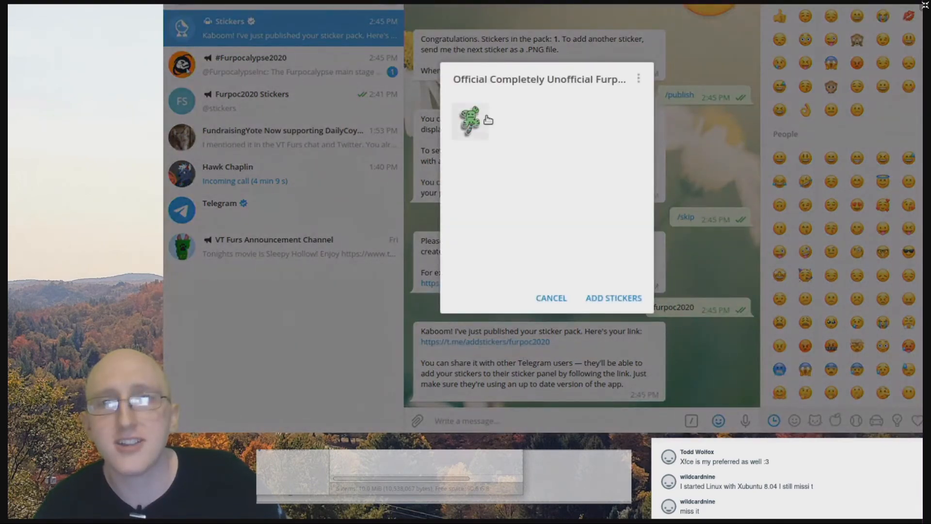
left_click(553, 296)
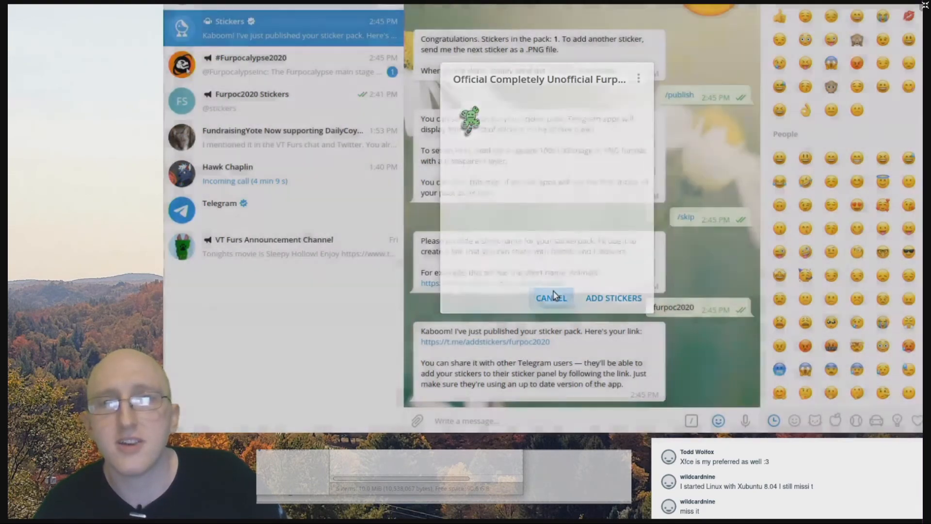
left_click(318, 106)
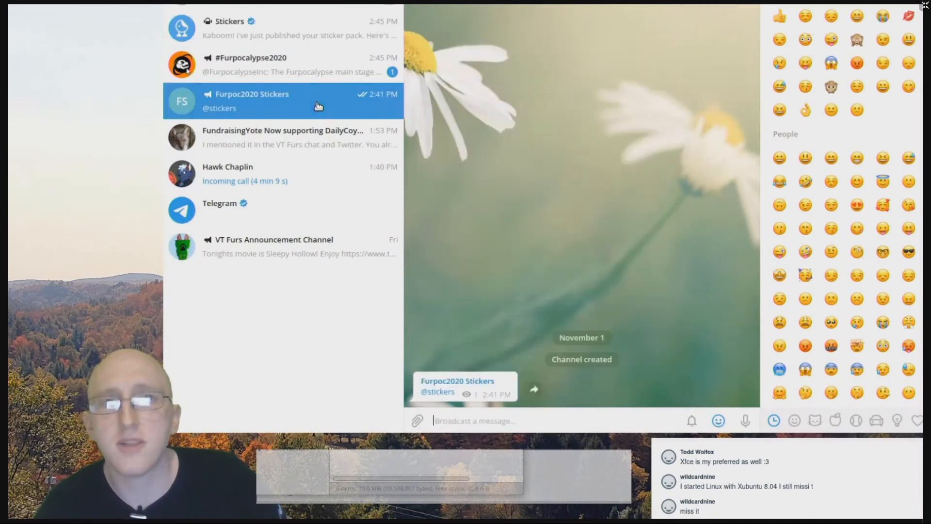
left_click(316, 29)
- Add the published furpoc2020 pack through the bot's link and post its green sticker in the Furpoc2020 Stickers channel
left_click(522, 342)
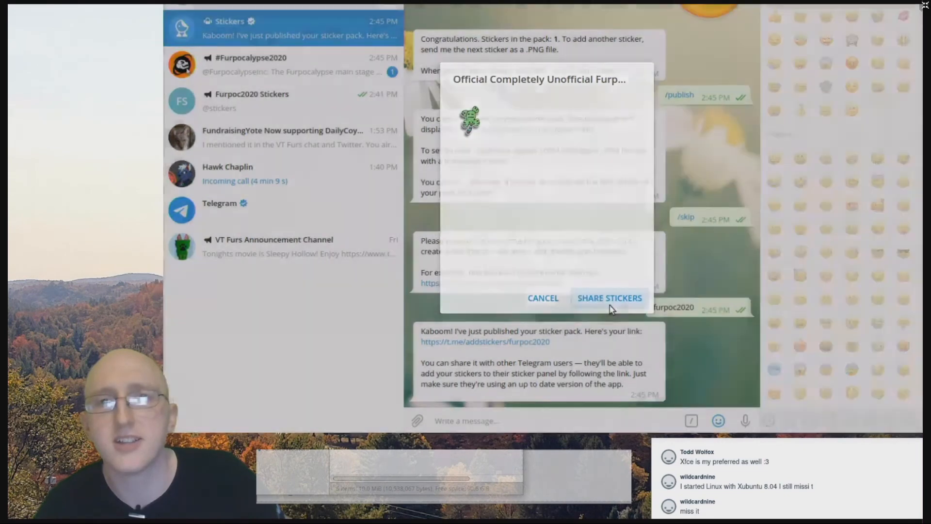
left_click(610, 305)
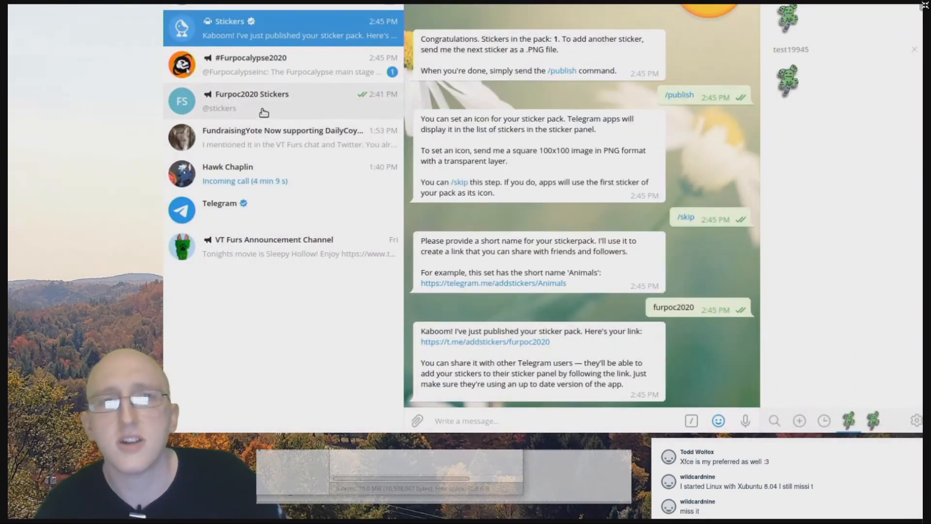
left_click(234, 116)
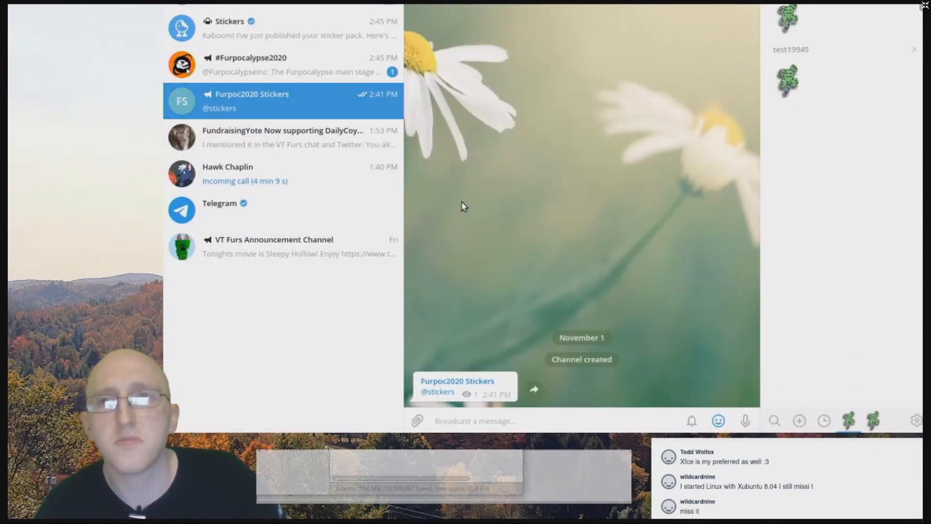
left_click(786, 18)
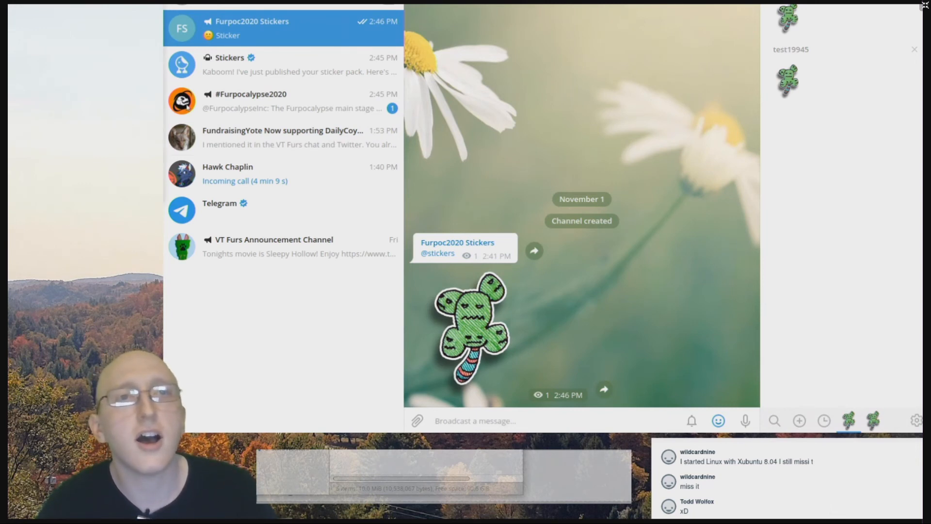
key("alt+Tab")
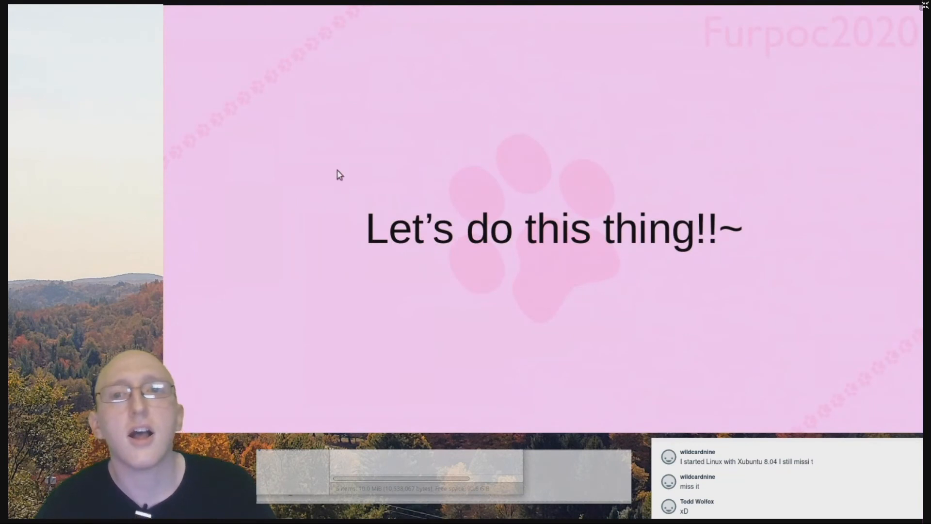
key("Right")
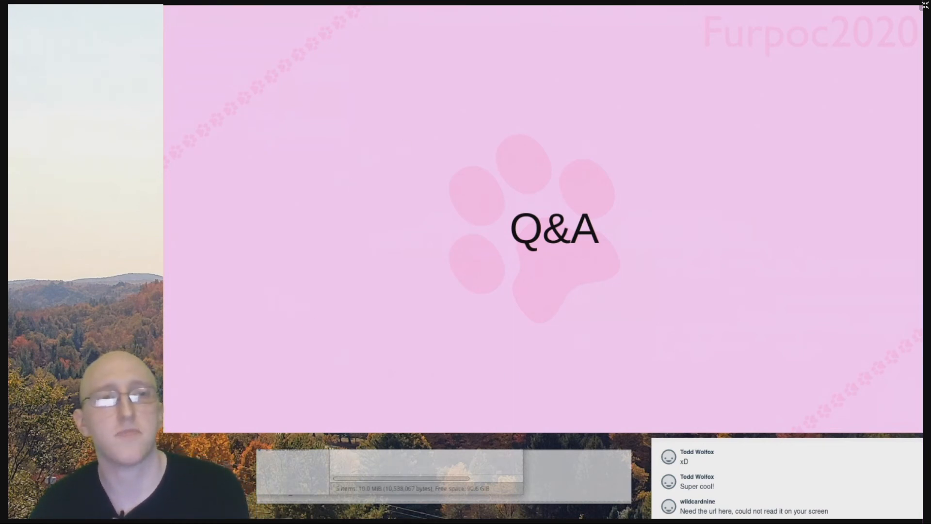
- Copy the furpoc2020 pack link from the Stickers bot chat and paste it over the Pan and Undo lines in the desktop notes
left_click_drag(436, 452, 840, 496)
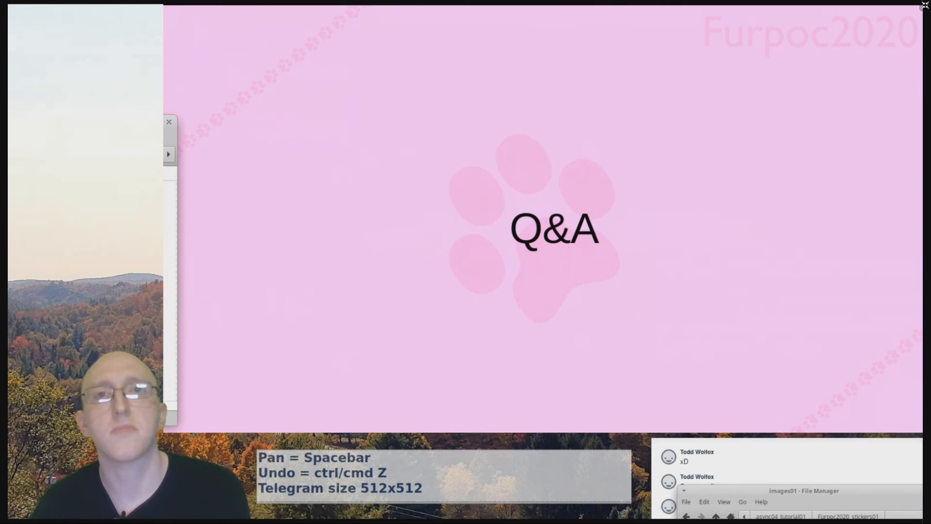
key("alt+Tab")
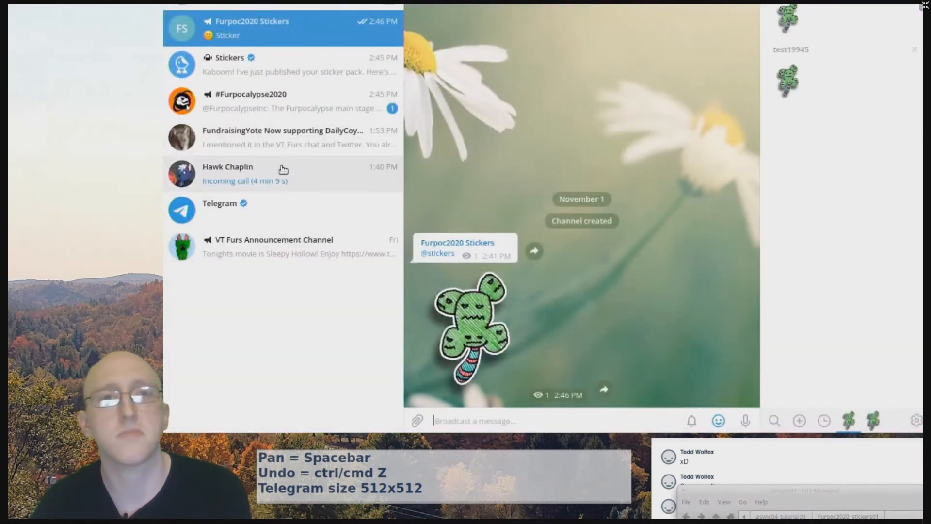
left_click(292, 74)
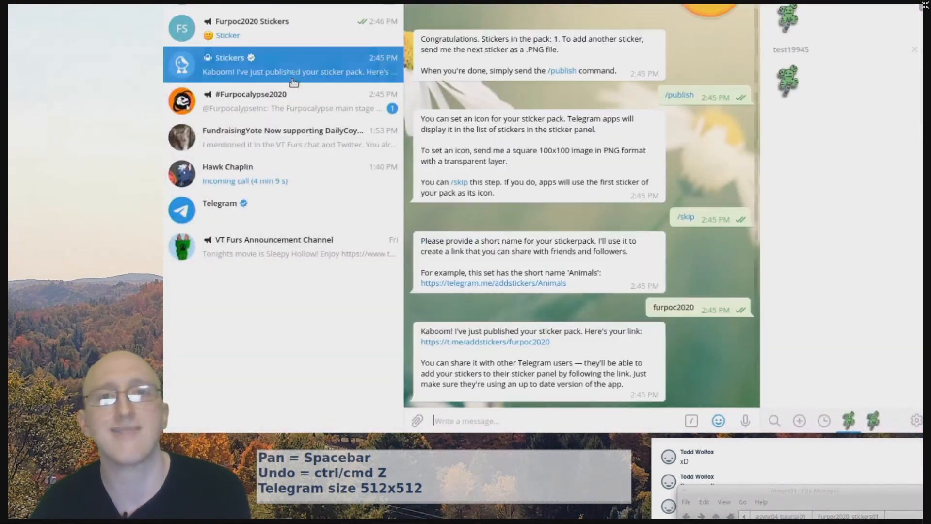
right_click(517, 345)
left_click(538, 396)
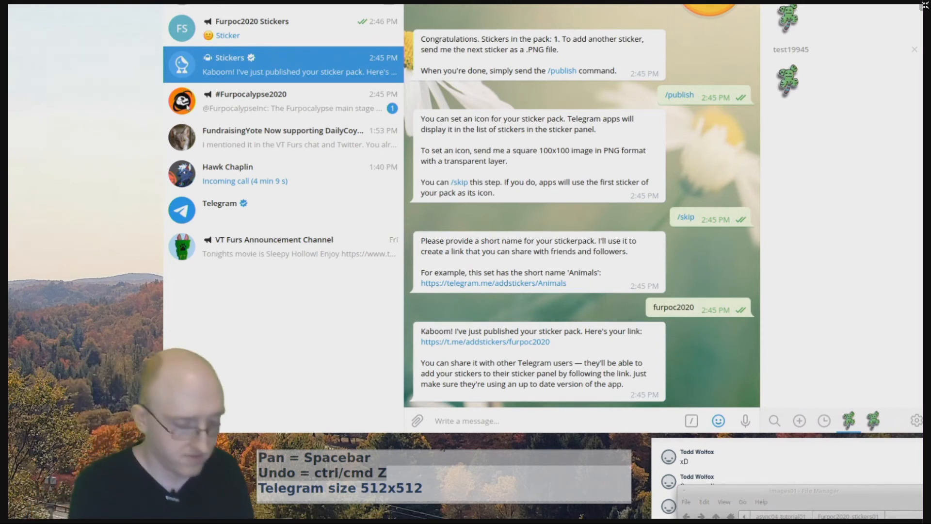
key("ctrl+v")
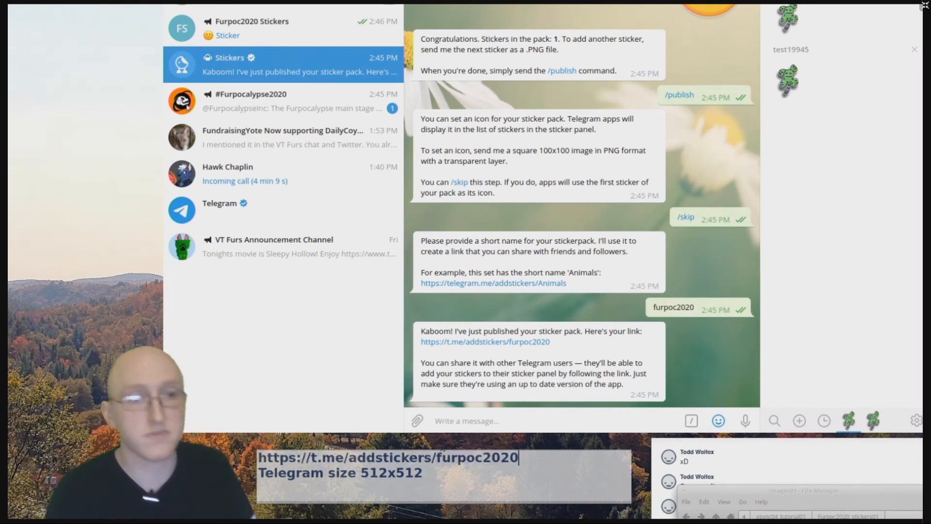
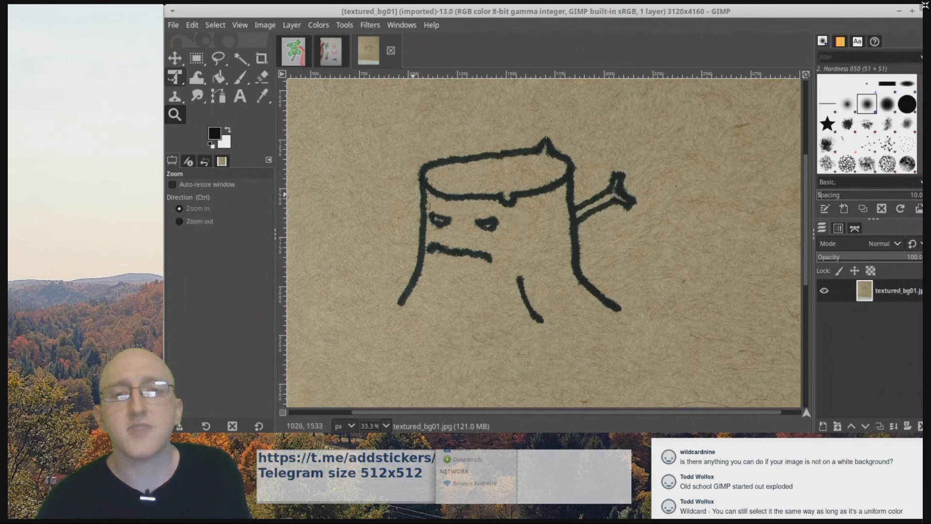
- Try selecting the textured background around the stump drawing with Fuzzy Select at threshold 15, and clear the selection
left_click_drag(472, 210, 506, 215)
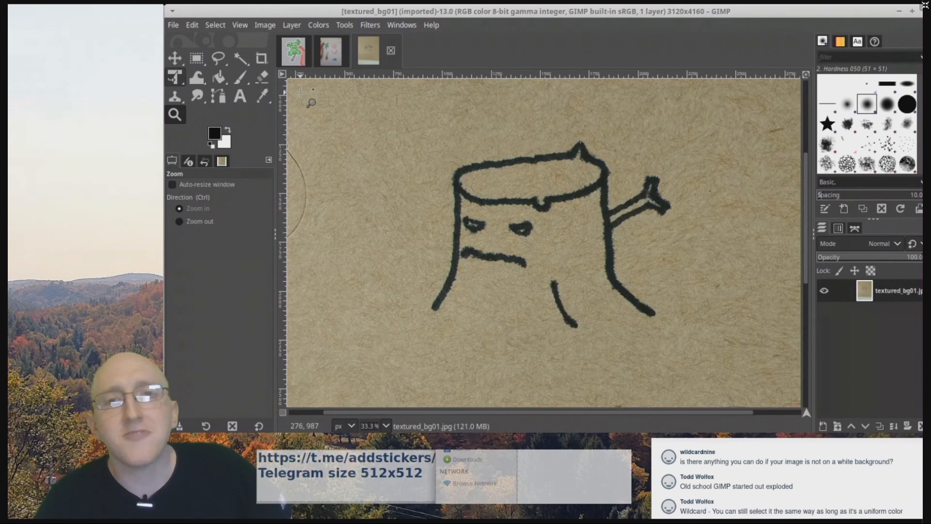
left_click(246, 60)
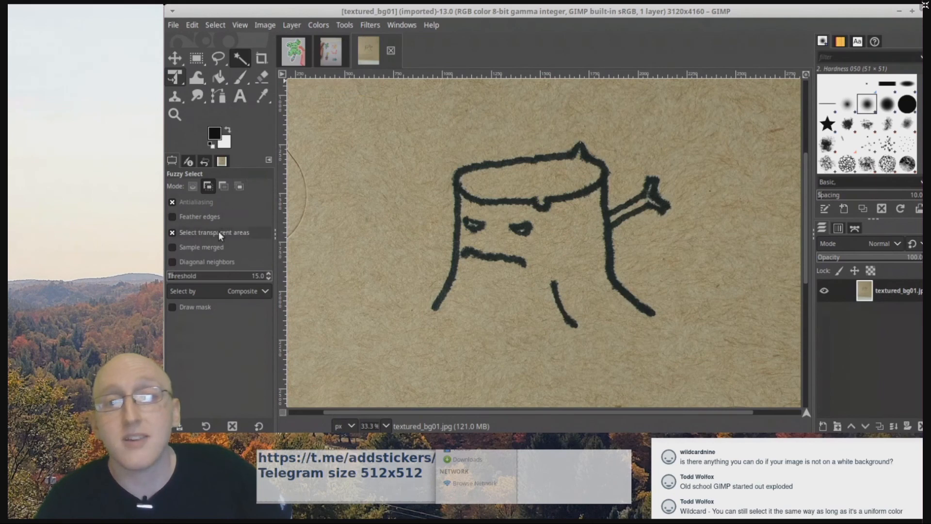
left_click(426, 207)
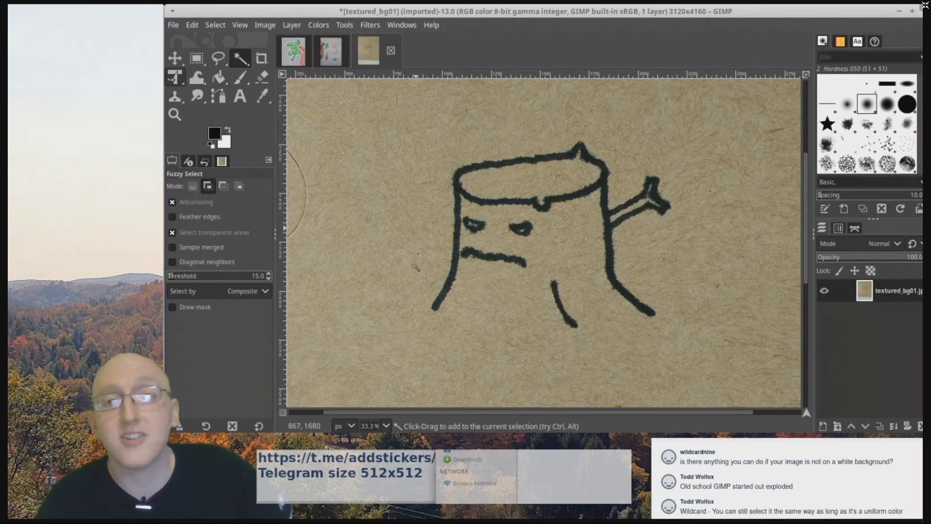
left_click(410, 186)
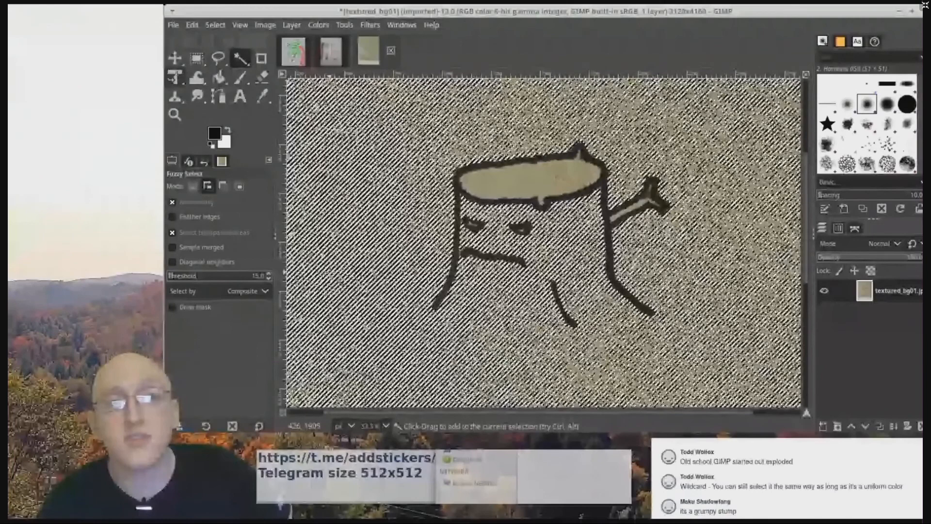
key("ctrl+shift+a")
- Set the Fuzzy Select threshold to 56.2 and select the textured background around the stump
left_click_drag(184, 280, 189, 278)
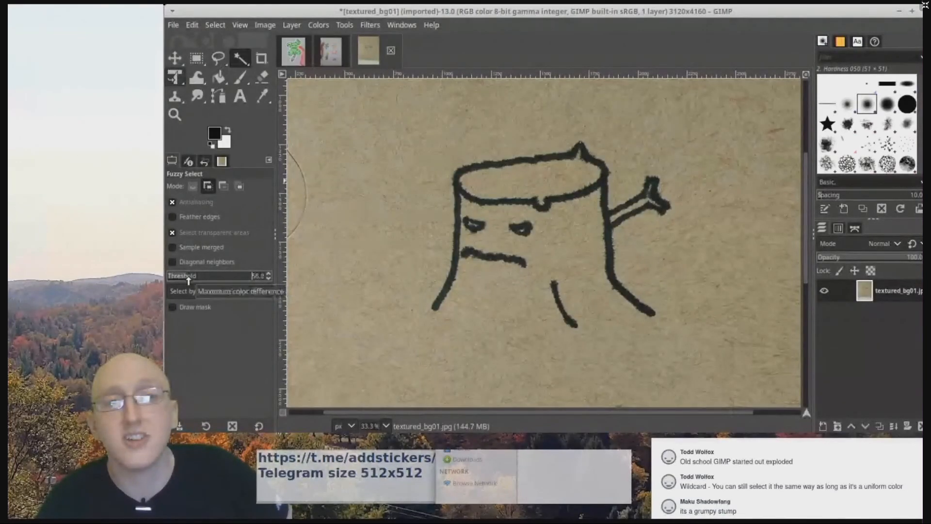
left_click(399, 237)
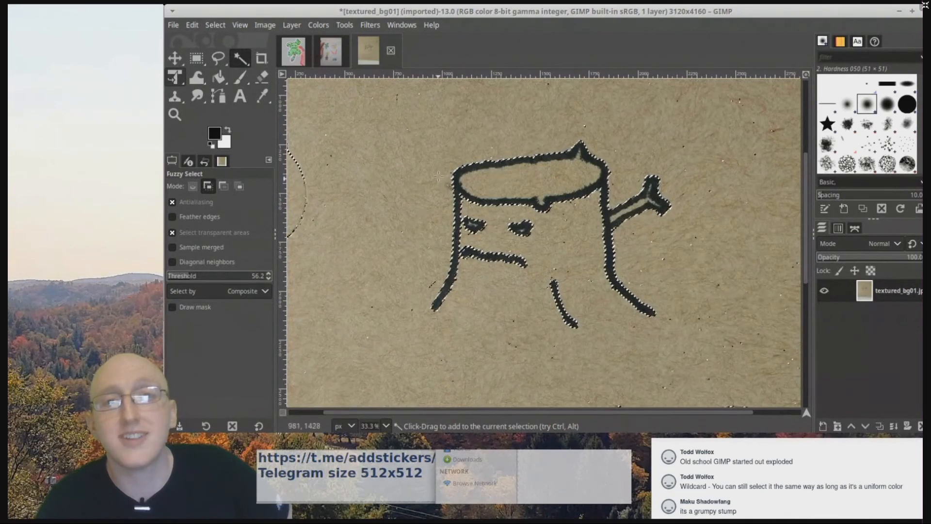
- Examine the selection edge up close along the stump's rim, face and root outlines
left_click(175, 114)
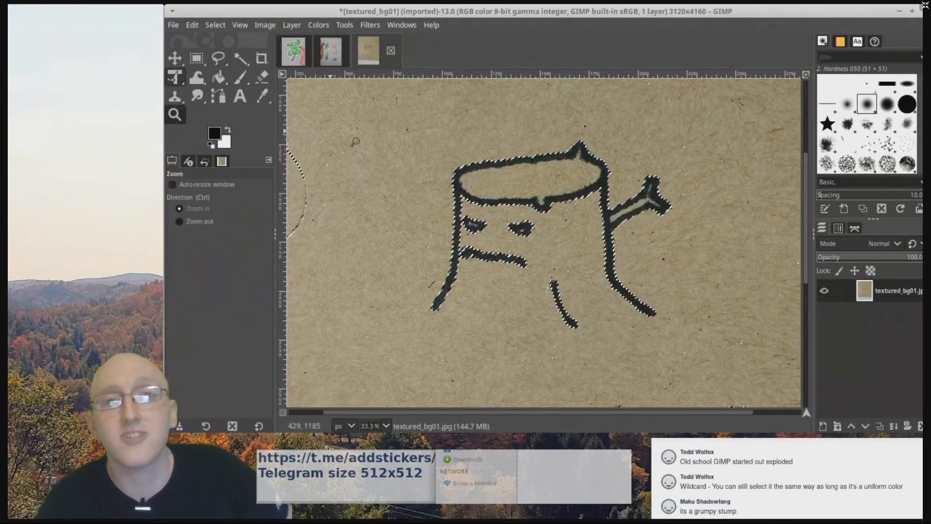
left_click(505, 166)
left_click(506, 165)
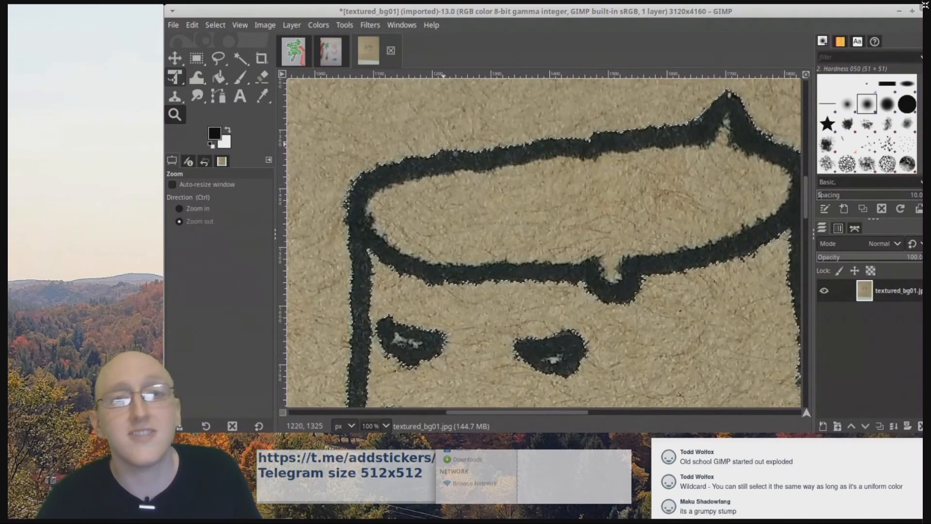
left_click(429, 140, "ctrl")
left_click(444, 144, "ctrl")
left_click(443, 144, "ctrl")
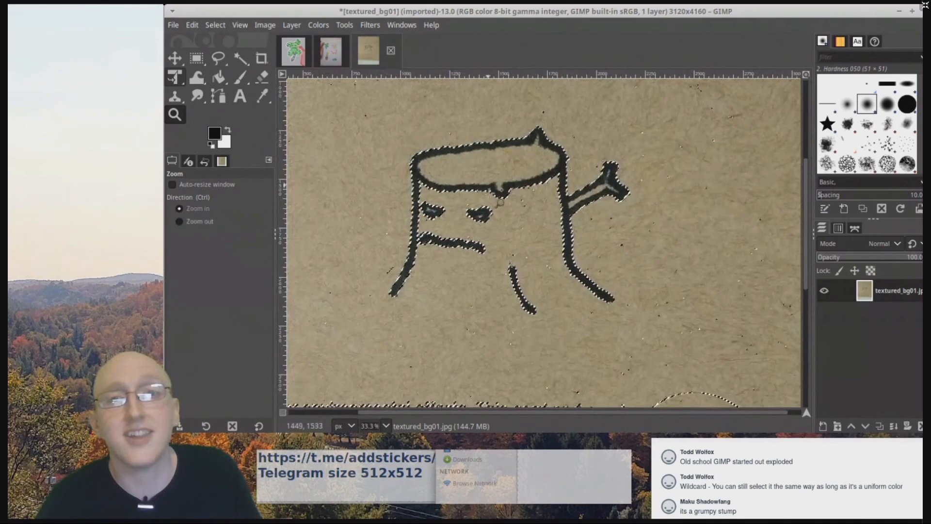
left_click_drag(544, 412, 527, 415)
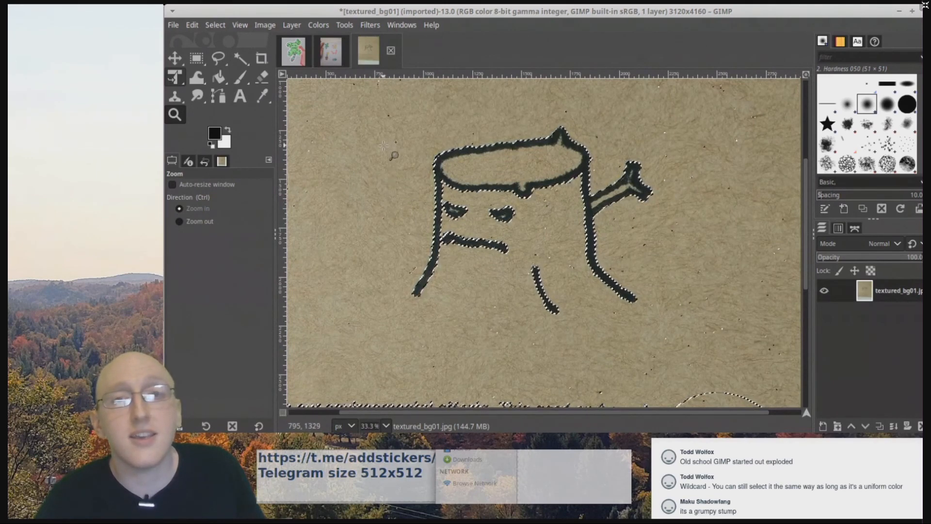
left_click(240, 58)
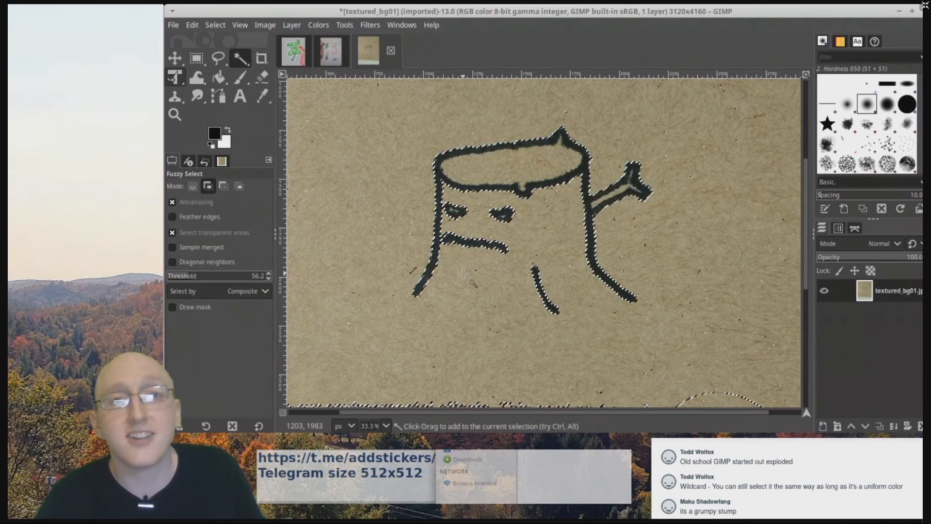
left_click(174, 114)
left_click(500, 291)
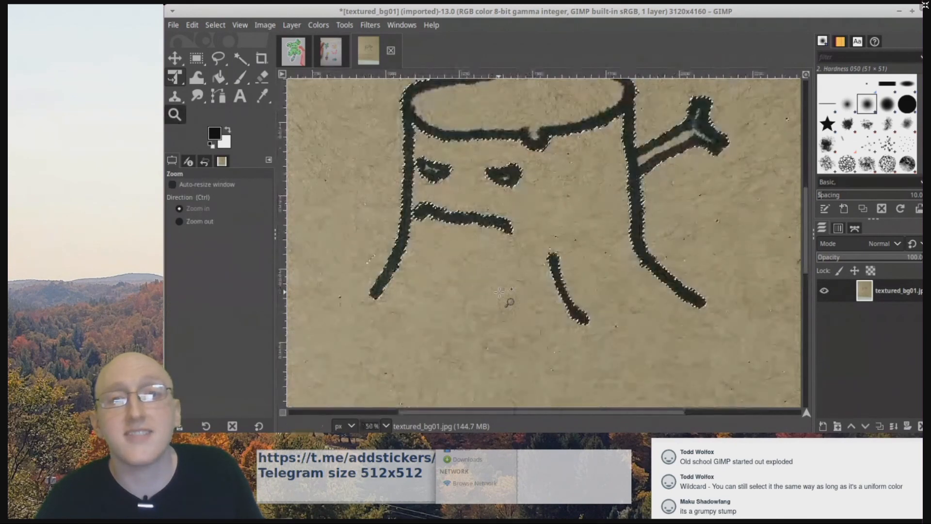
scroll(509, 269, "up", 1)
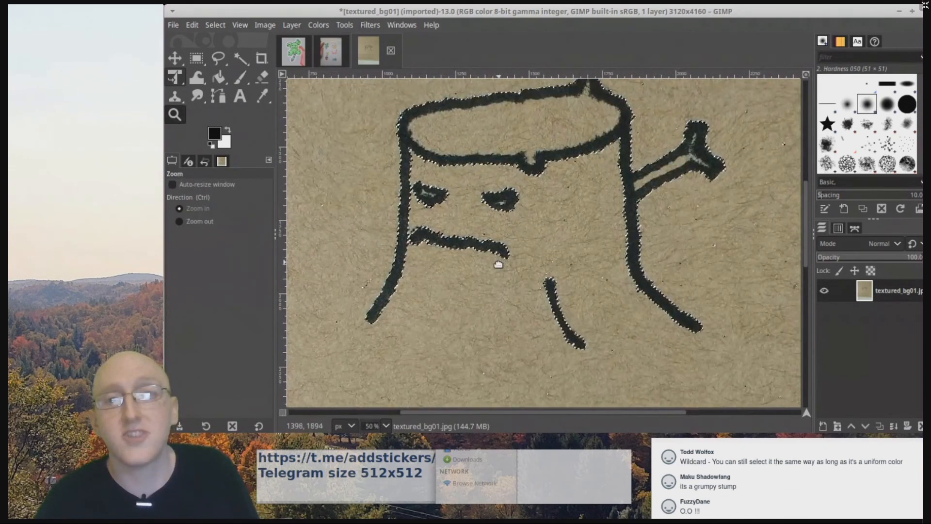
scroll(502, 267, "up", 1)
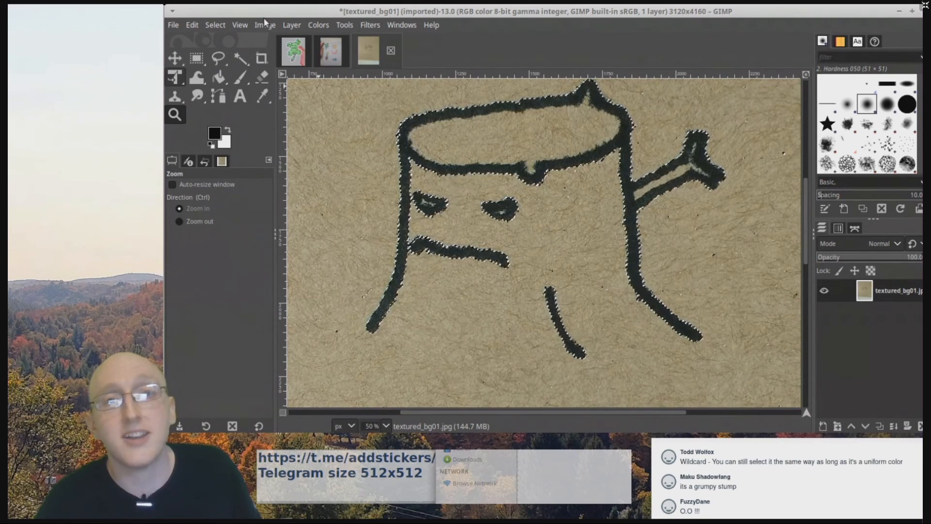
- Add an alpha channel to the textured_bg01.jpg layer
left_click(291, 25)
mouse_move(392, 172)
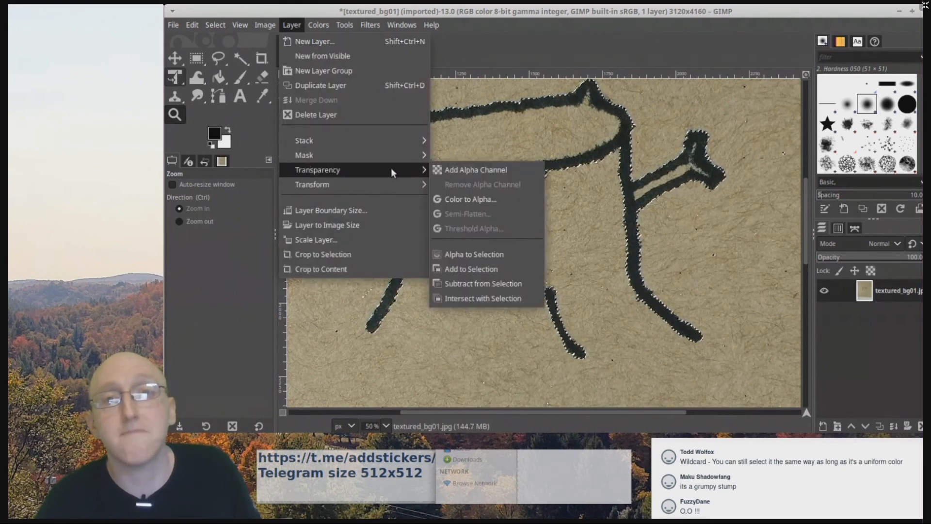
left_click(480, 170)
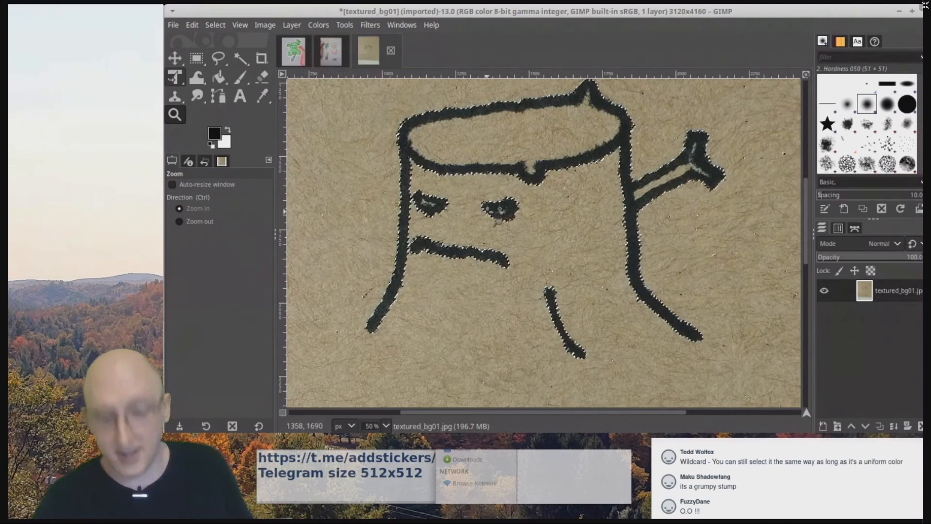
- Try deleting the selected background, including the stump's open body area, and undo the deletion
key("Delete")
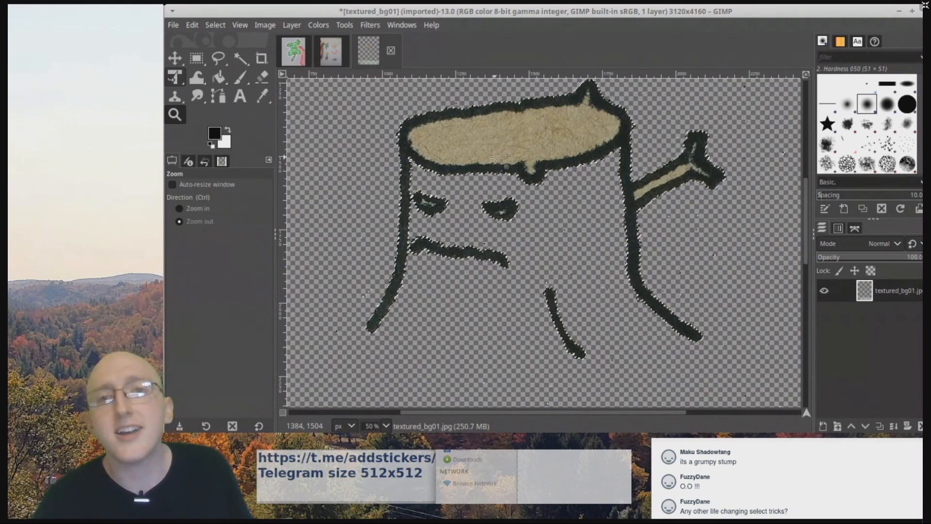
key("ctrl+z")
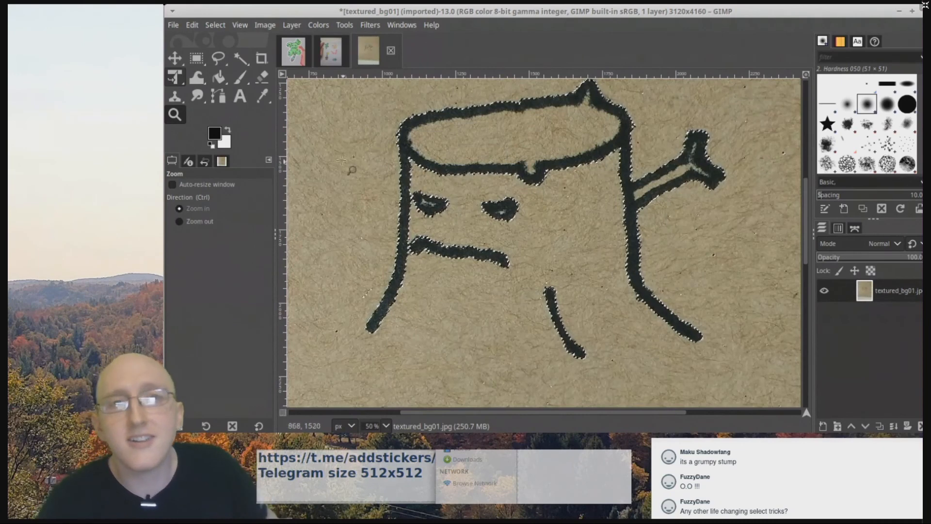
- Subtract the stump's body from the selection with a Free Select polygon closing its open base, and delete the remaining selected background
left_click(218, 59)
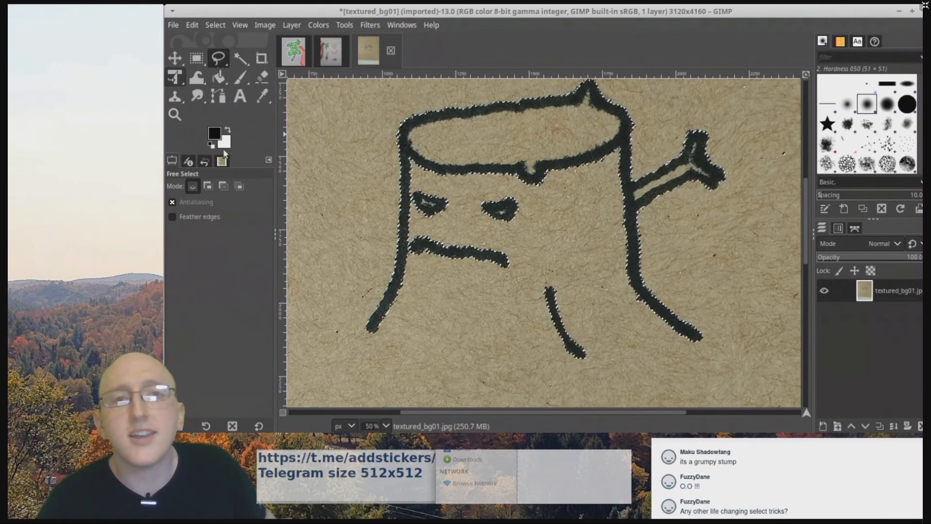
left_click(223, 185)
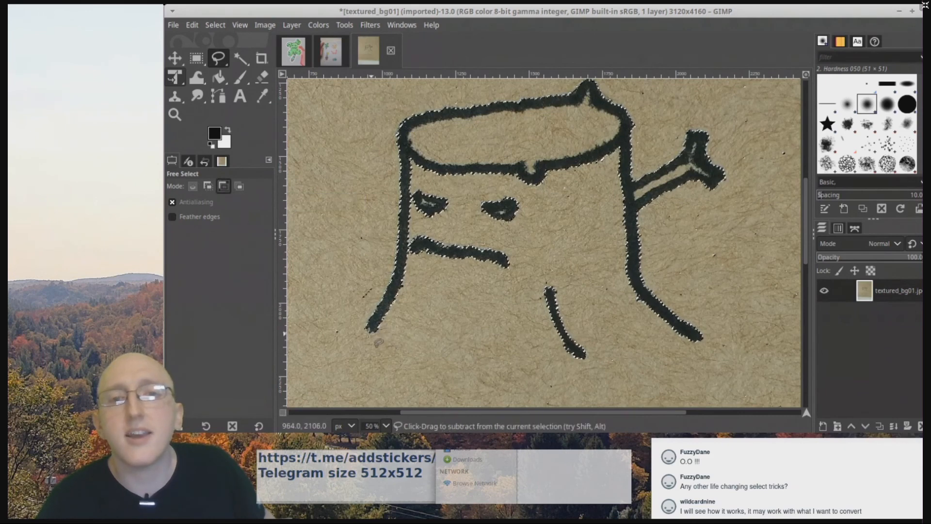
left_click(371, 328)
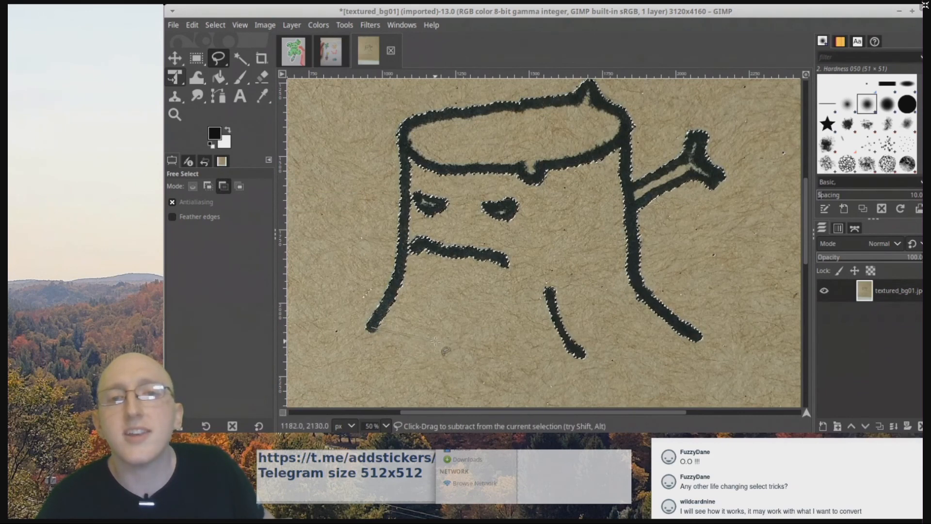
left_click(577, 351)
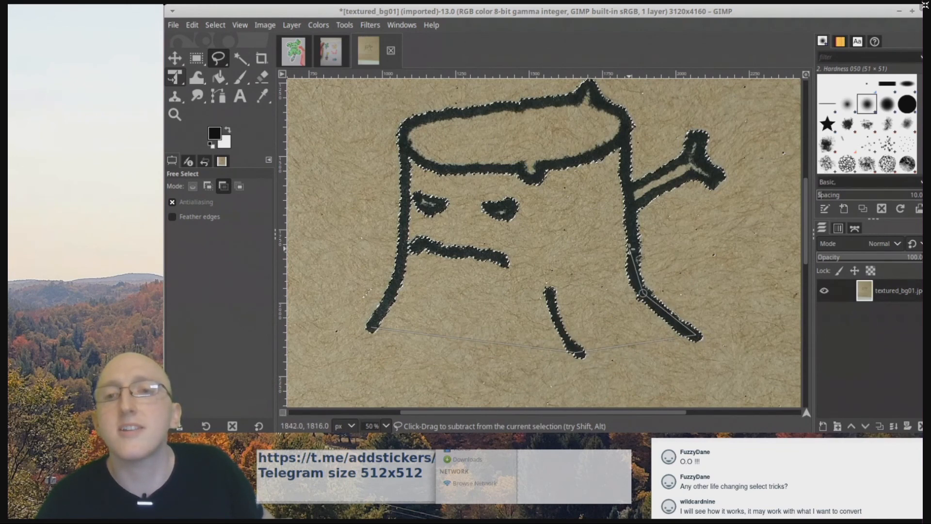
left_click(632, 268)
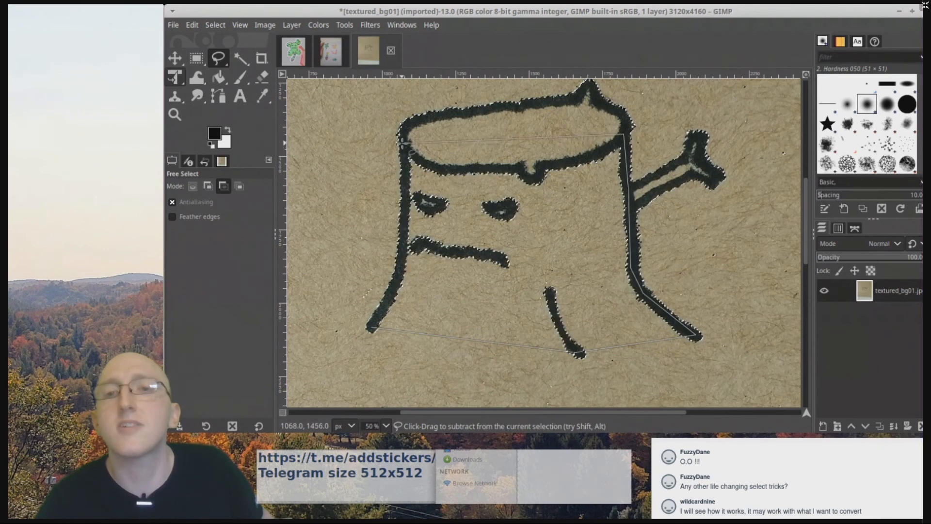
left_click(404, 149)
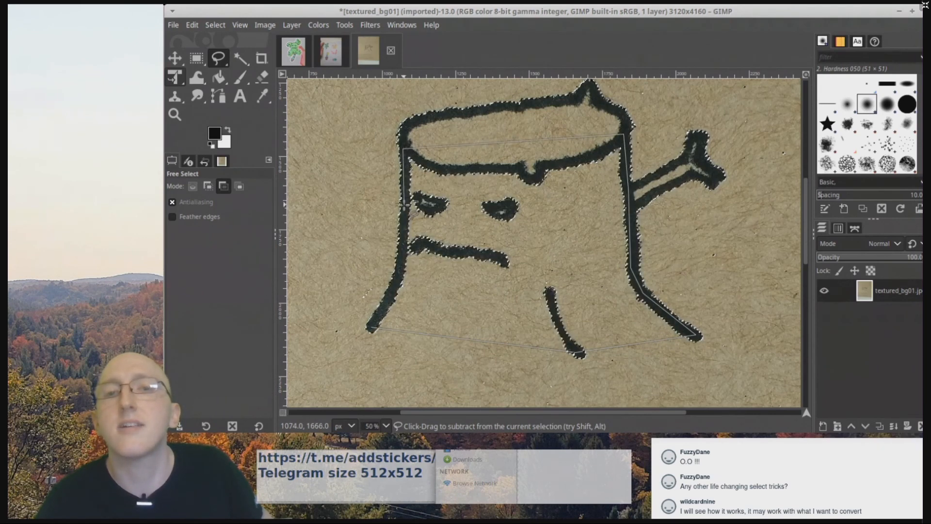
left_click(396, 283)
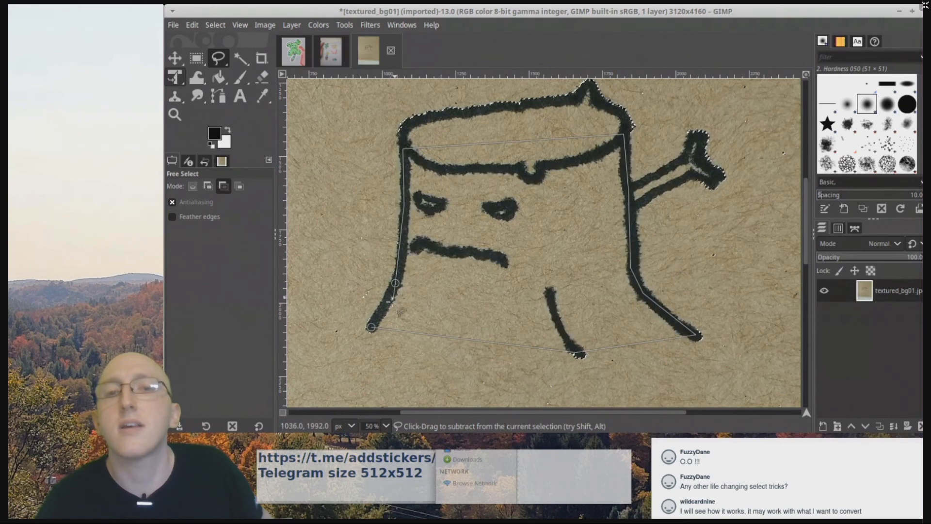
left_click(372, 328)
key("Return")
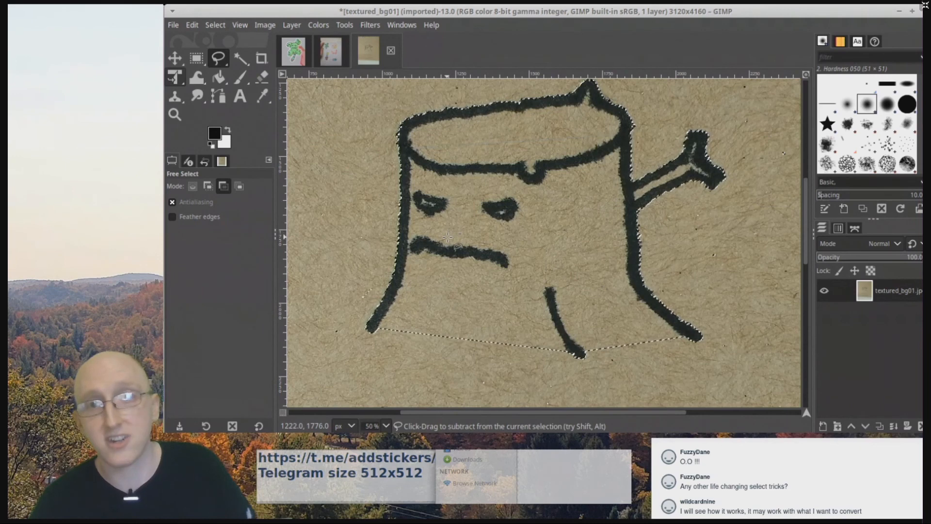
key("Delete")
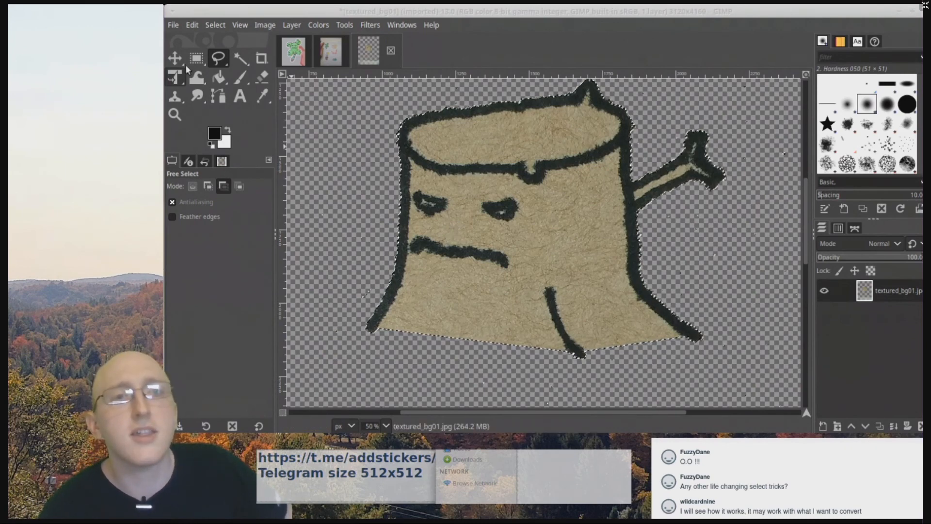
- Switch to the presentation slideshow and advance to the "Opportunity..." slide
key("alt+Tab")
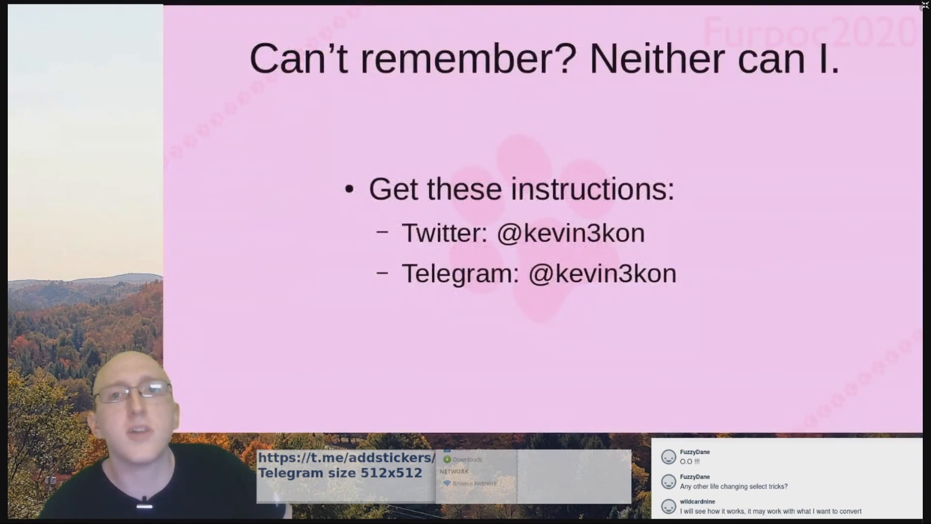
left_click(293, 326)
left_click(294, 326)
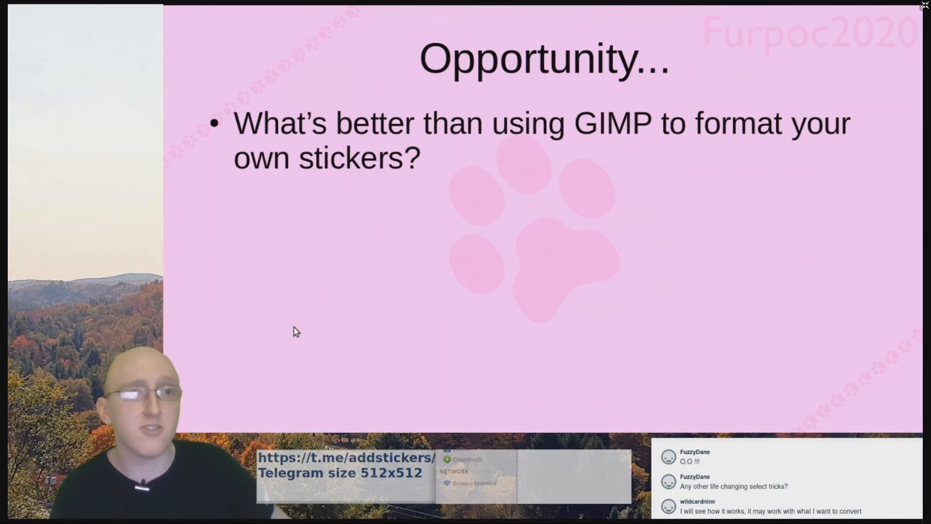
left_click(294, 328)
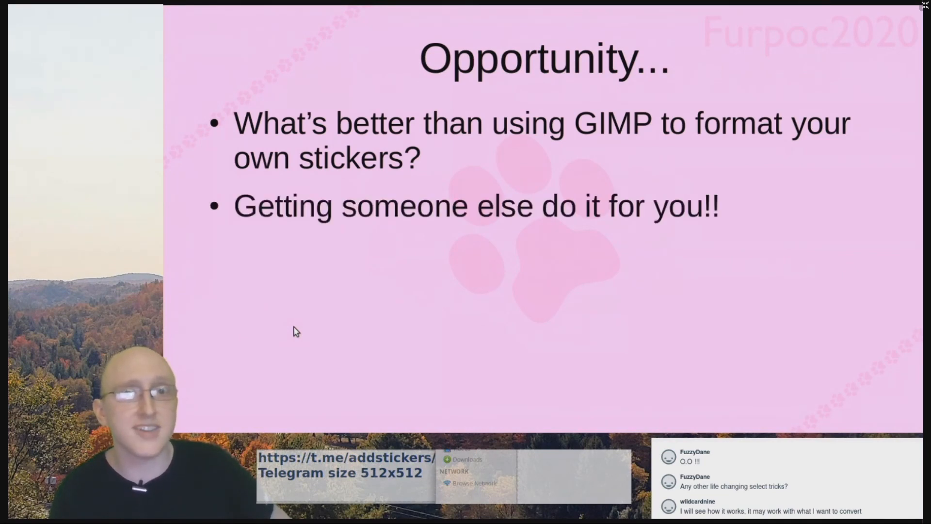
left_click(296, 331)
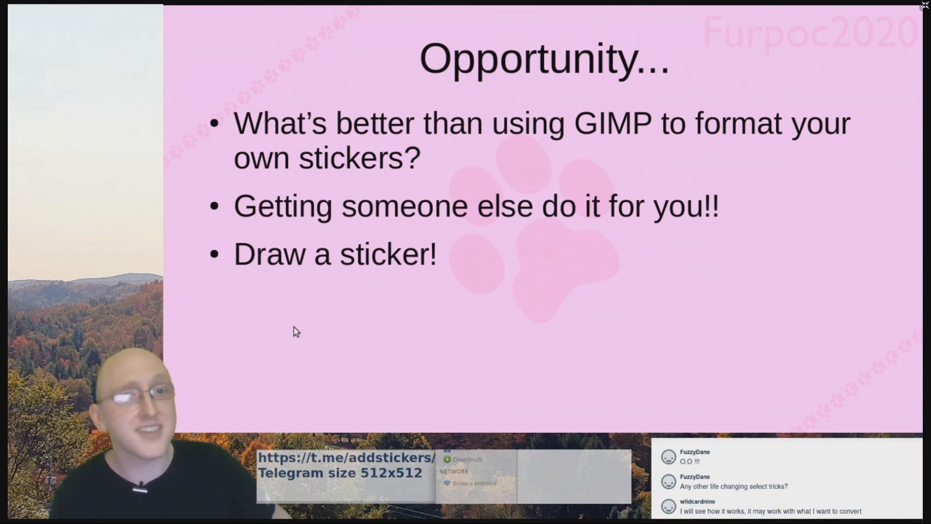
left_click(296, 331)
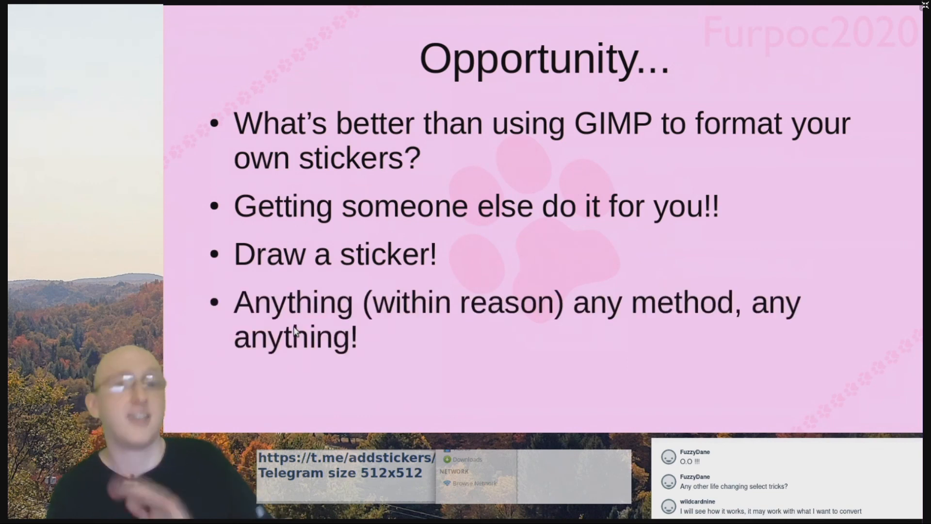
left_click(296, 331)
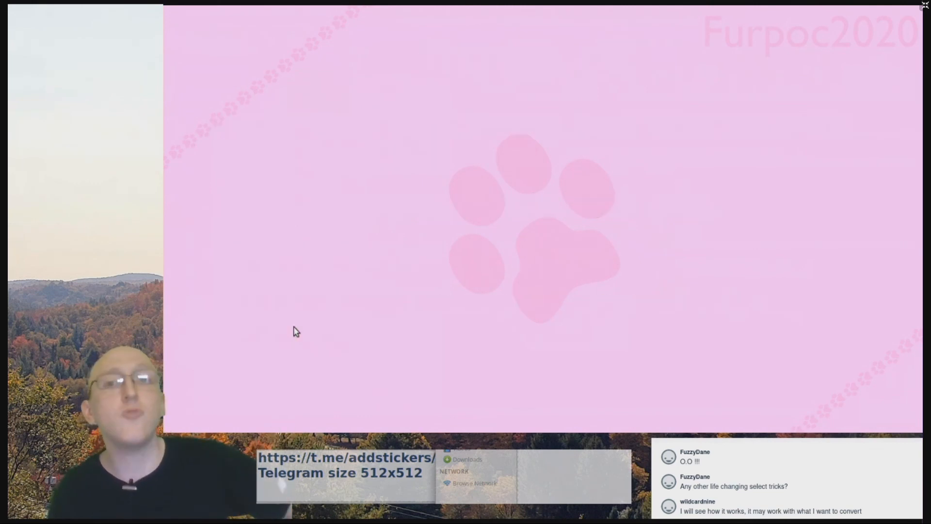
left_click(296, 331)
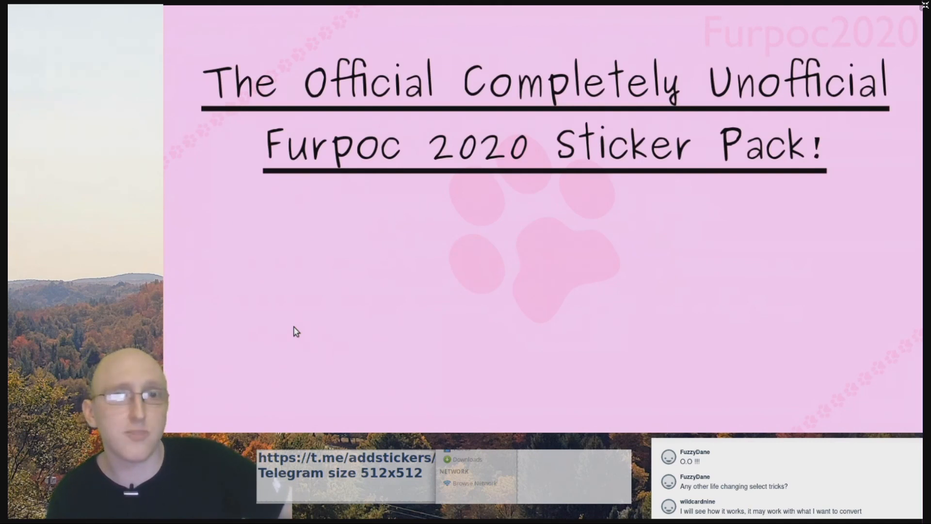
left_click(296, 332)
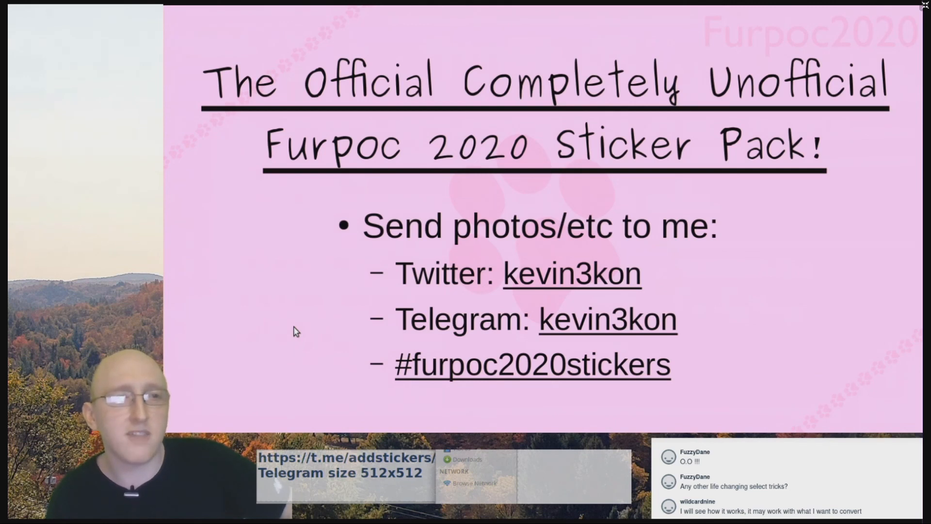